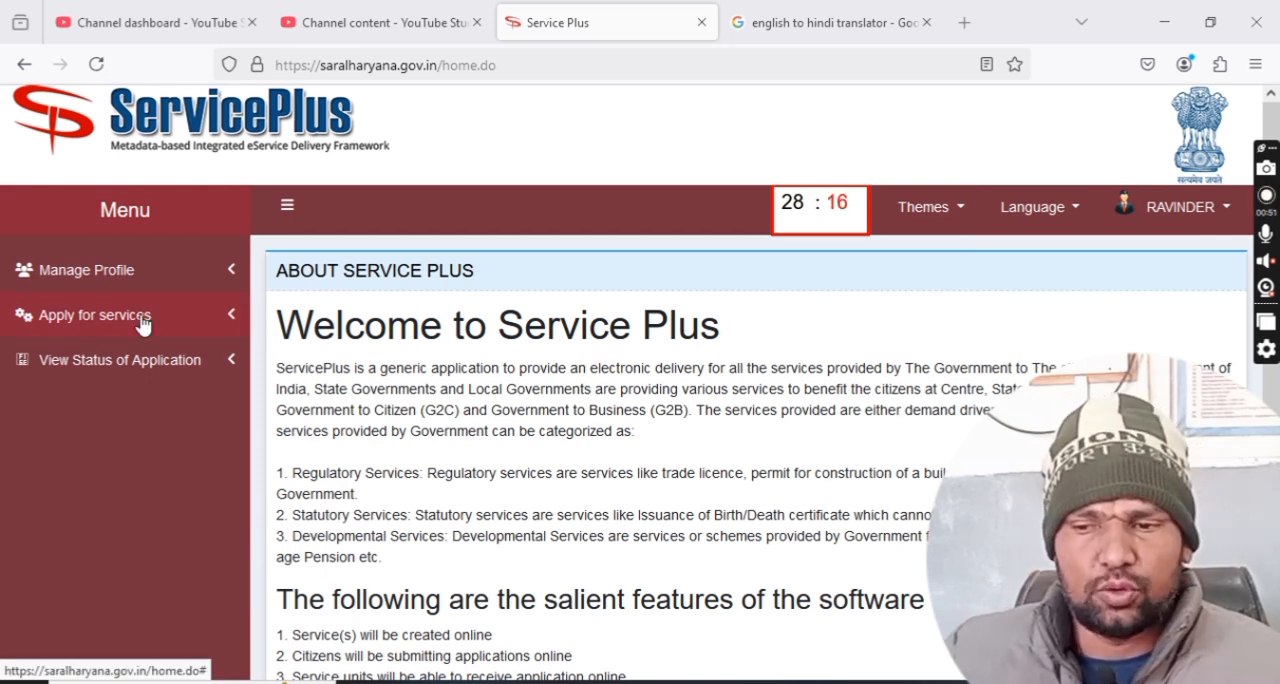
Open the list of all available services to apply for and look through its first entries.
click(143, 320)
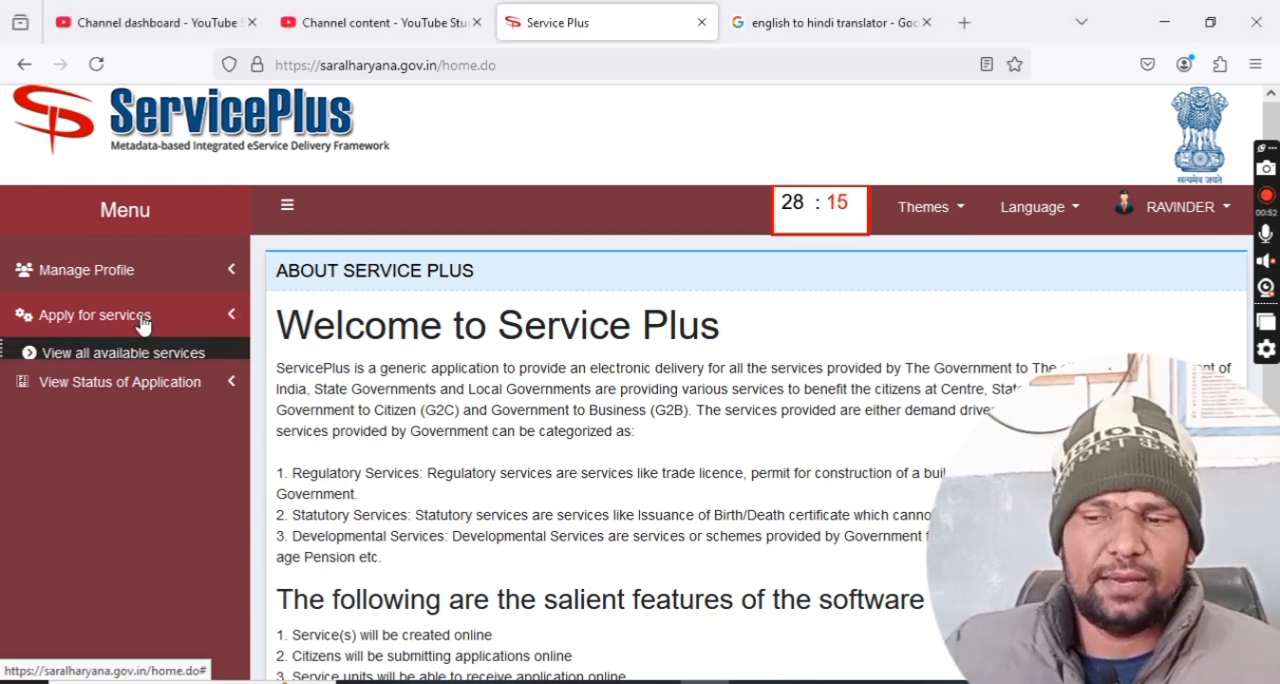
click(88, 362)
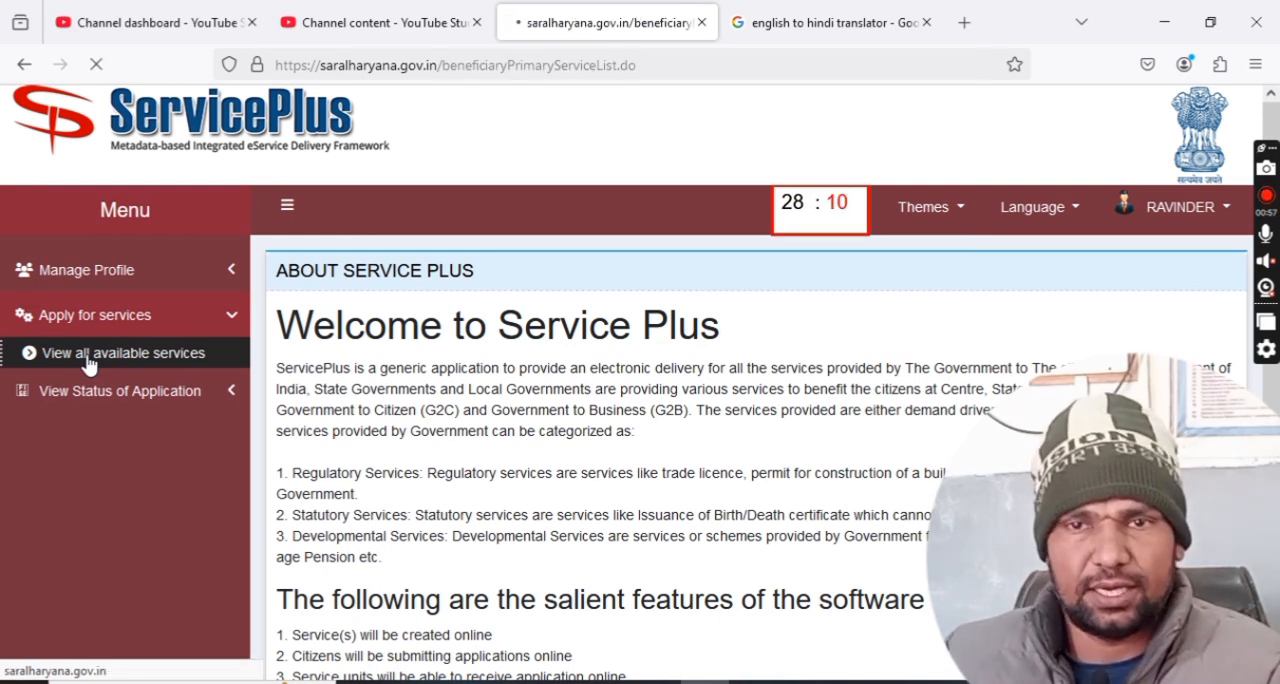
scroll(500, 365, down, 2)
scroll(497, 370, down, 2)
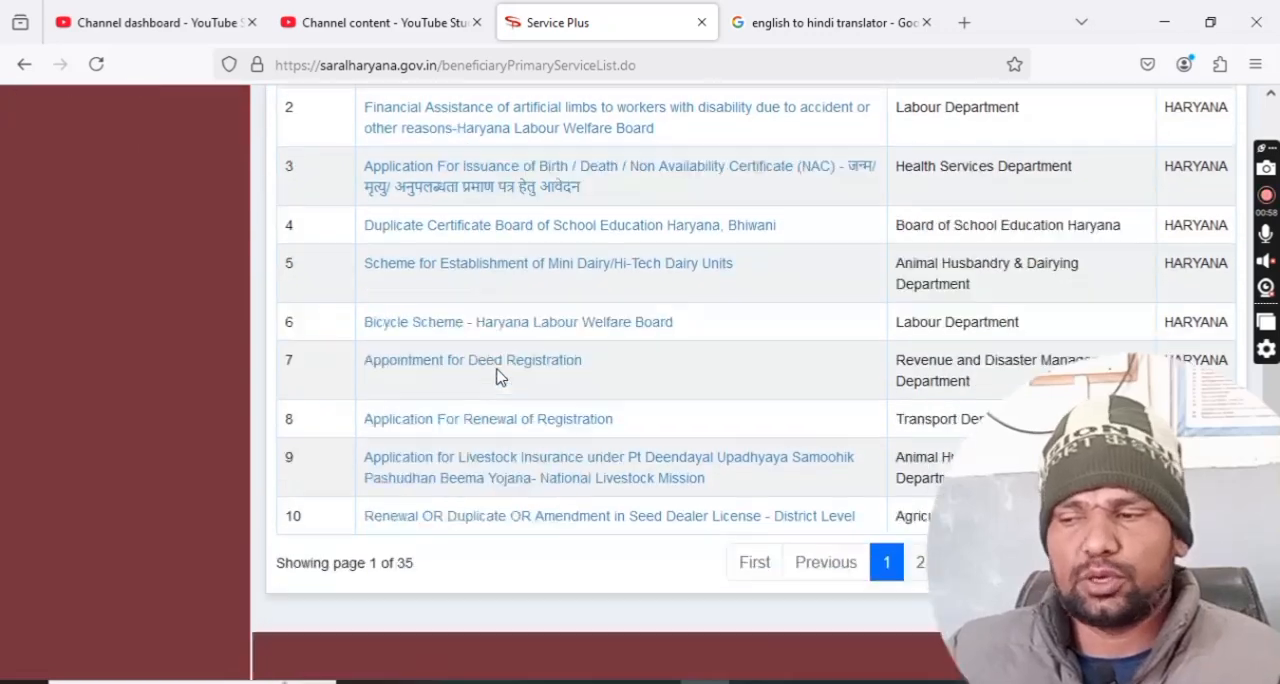
scroll(677, 409, up, 4)
Search the services for "BIRTH" and open the application for issuance of a Birth / Death / Non Availability Certificate.
click(1132, 290)
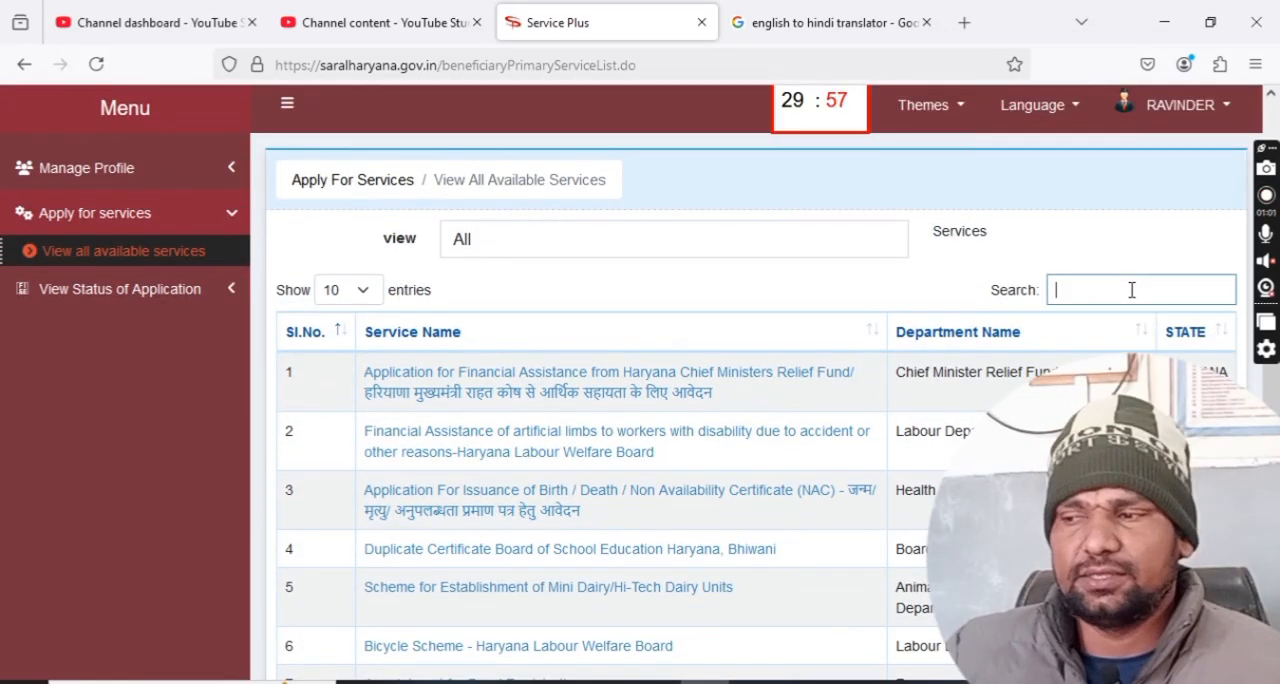
text(BIRTH)
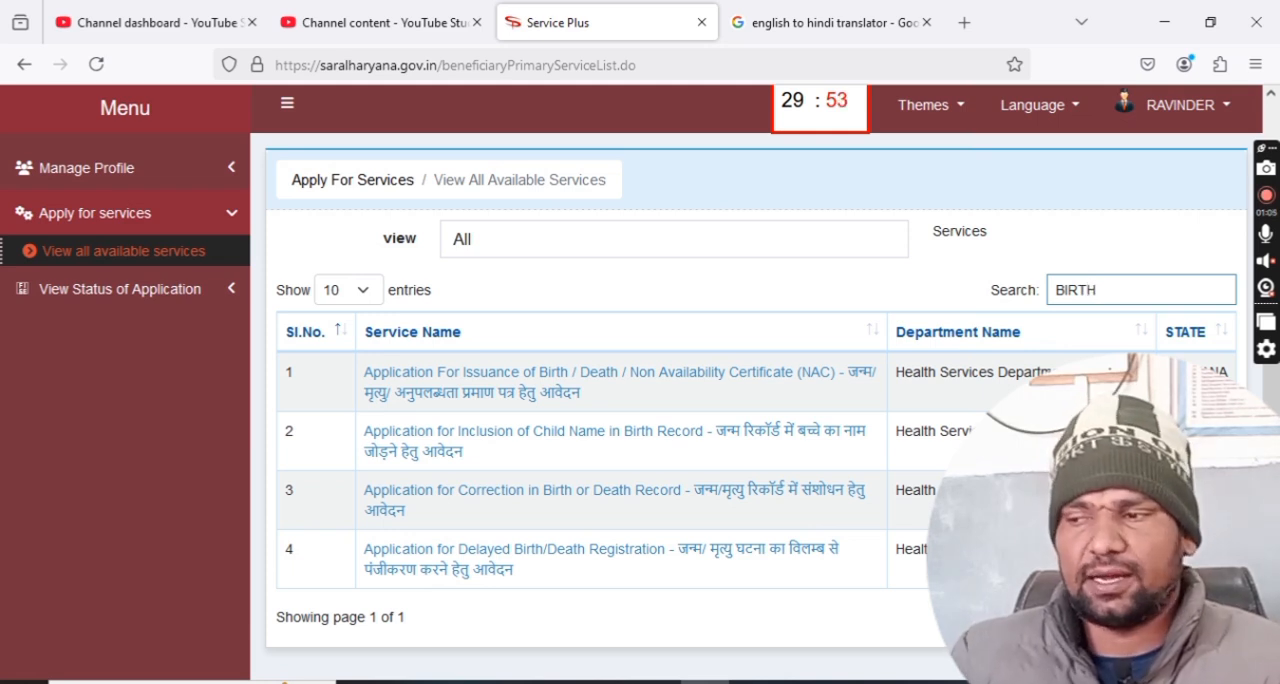
scroll(917, 420, down, 3)
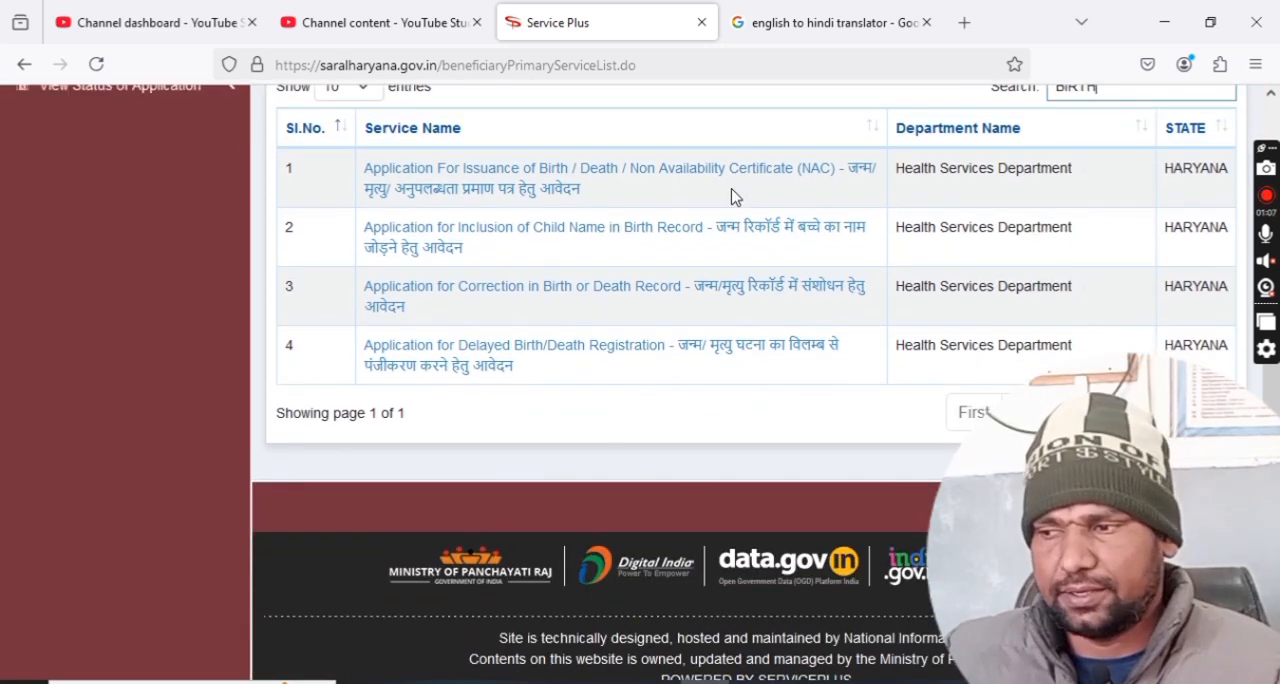
click(579, 190)
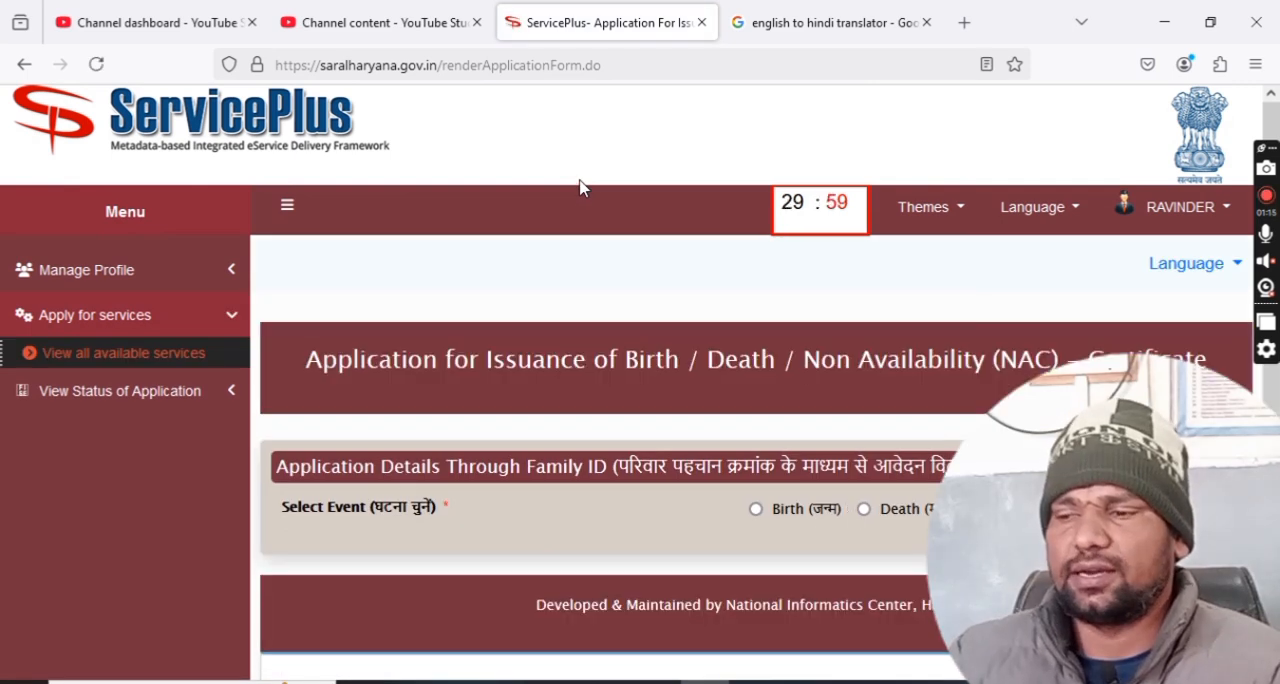
Set the event to Birth, answer Yes to the family being registered in PPP, enter the Family ID and fetch the family data.
scroll(666, 243, down, 3)
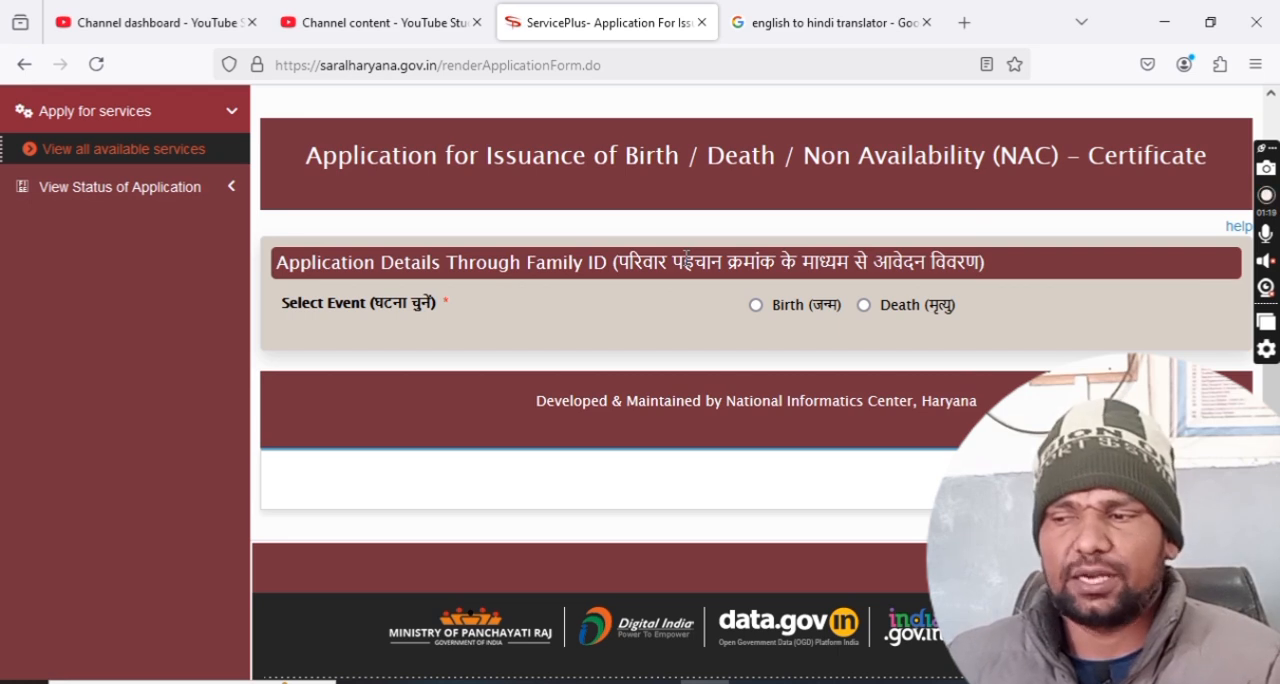
click(756, 308)
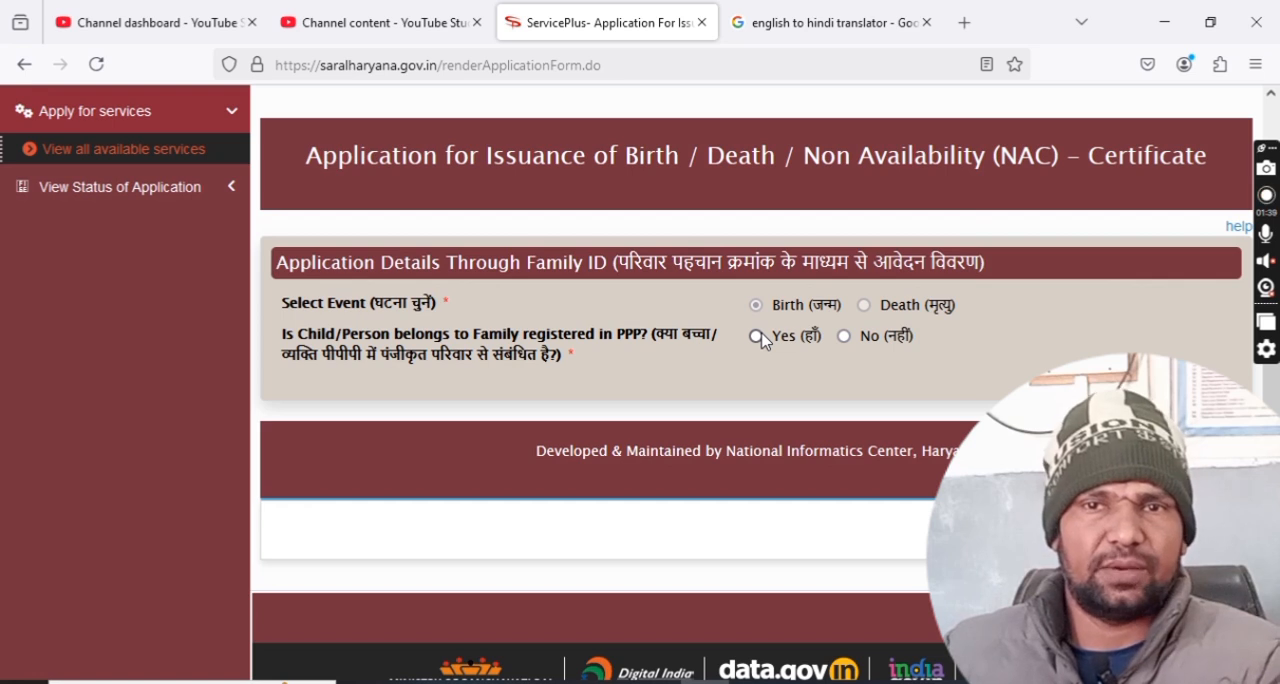
click(757, 336)
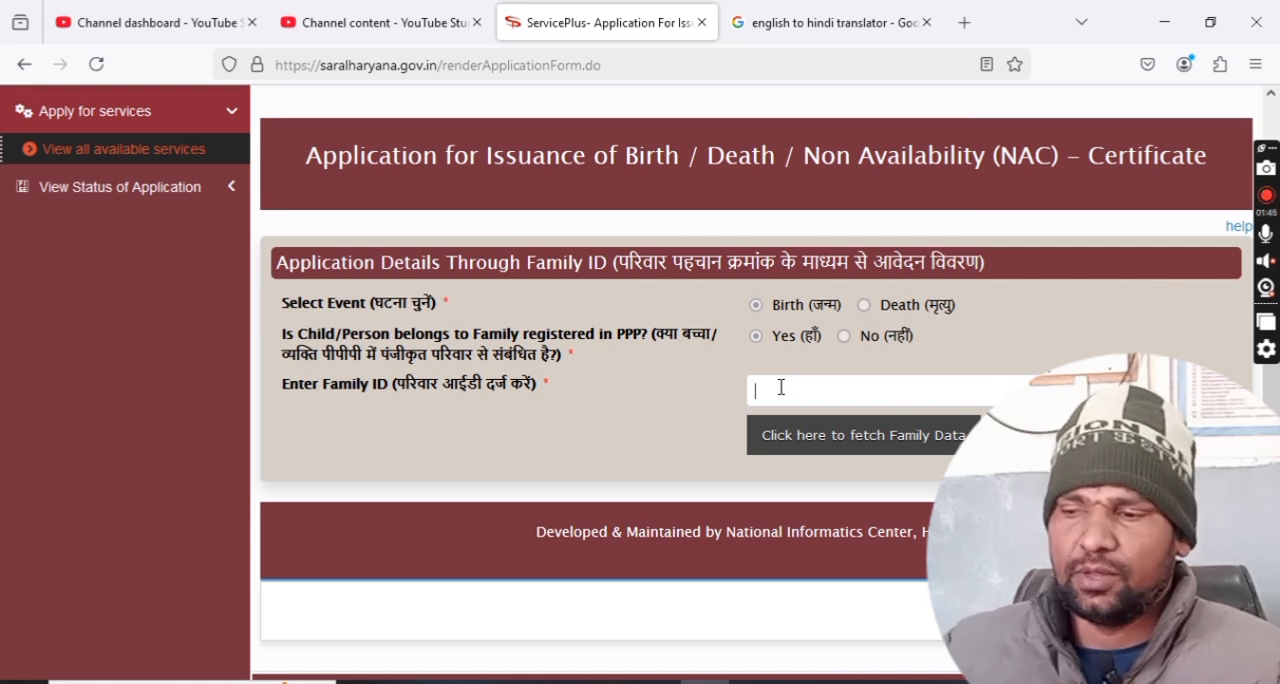
scroll(781, 387, down, 2)
text(6T)
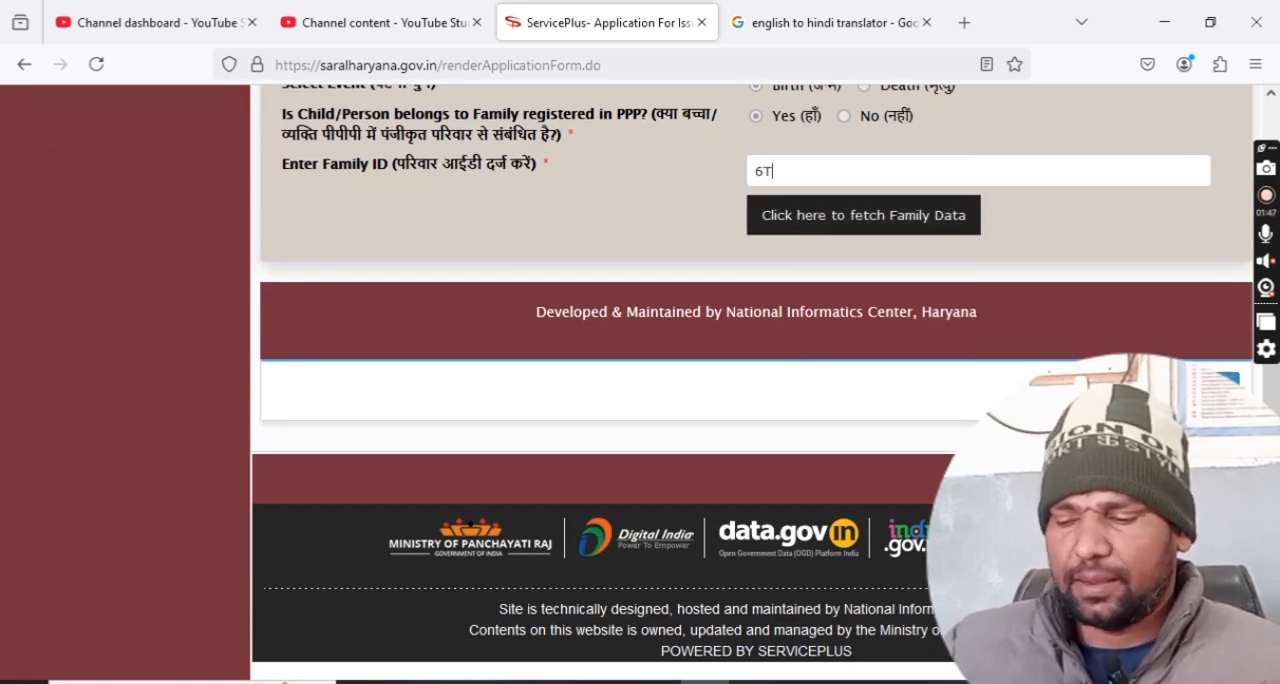
click(839, 228)
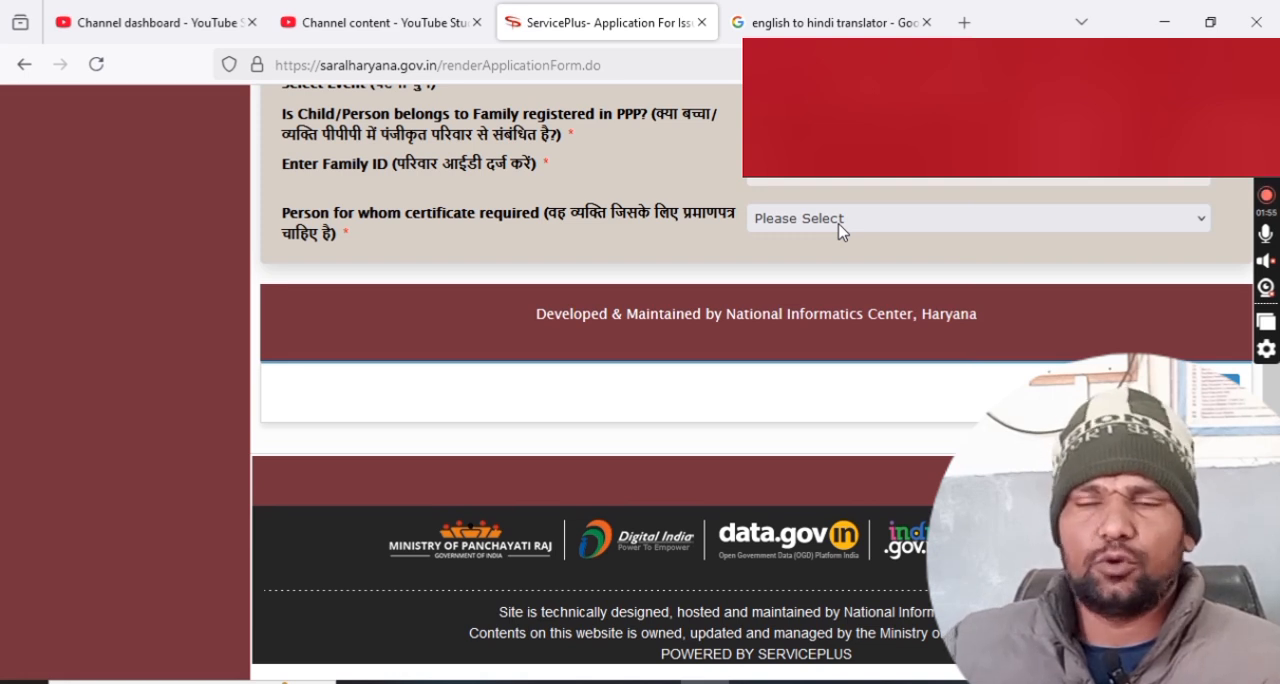
Choose "Name not in the List" as the person for whom the certificate is required and confirm the choice.
click(841, 229)
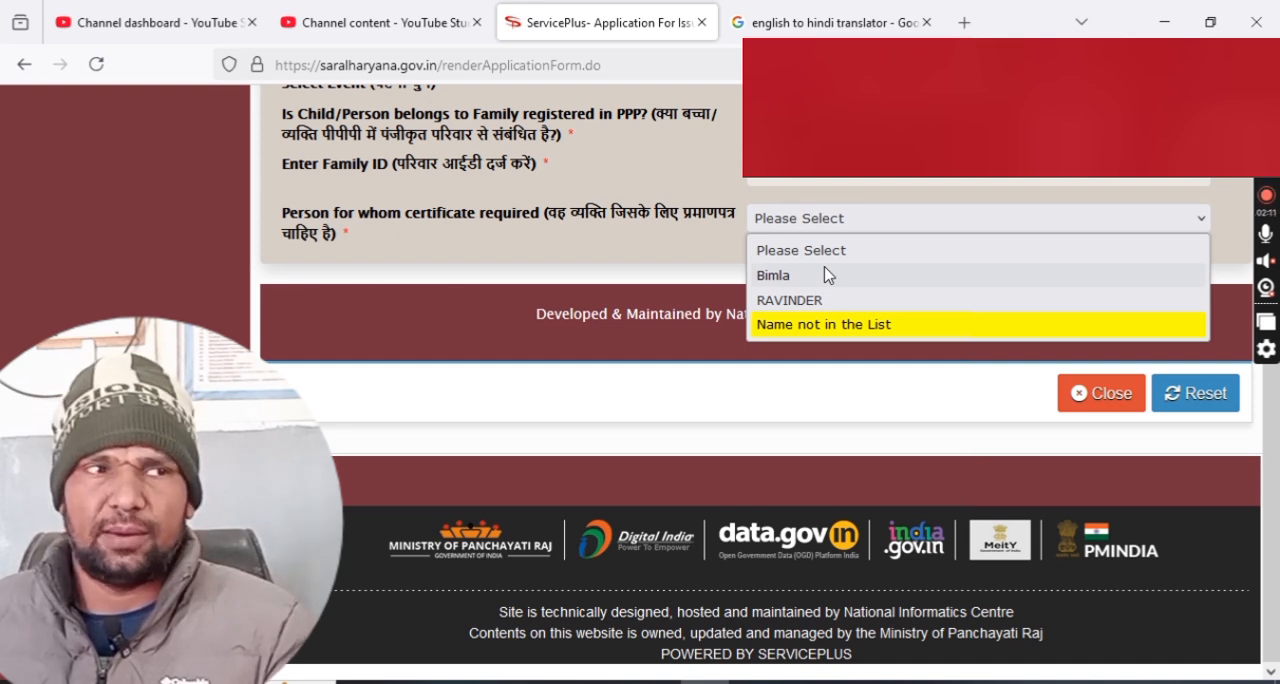
click(840, 324)
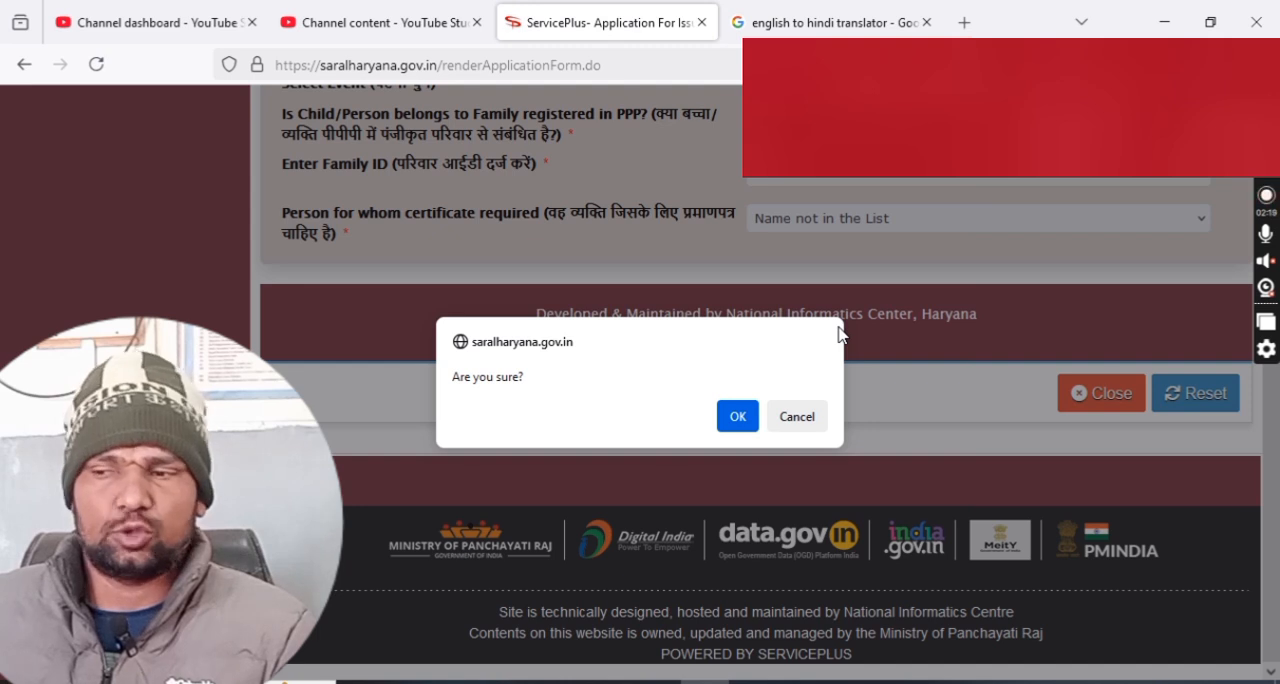
click(739, 416)
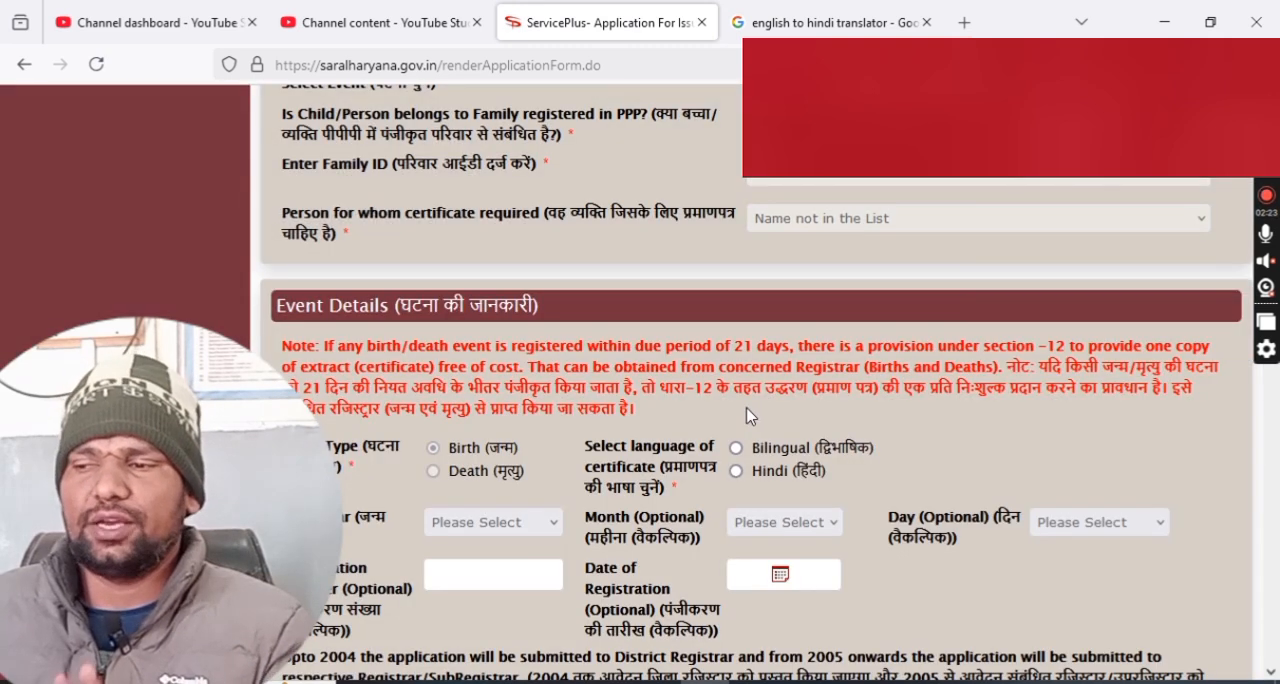
Set the language of the certificate to Bilingual in the event details.
scroll(750, 416, down, 5)
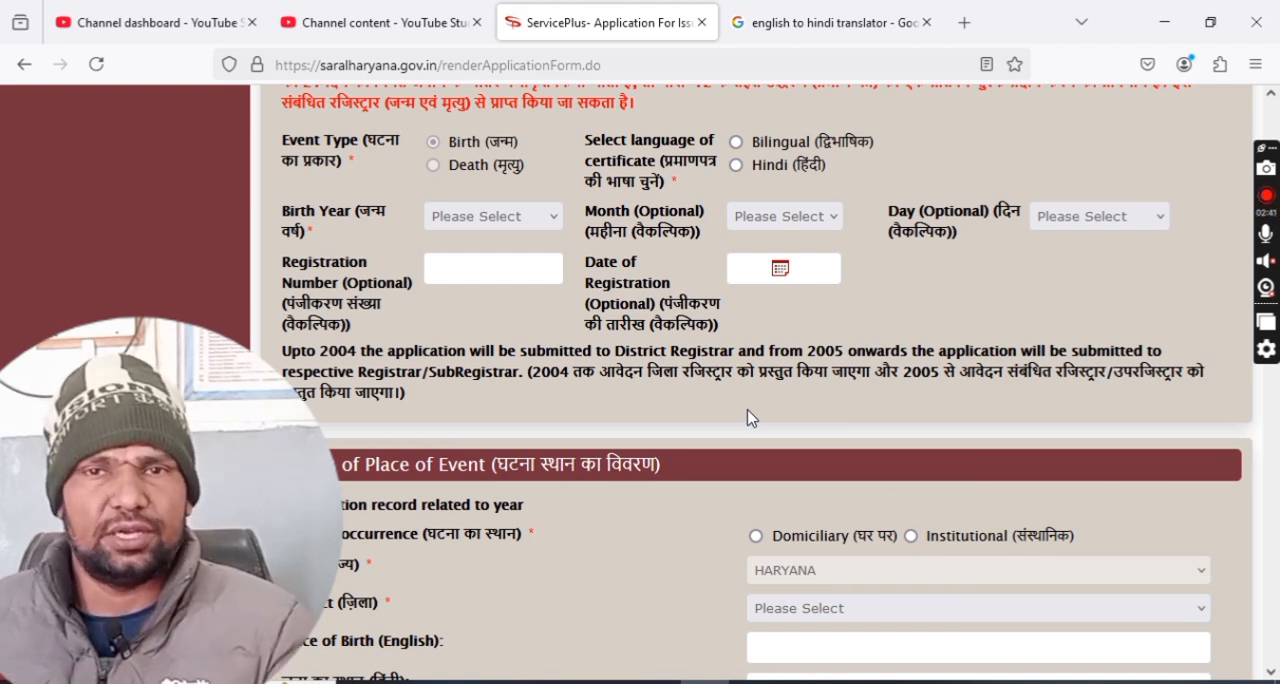
click(736, 143)
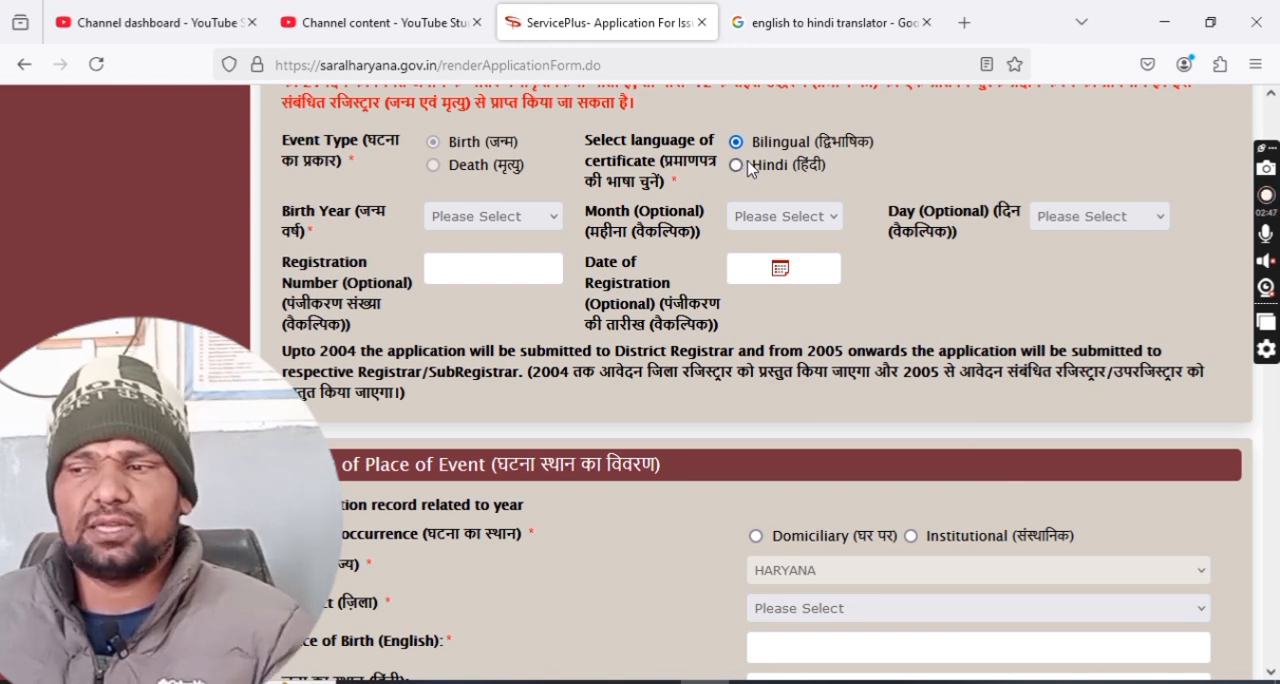
click(738, 166)
click(738, 143)
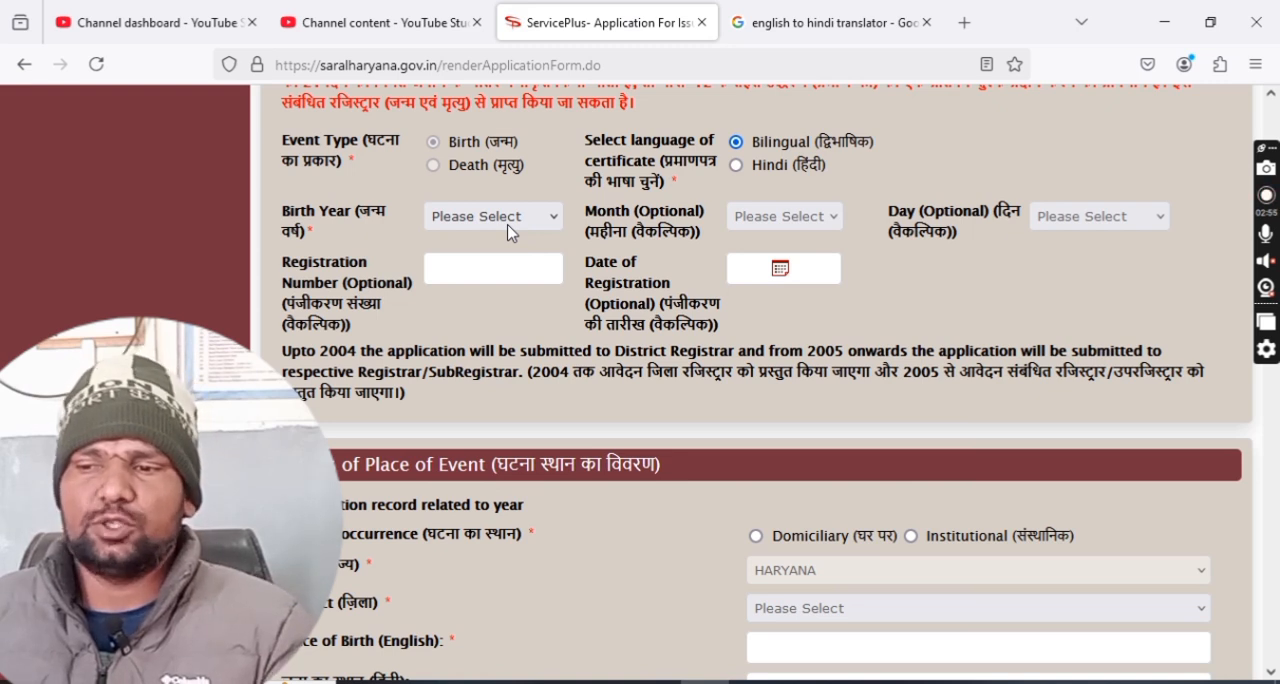
Select the child's birth year, month and day in the event details.
click(510, 222)
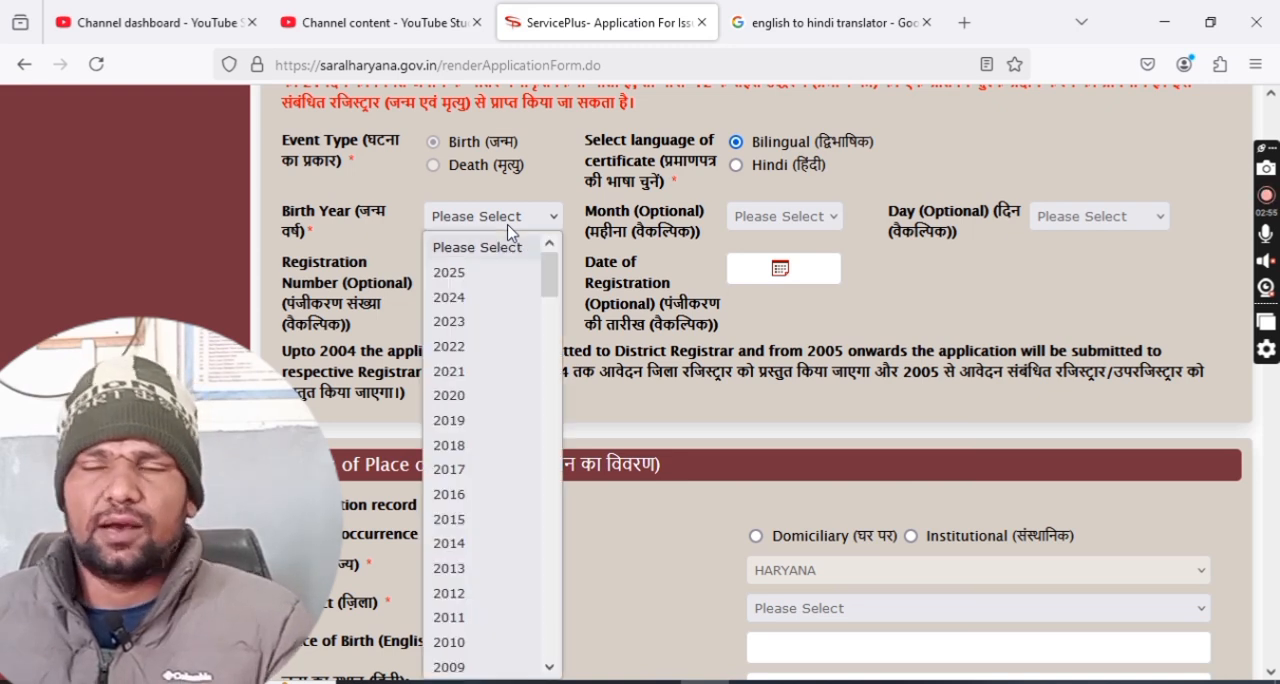
click(484, 273)
click(758, 219)
click(758, 284)
click(1050, 216)
click(1049, 274)
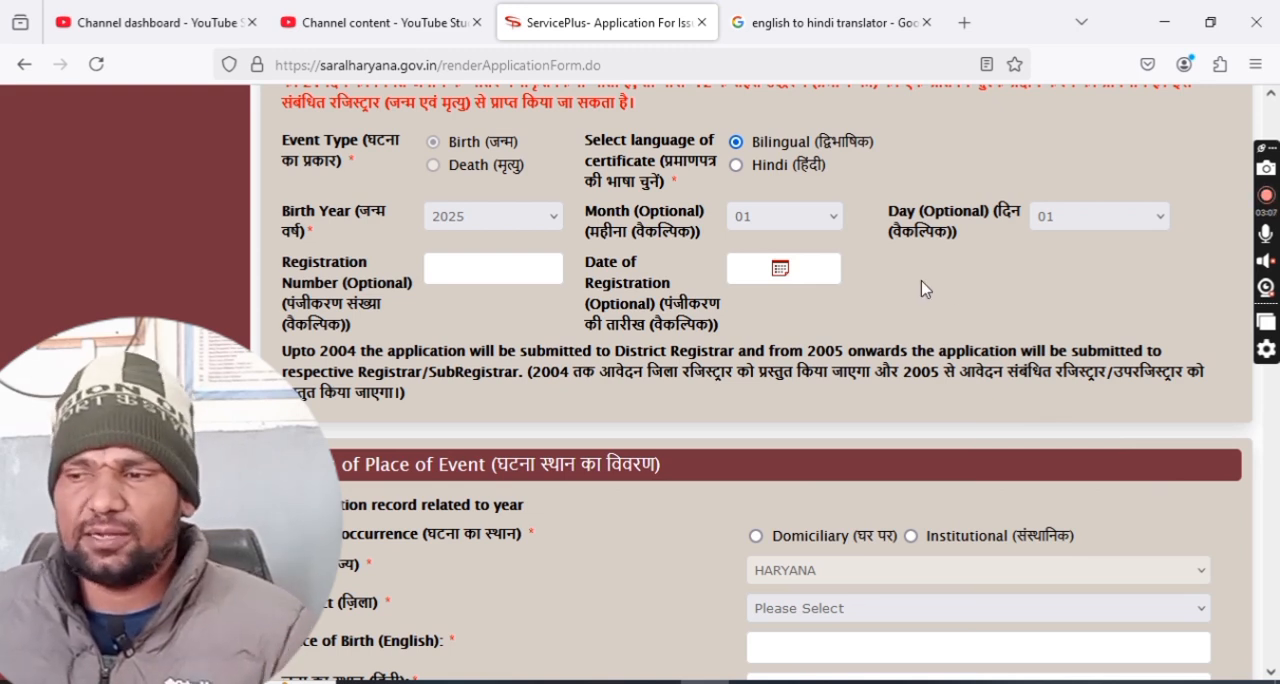
Set the place of occurrence to Institutional, the area to Rural and the institute to Primary Health Centre.
scroll(921, 280, down, 2)
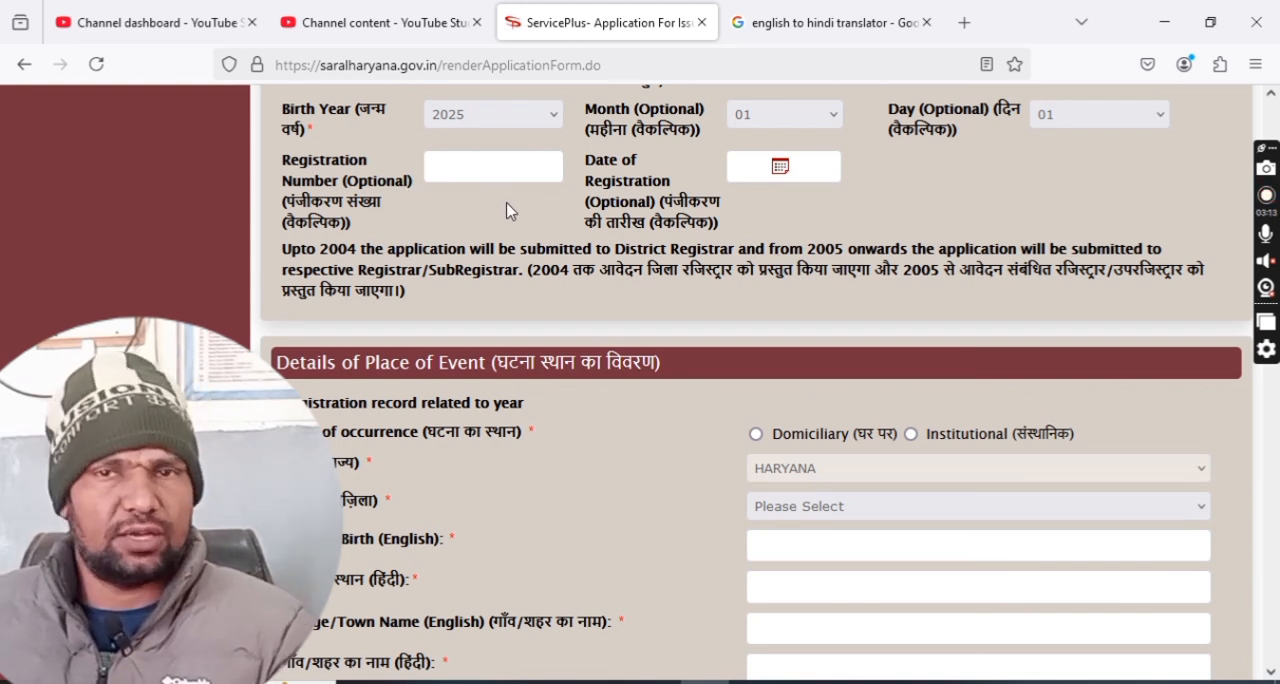
scroll(508, 205, down, 4)
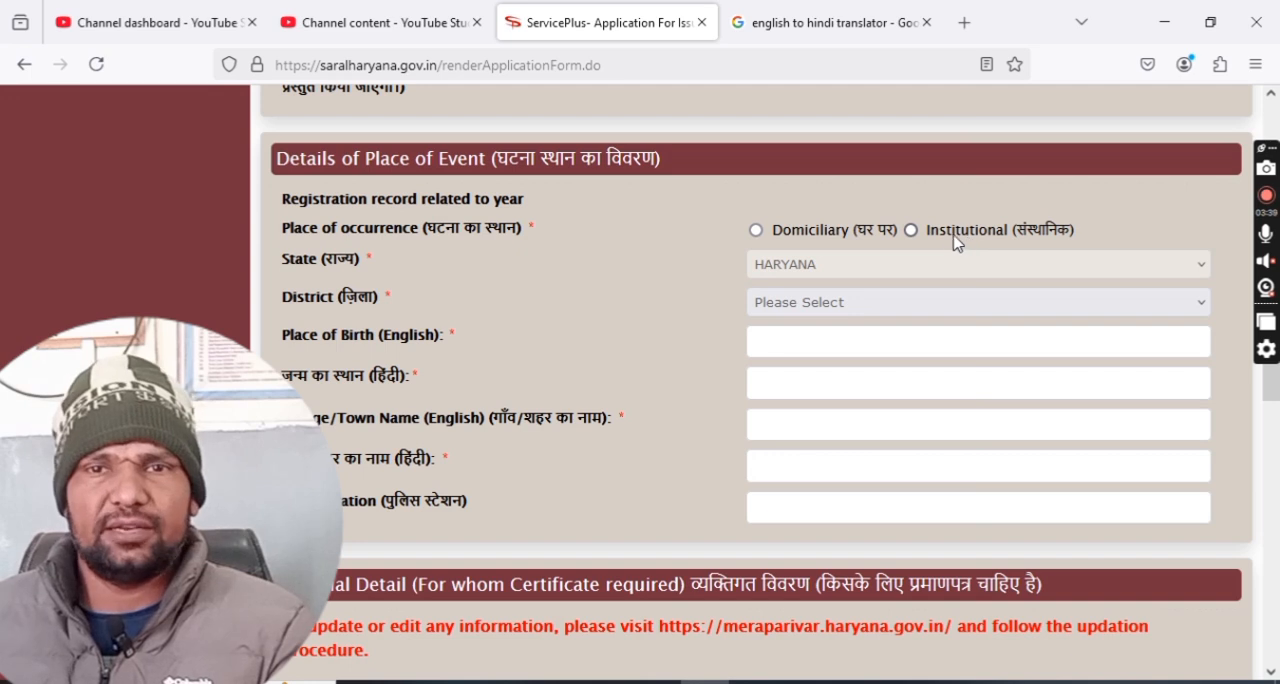
click(911, 231)
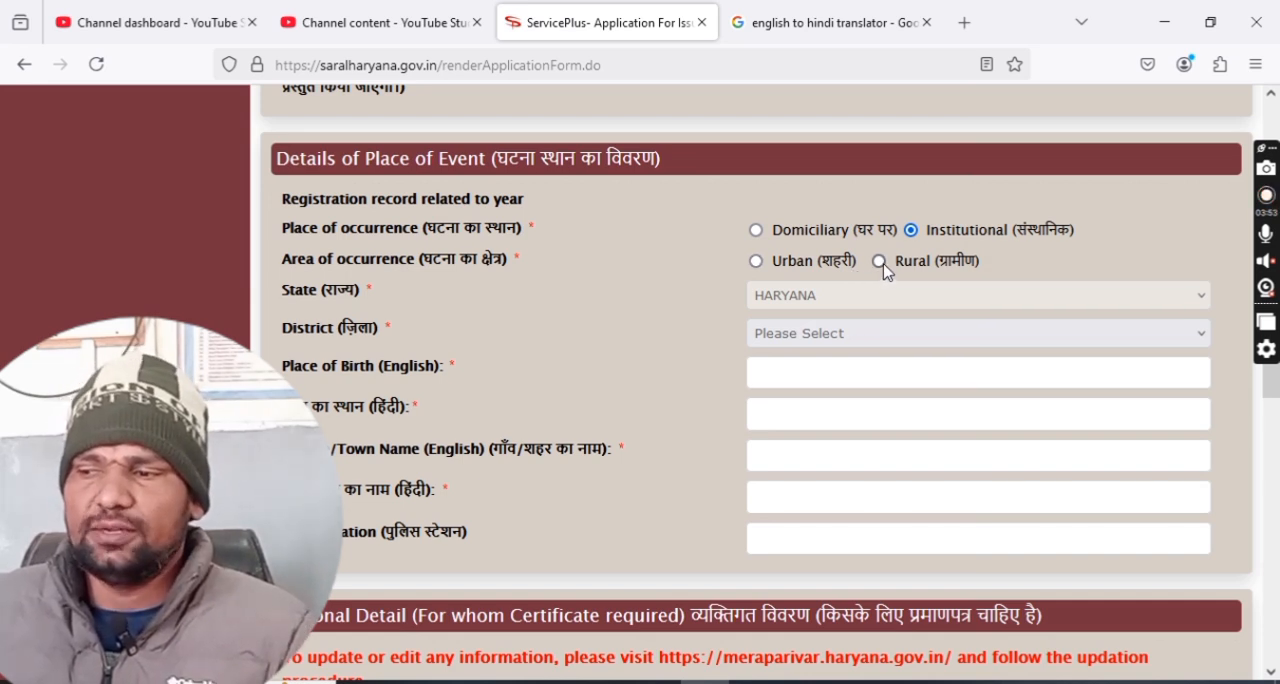
click(880, 264)
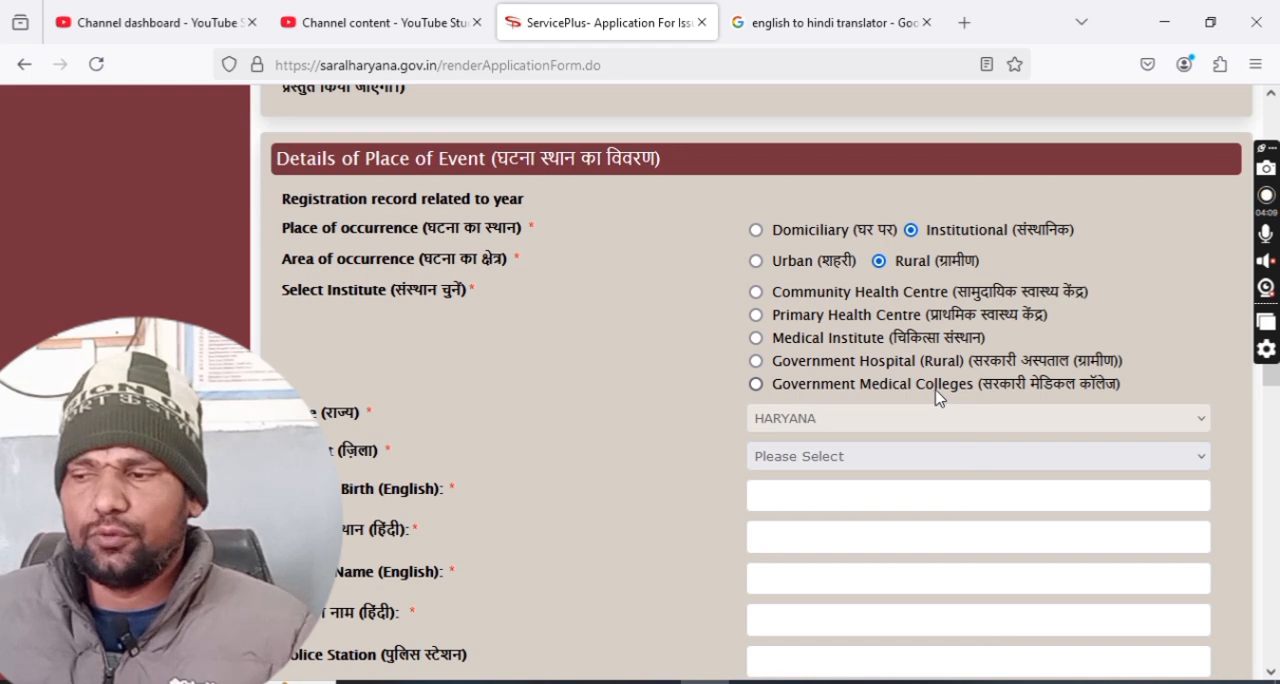
click(806, 322)
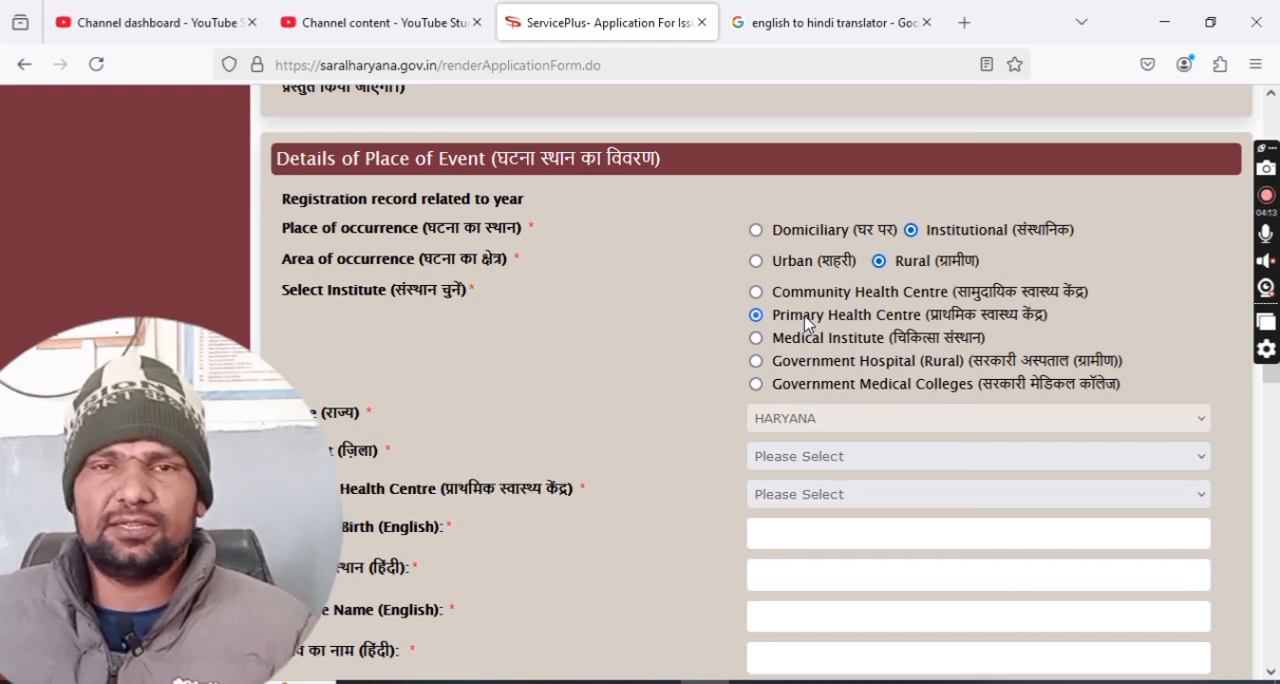
Select CHARKI DADRI as the district and Primary Health centre Ranila as the primary health centre of the event.
scroll(830, 390, down, 2)
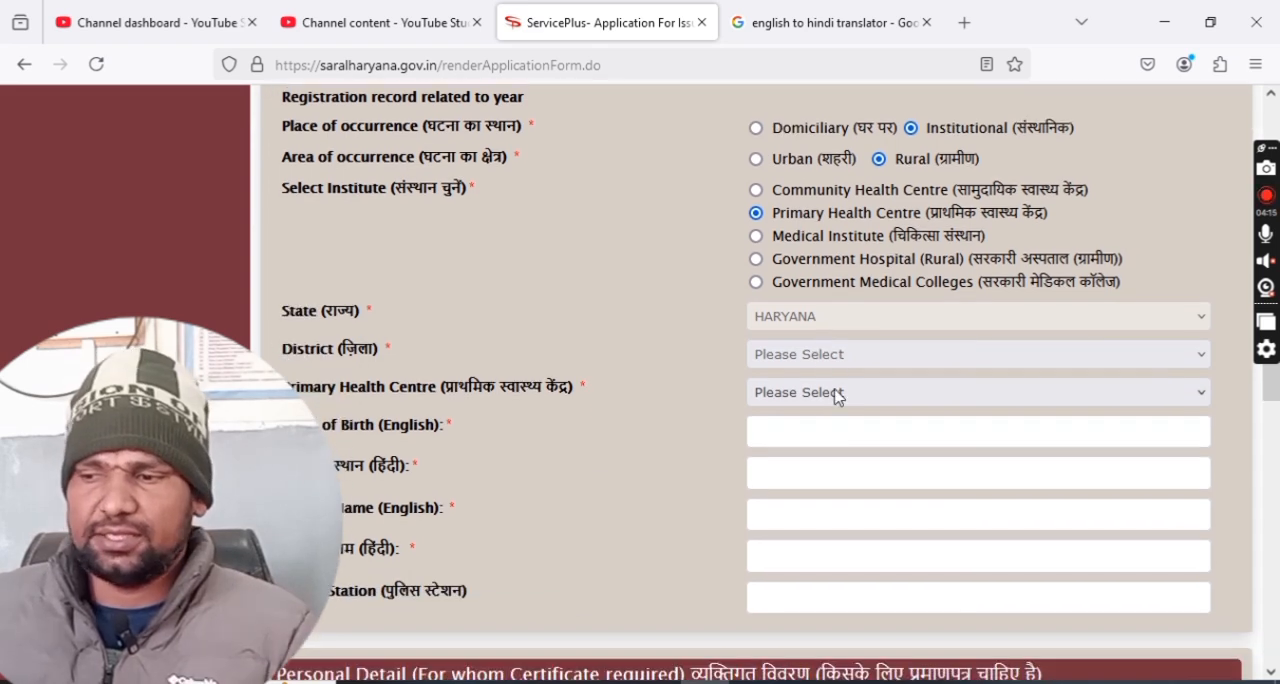
click(836, 362)
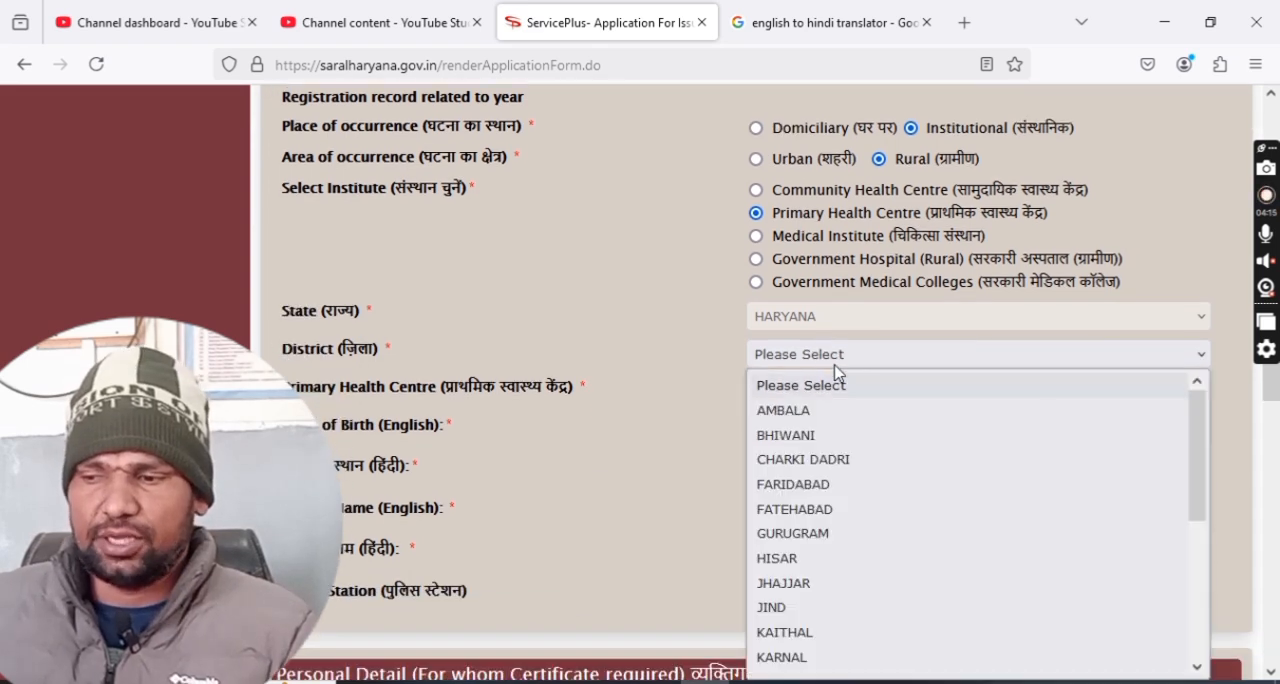
click(830, 460)
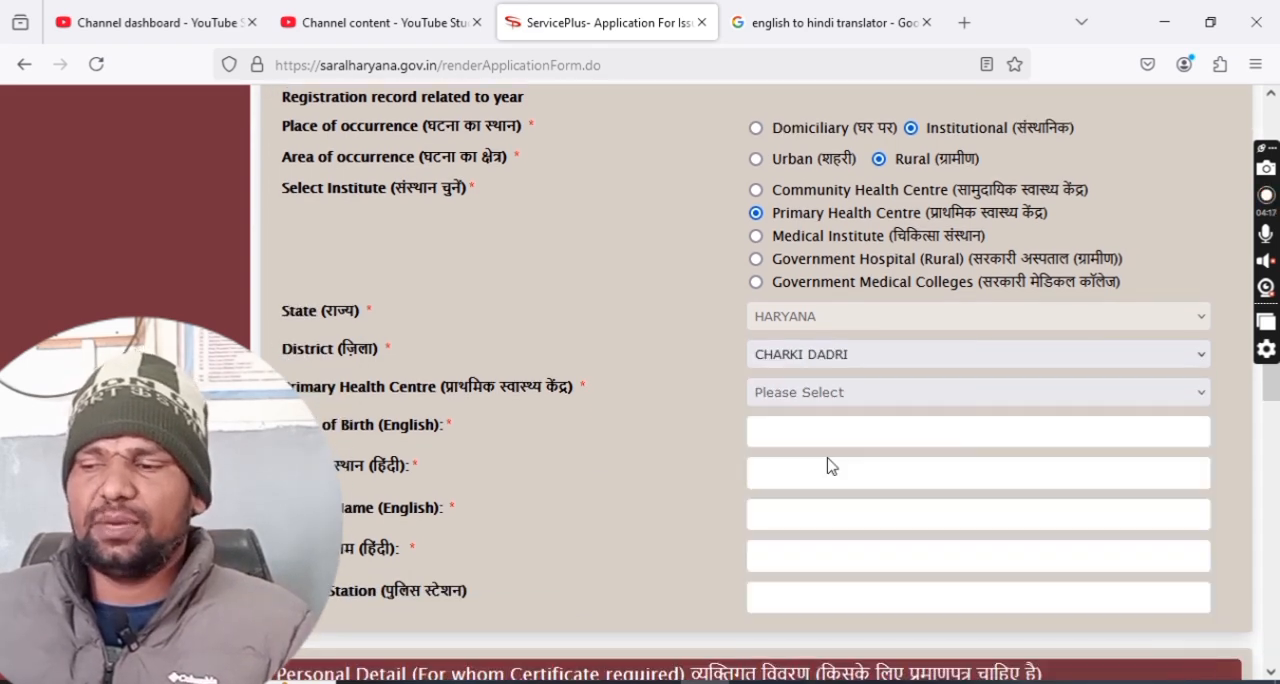
click(830, 398)
scroll(860, 329, down, 2)
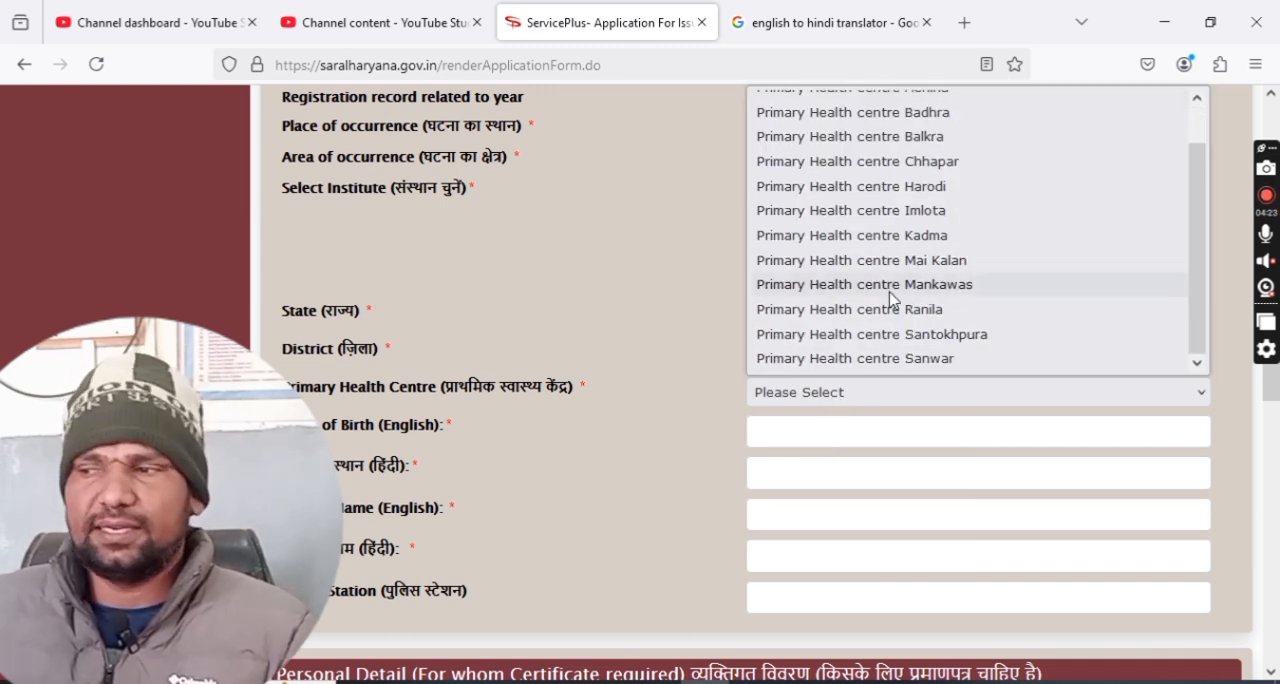
click(894, 310)
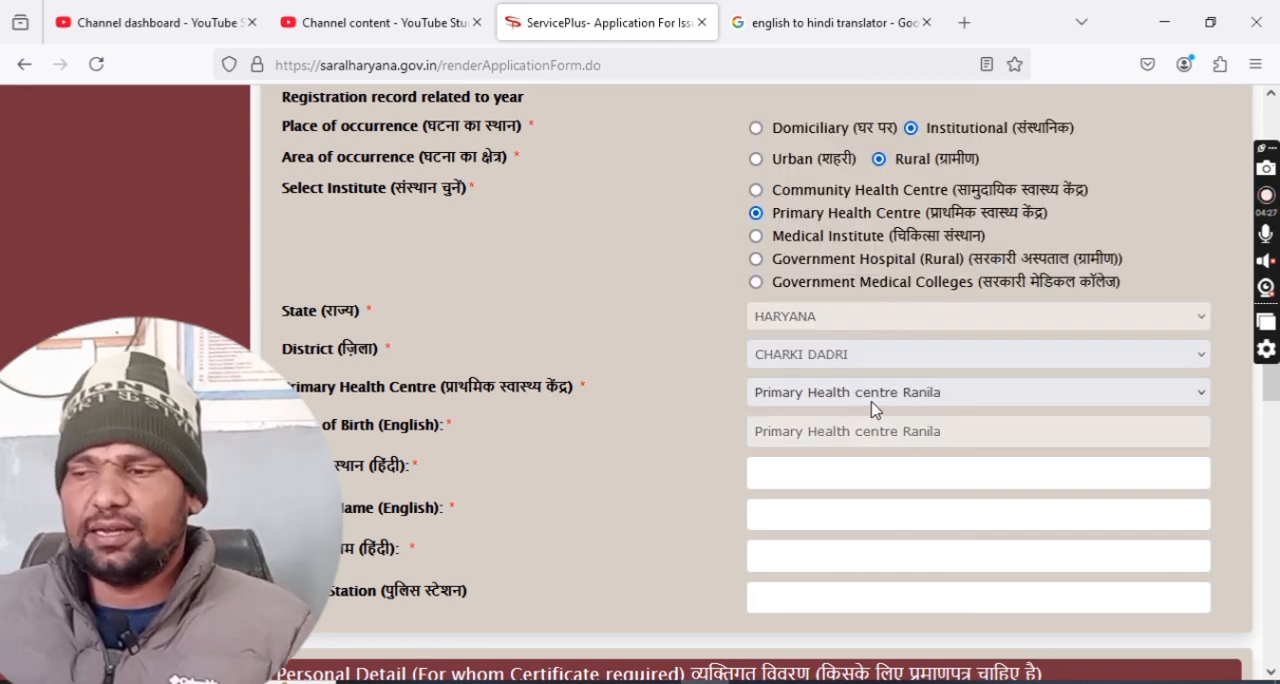
Translate the English place of birth into Hindi with the Google translator and fill the Hindi place of birth with प्राथमिक स्वास्थ्य केंद्र रानीला.
scroll(889, 400, down, 2)
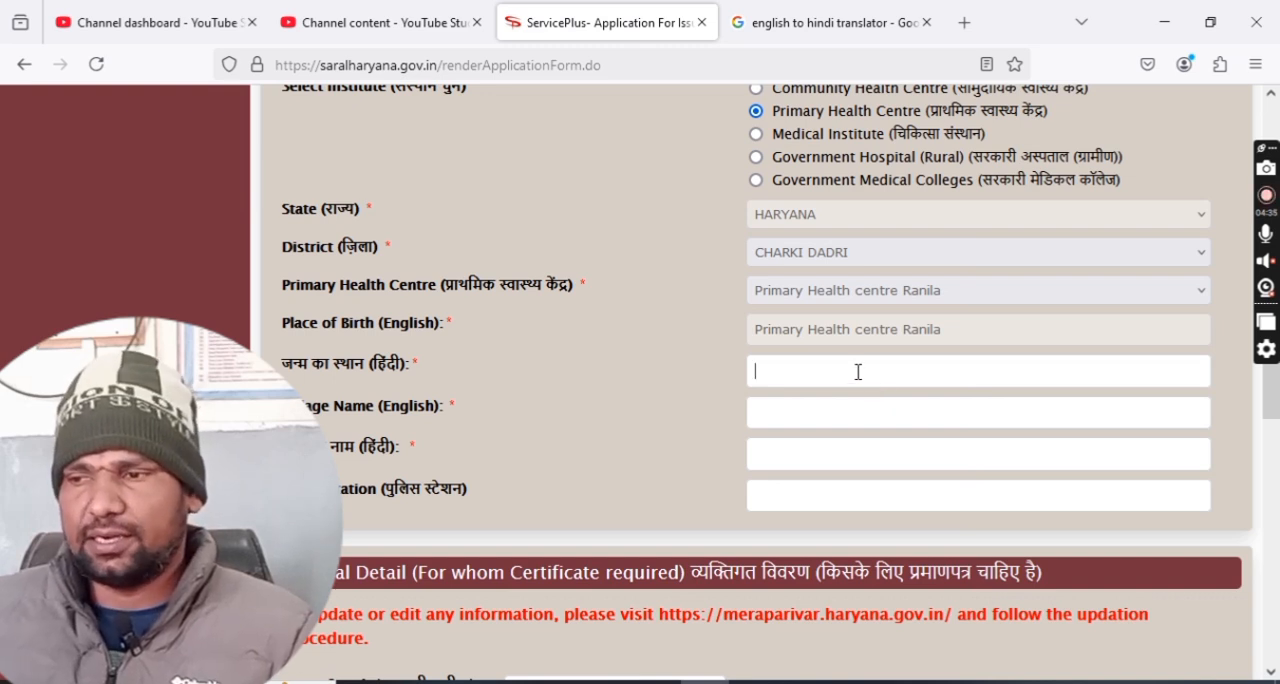
triple_click(873, 330)
key(ctrl+c)
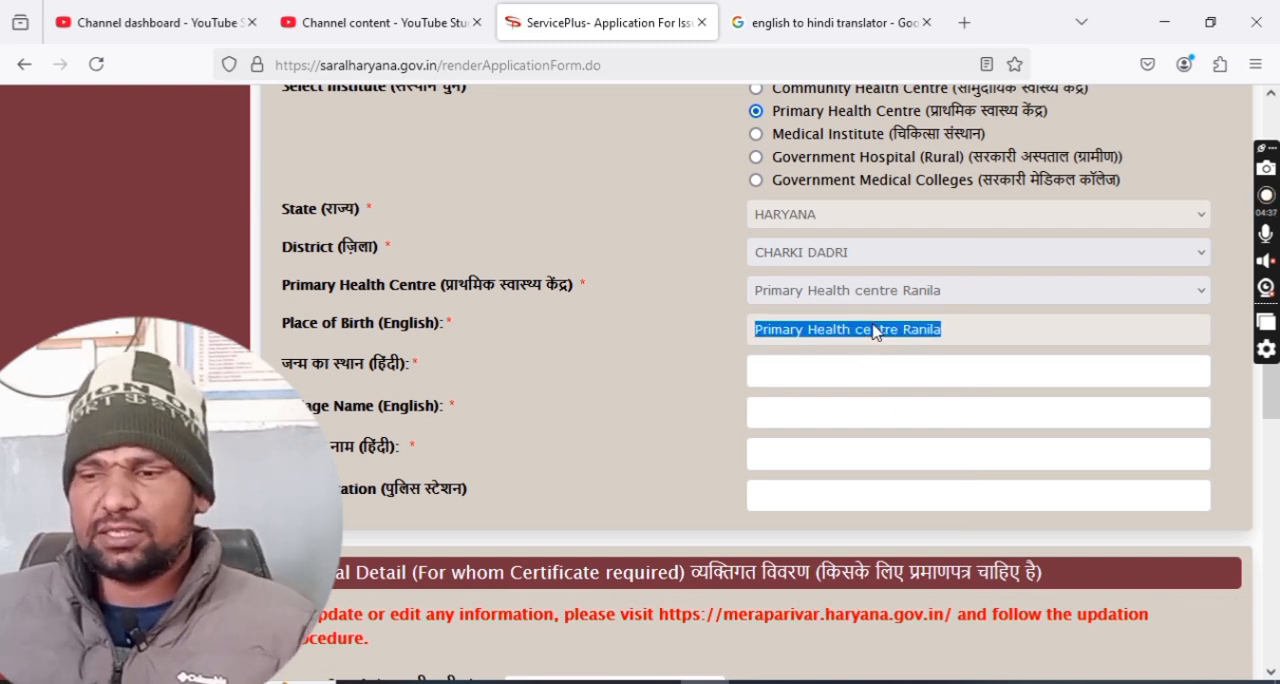
click(800, 22)
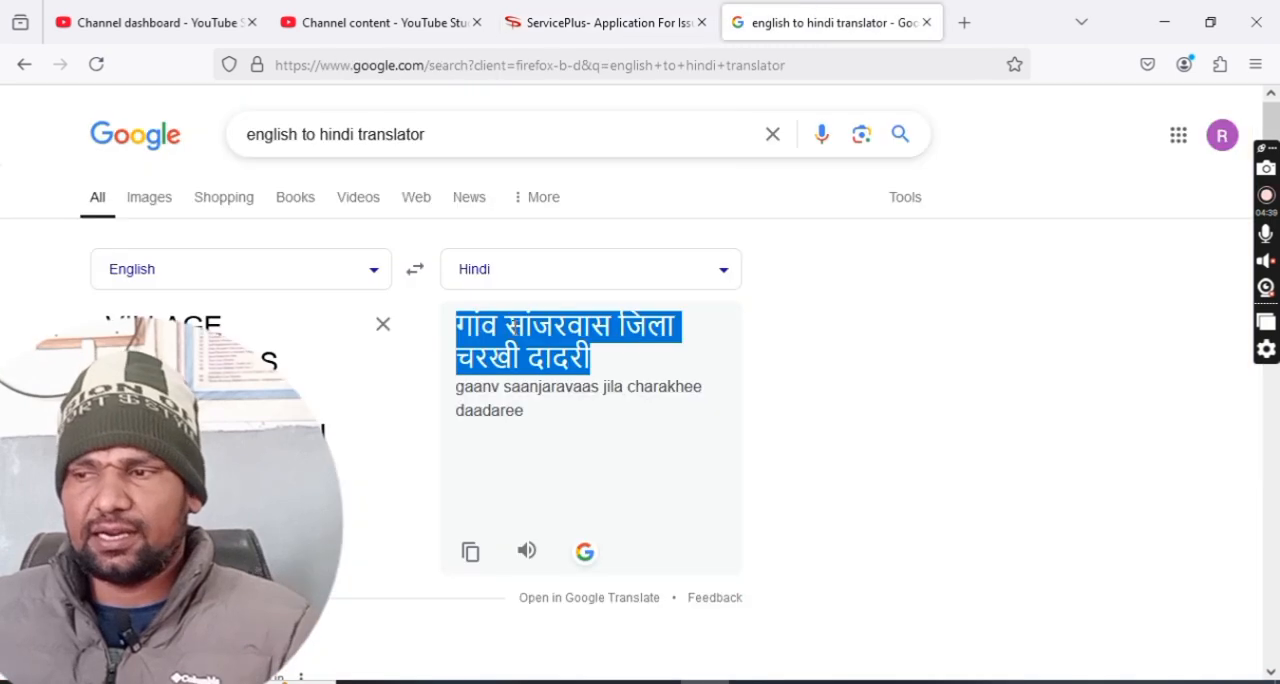
triple_click(215, 365)
key(ctrl+v)
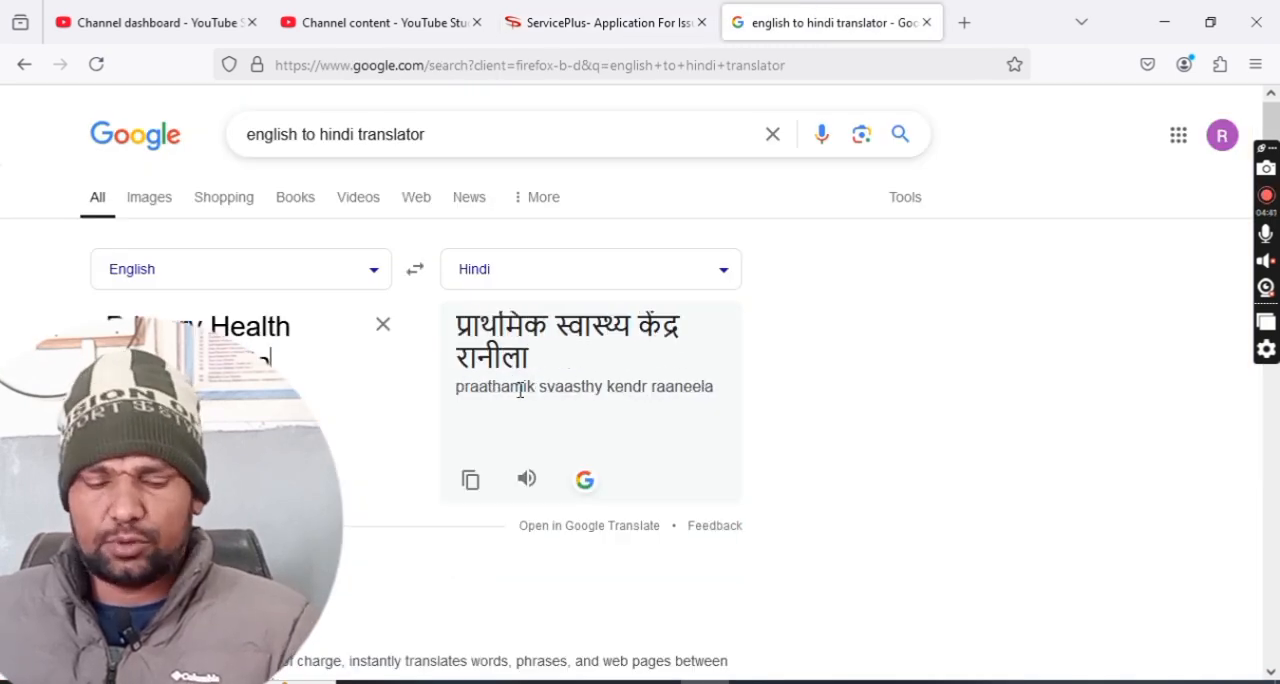
triple_click(548, 352)
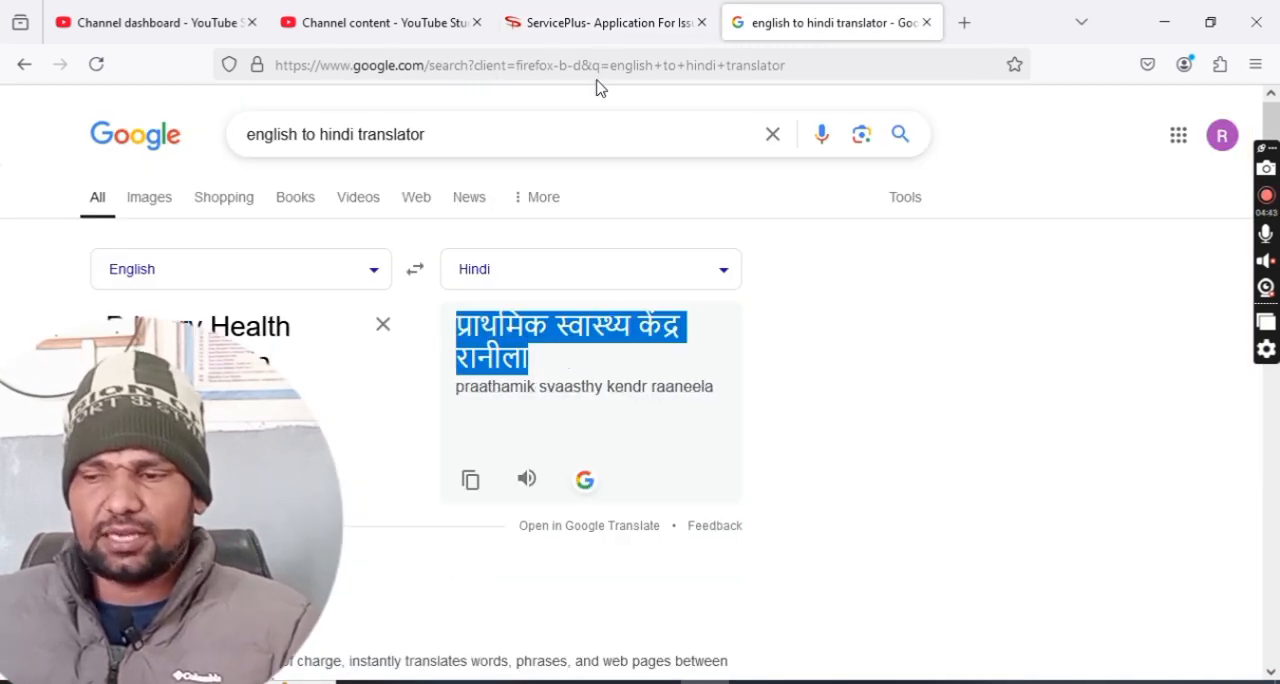
click(615, 22)
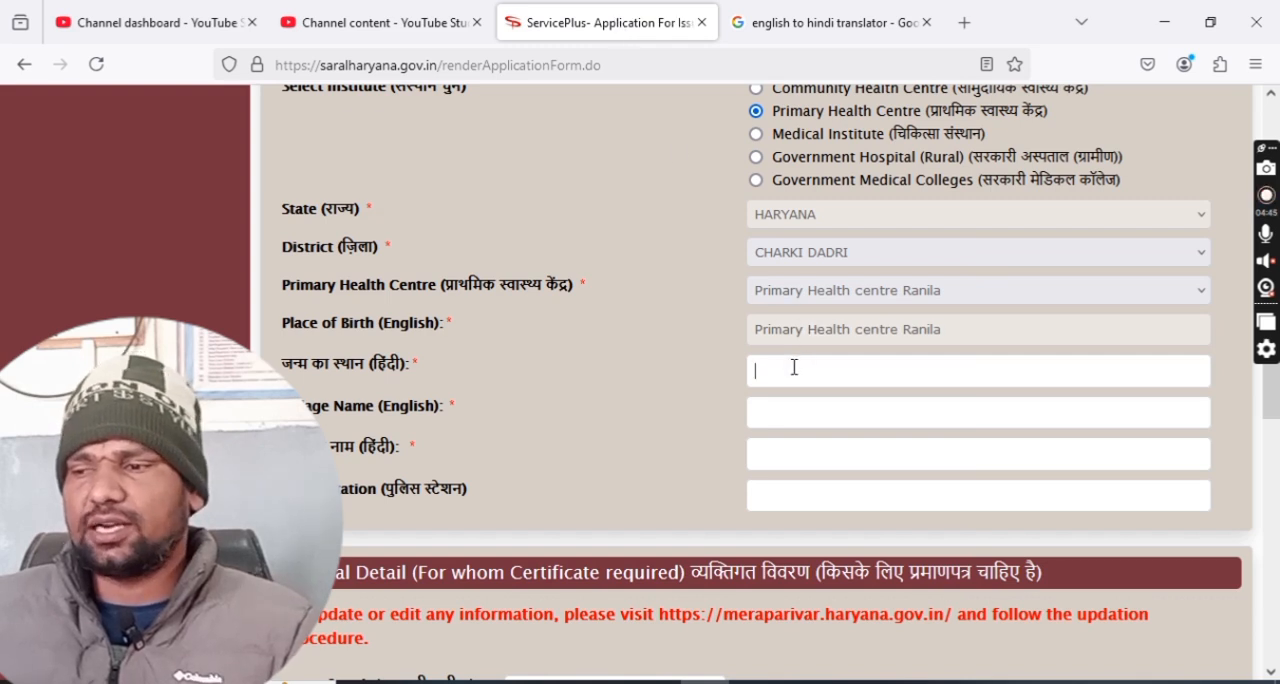
text(प्राथमिक स्वास्थ्य केंद्र रानीला)
Enter RANILA as the English village name and copy रानीला from the Hindi place of birth into the Hindi village name.
click(800, 421)
text(RANI)
key(BackSpace)
key(BackSpace)
text(NILA)
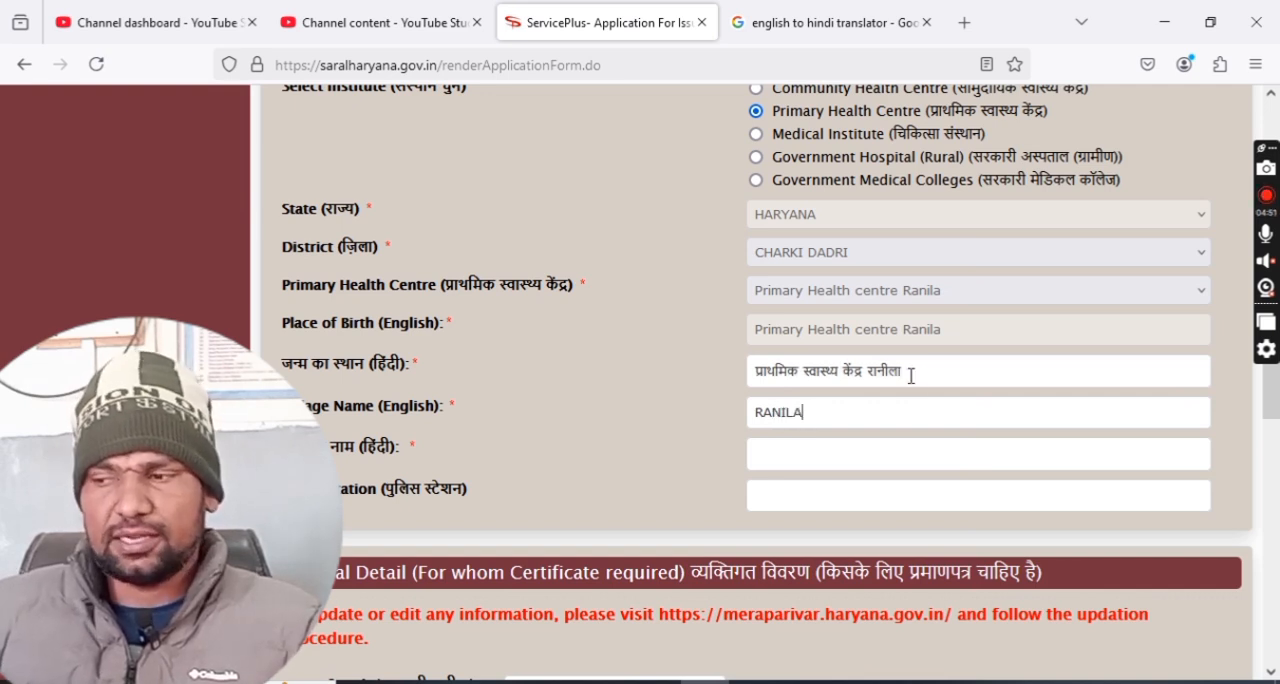
double_click(885, 371)
key(ctrl+c)
click(786, 449)
key(ctrl+v)
Enter BAUND KALAN as the police station in the event details.
click(782, 497)
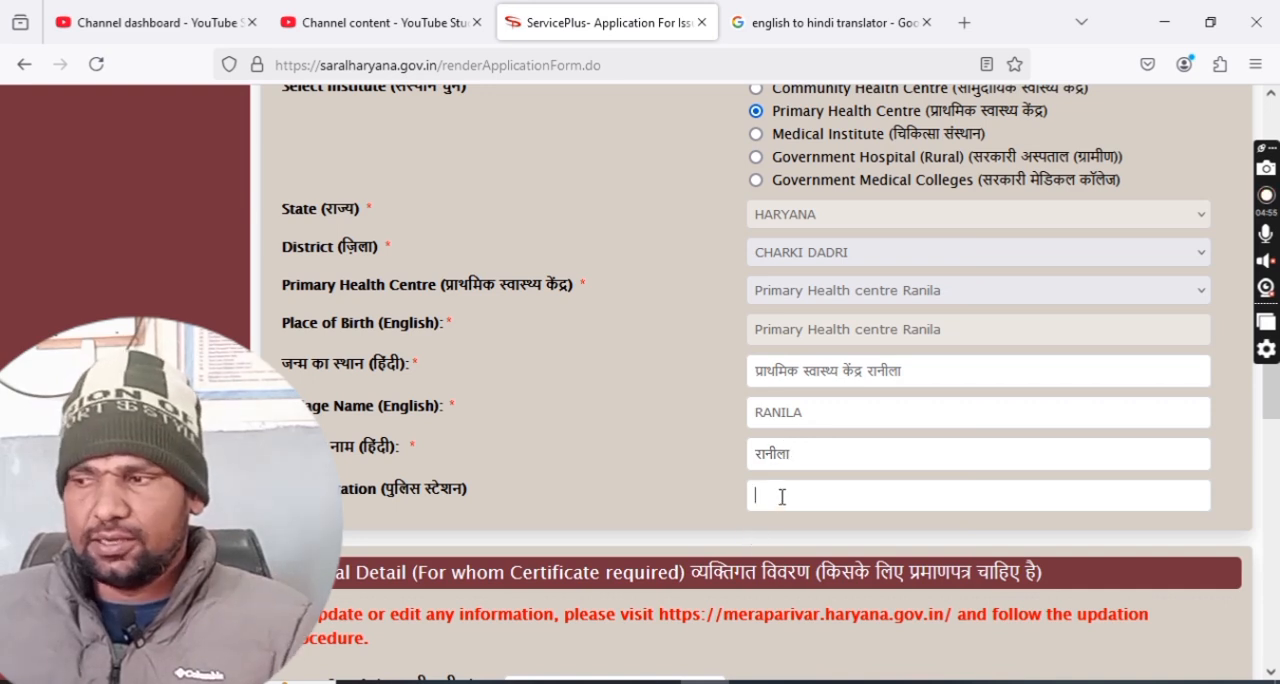
text(BAUND KALA)
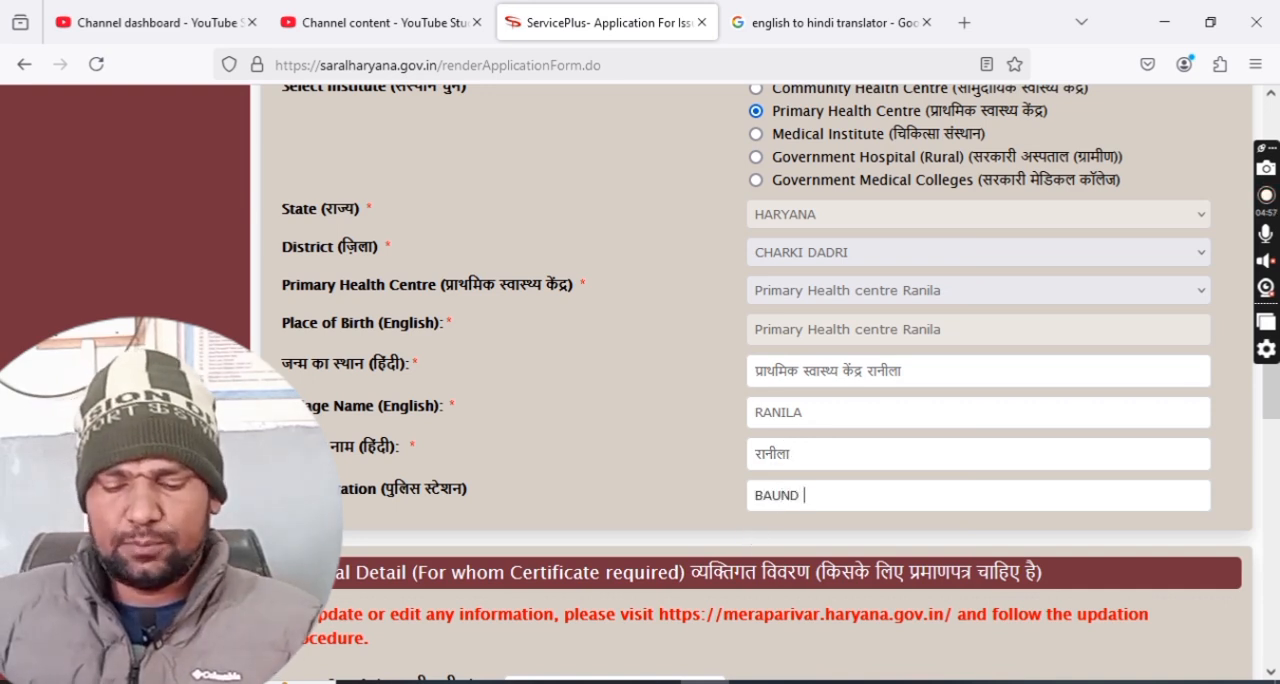
text(N)
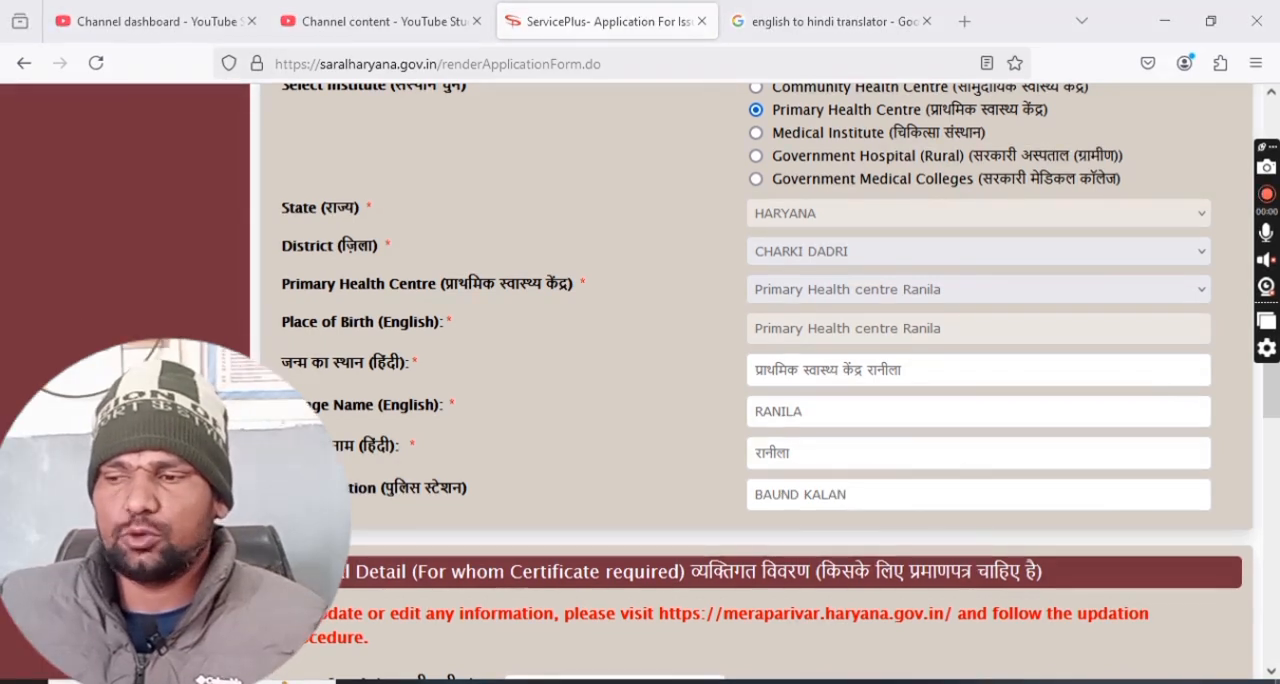
Choose the child's date of birth from the calendar in the personal details.
scroll(663, 452, down, 5)
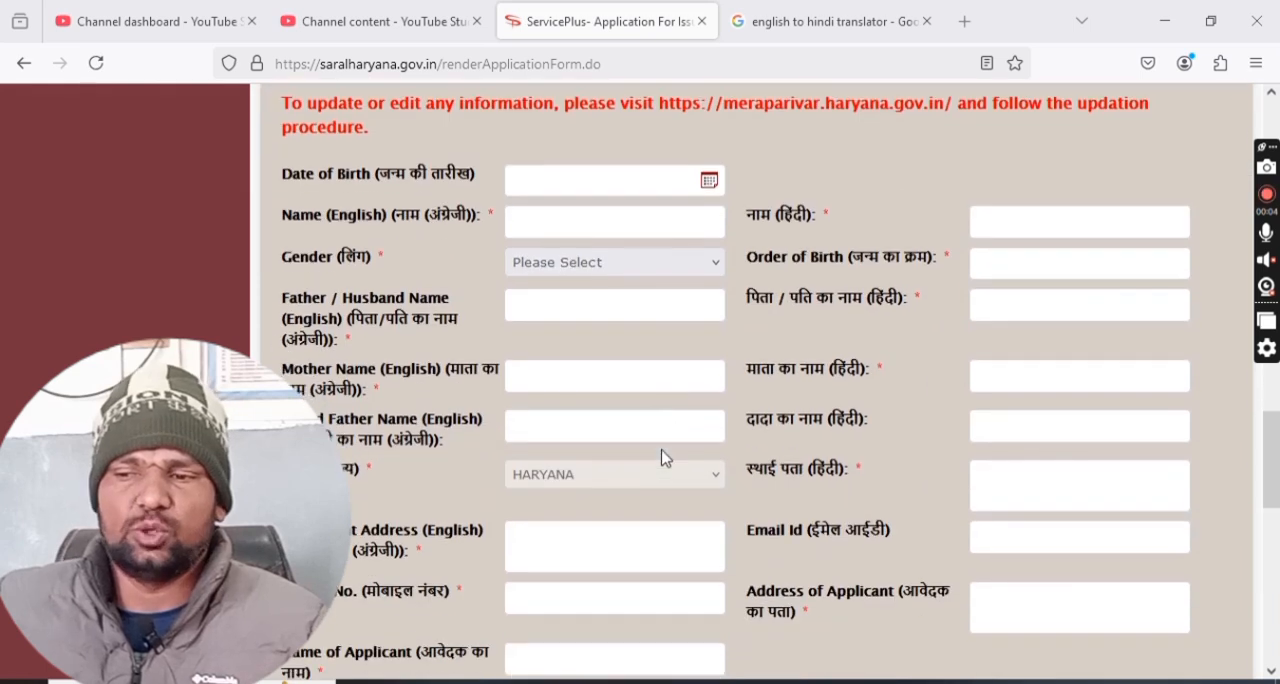
click(634, 173)
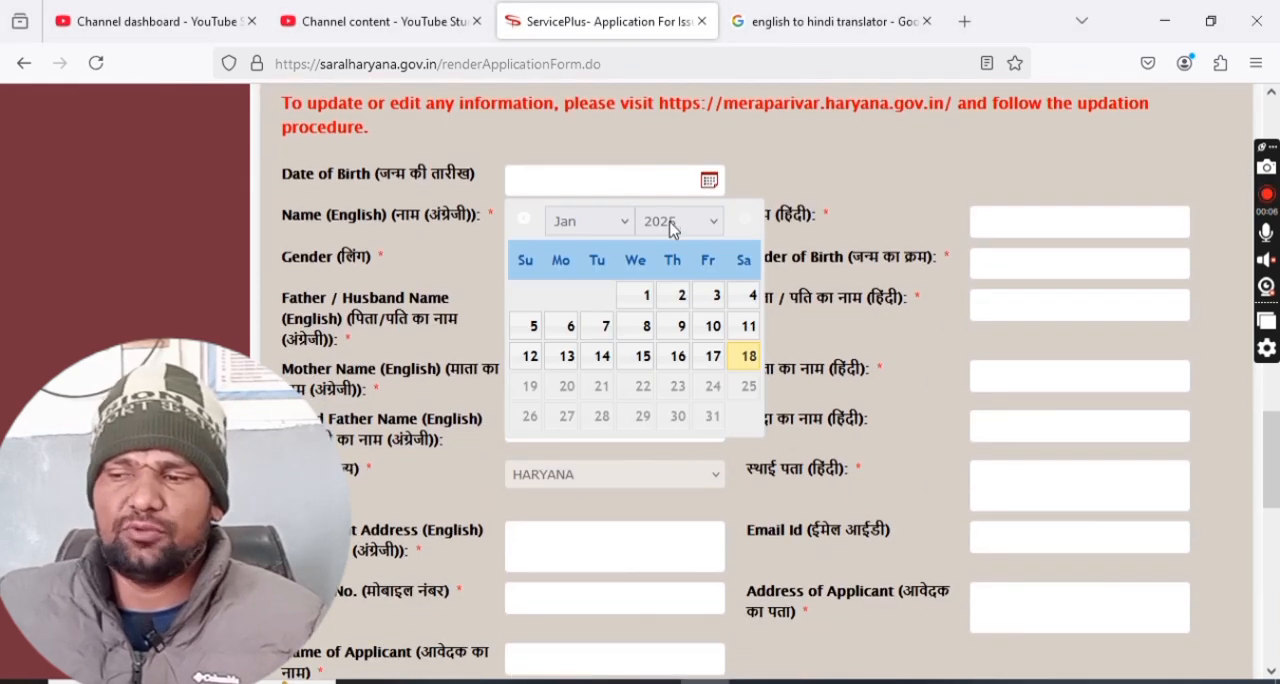
click(646, 295)
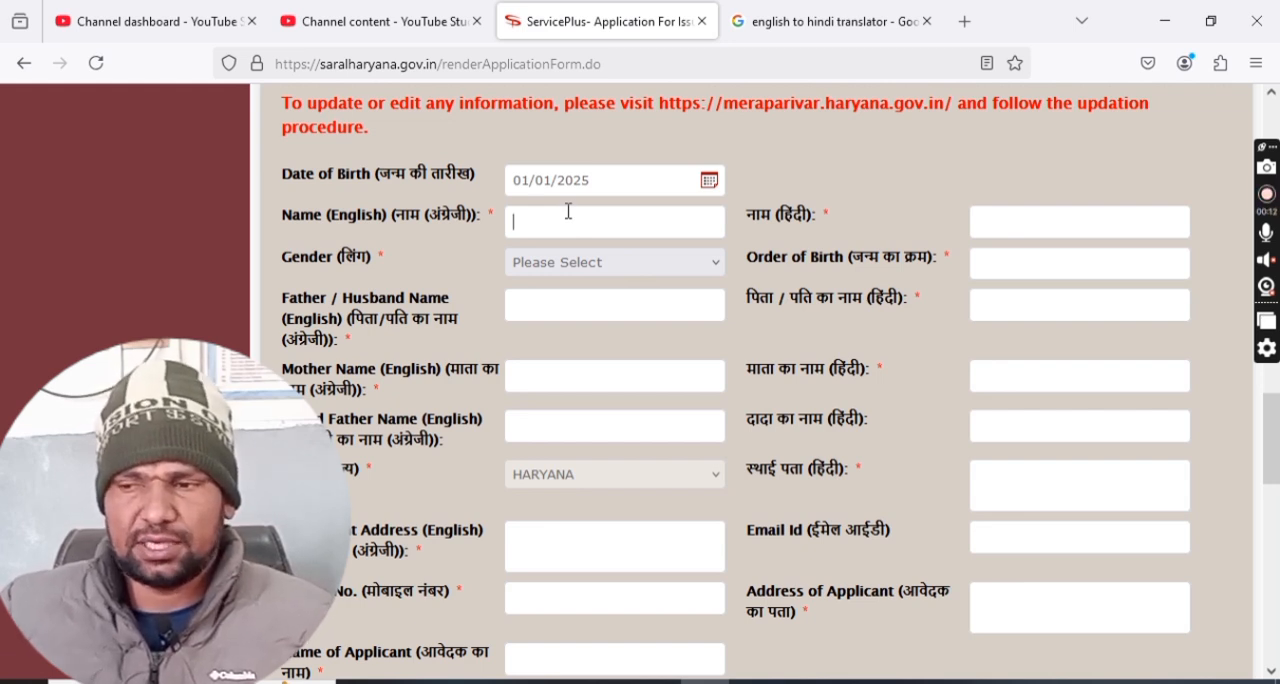
Enter the placeholder SON as the child's English name and set the gender to Male.
text(SON)
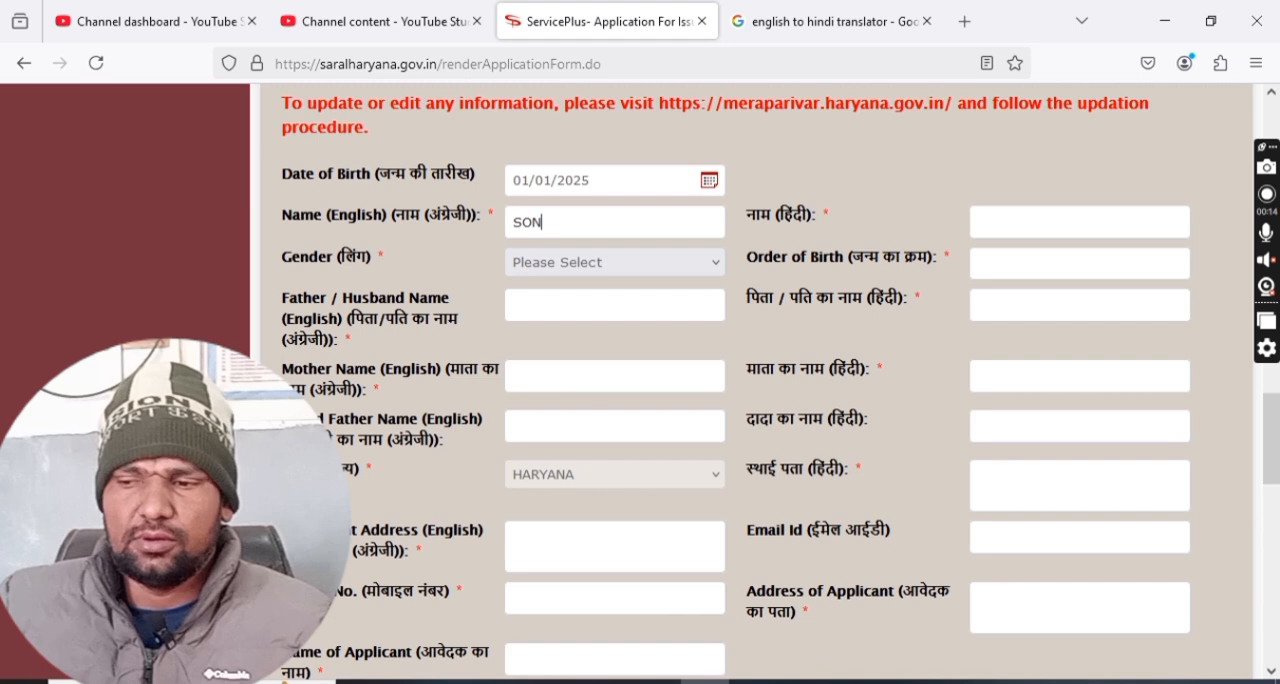
click(553, 265)
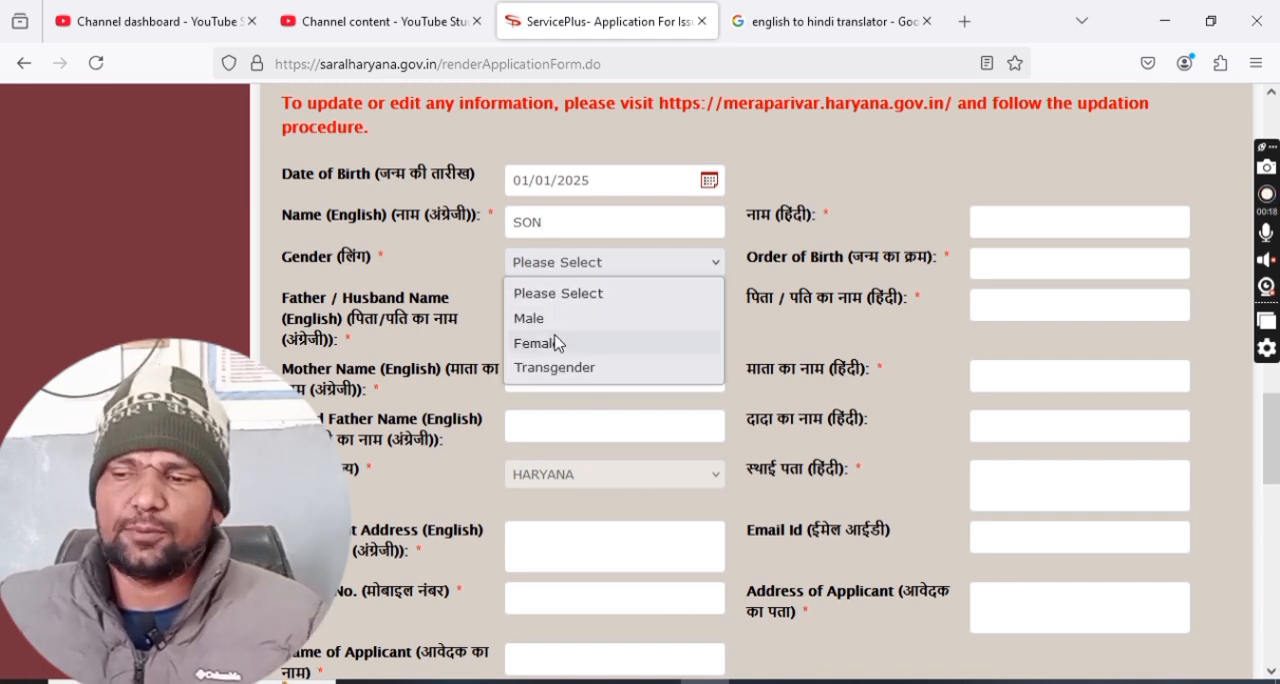
click(556, 320)
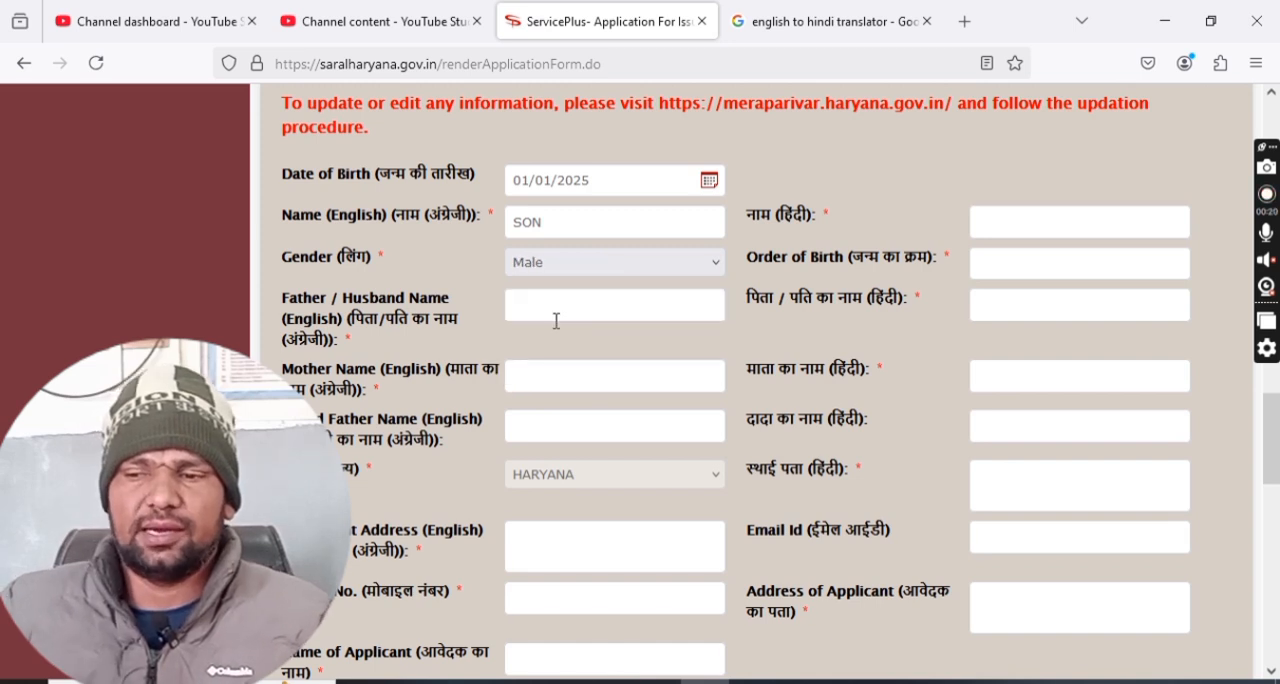
Enter the placeholders FATHER and MOTHER as the parents' English names.
text(FATHER)
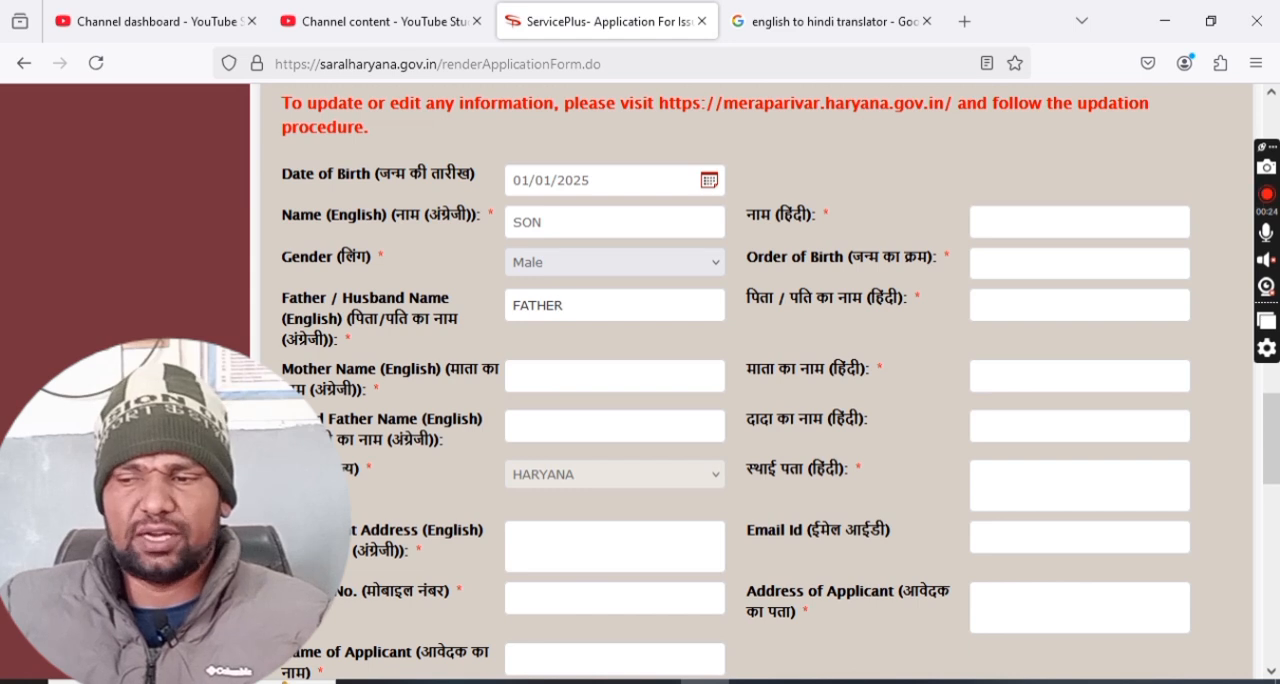
click(535, 380)
text(M)
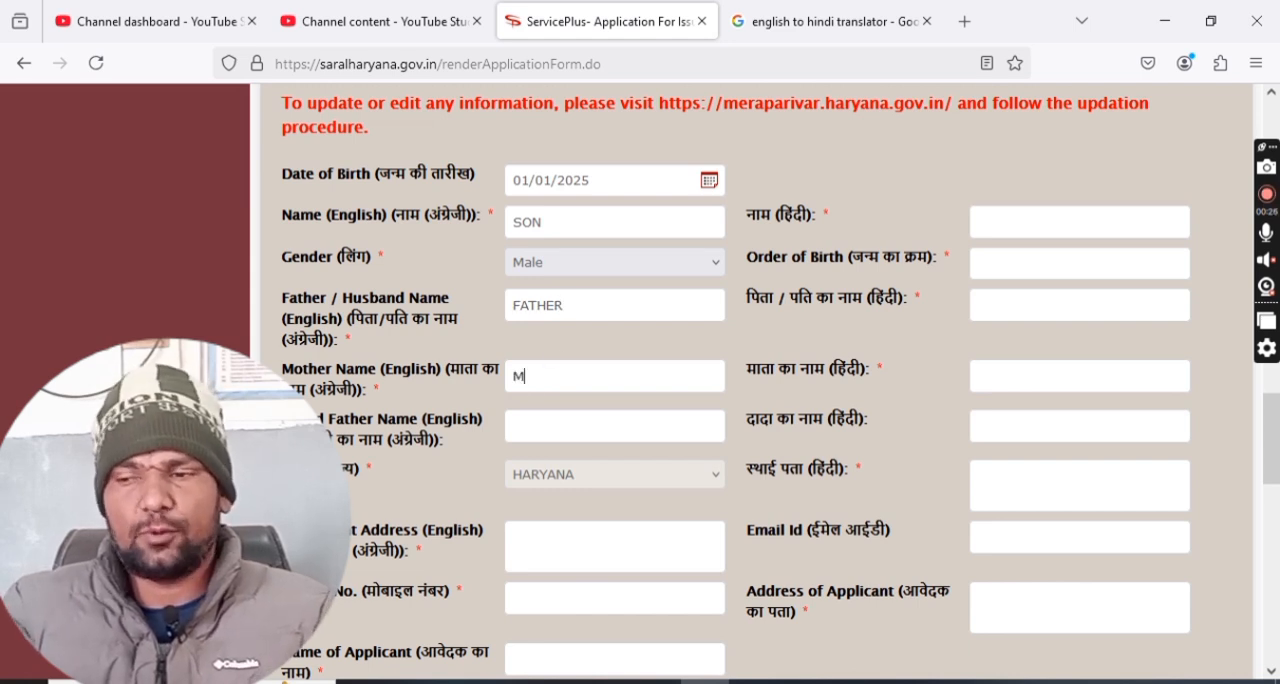
text(OTHER)
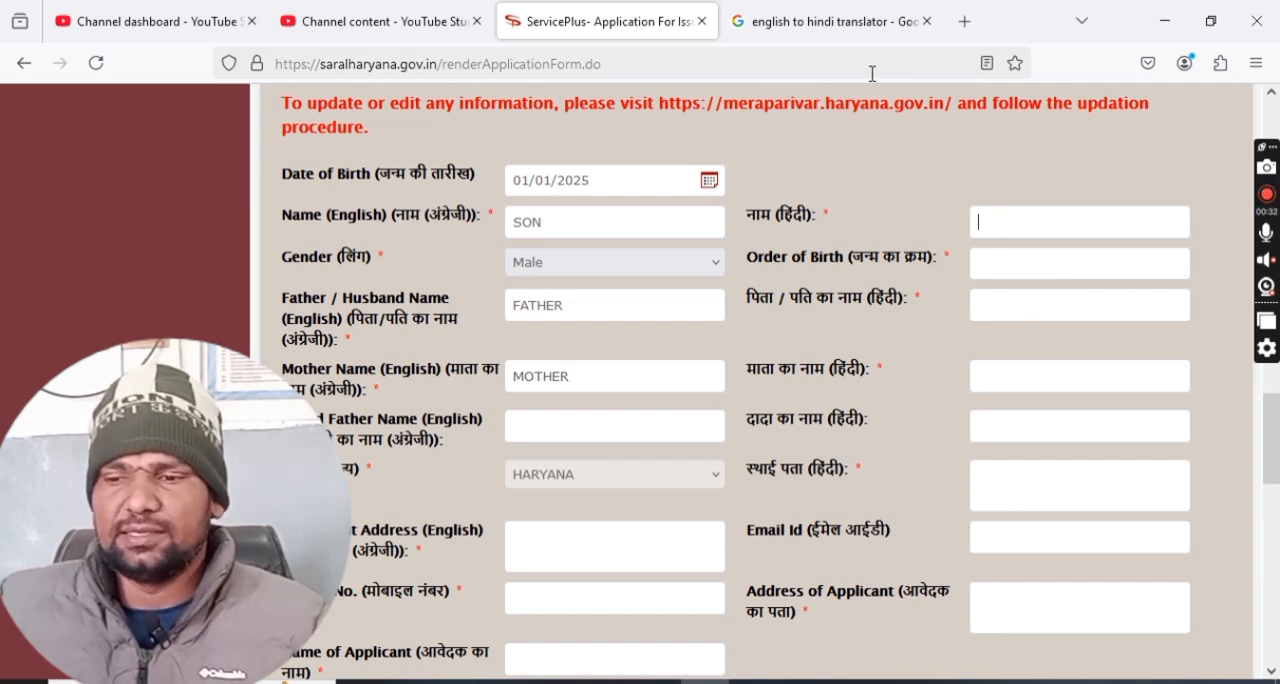
Translate the word HINDI into Hindi with the Google translator and select the translated text for copying.
click(828, 24)
mouse_move(106, 326)
mouse_down()
mouse_move(302, 334)
mouse_move(292, 354)
mouse_up()
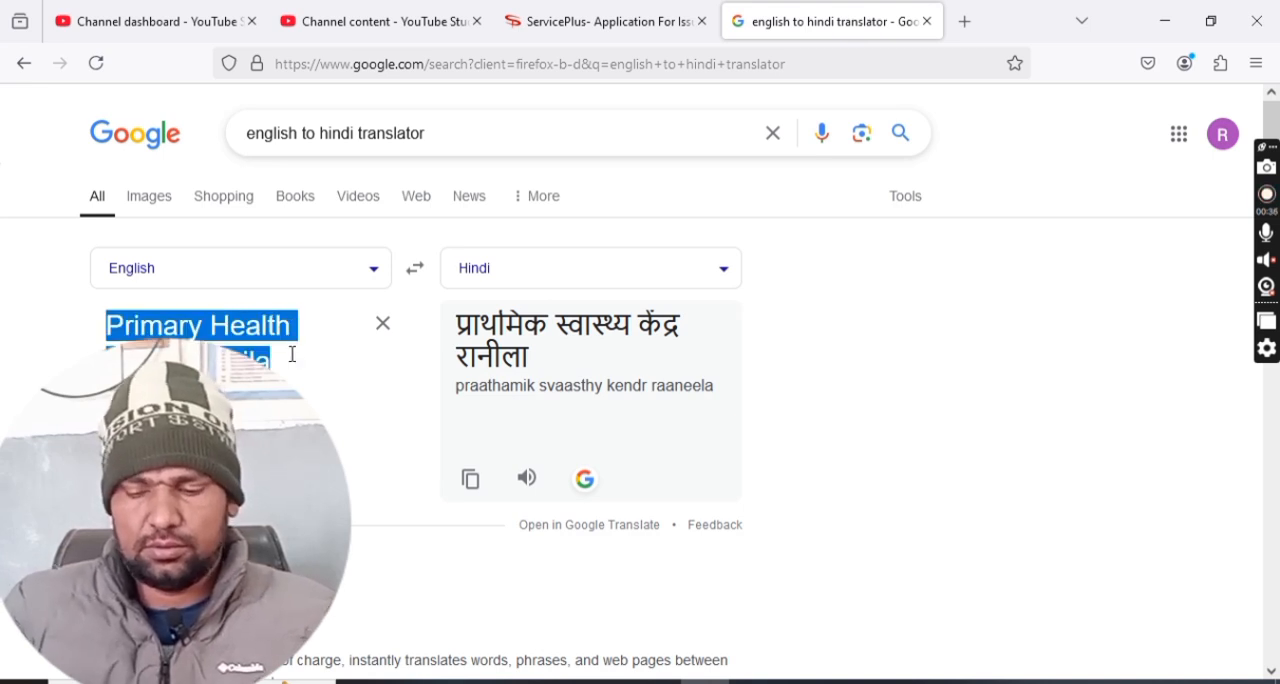
text(HINF)
key(BackSpace)
text(DI)
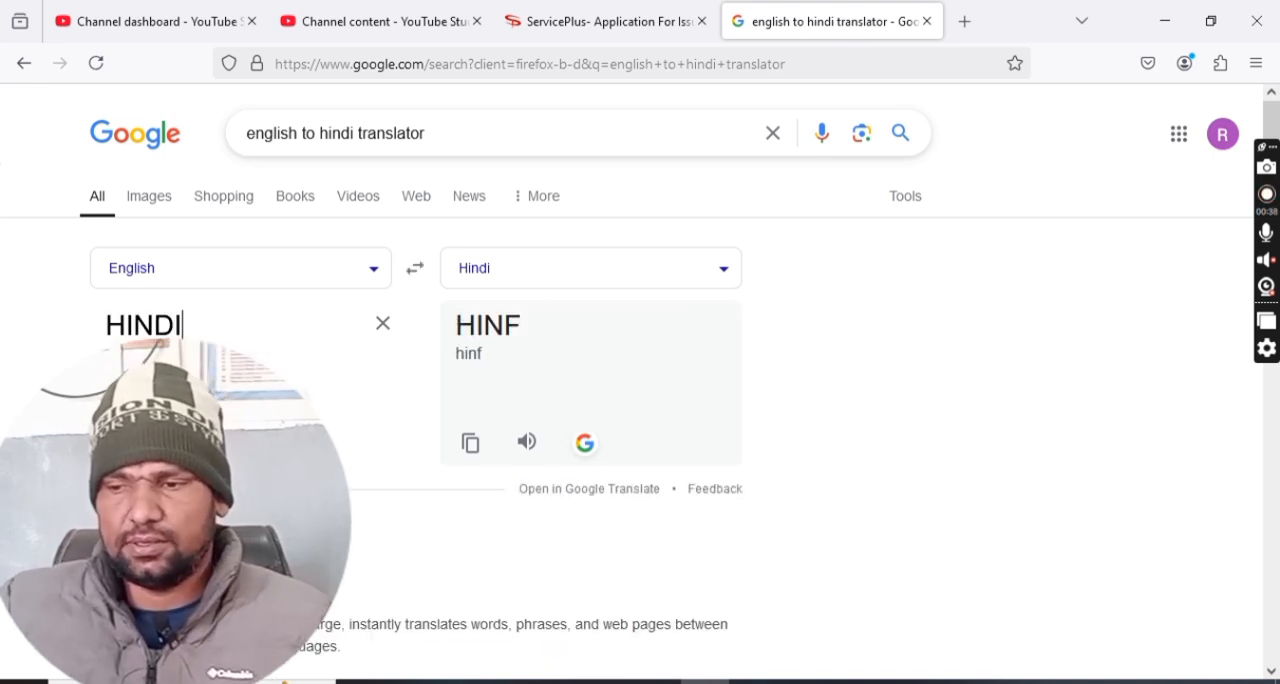
double_click(484, 325)
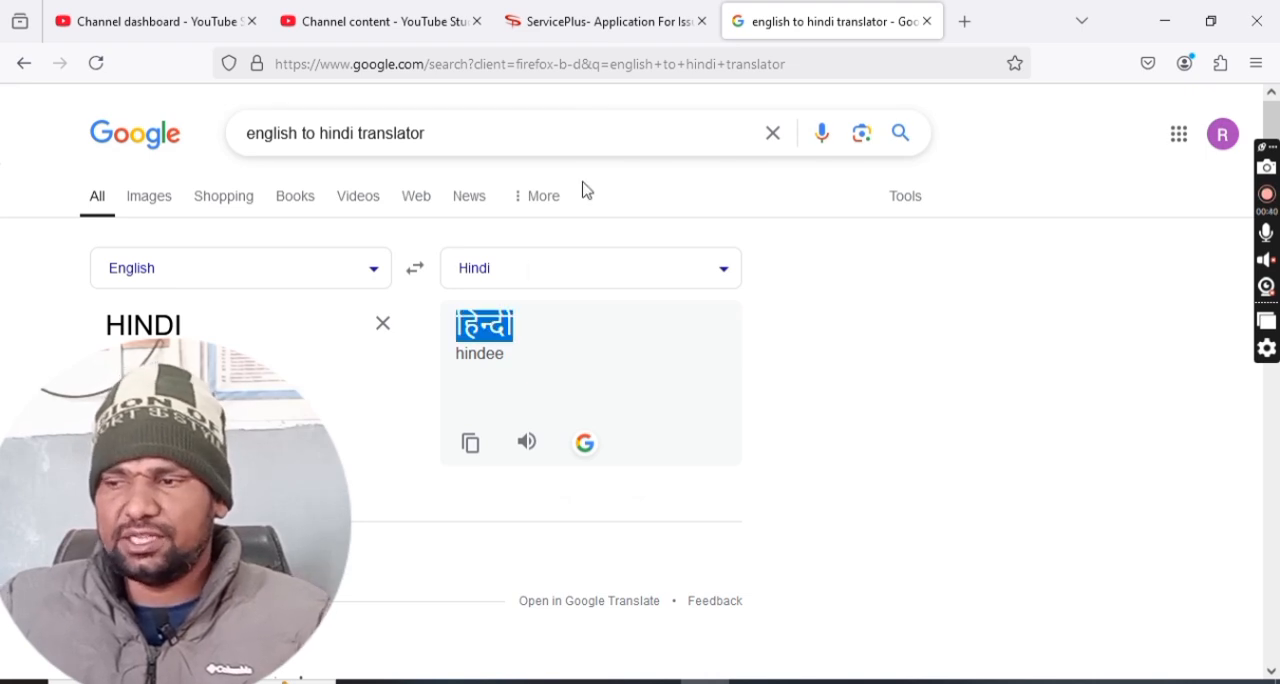
Fill the Hindi name fields of the child, father and mother with हिन्दी, and set the order of birth to 2.
click(586, 21)
click(1001, 235)
key(ctrl+v)
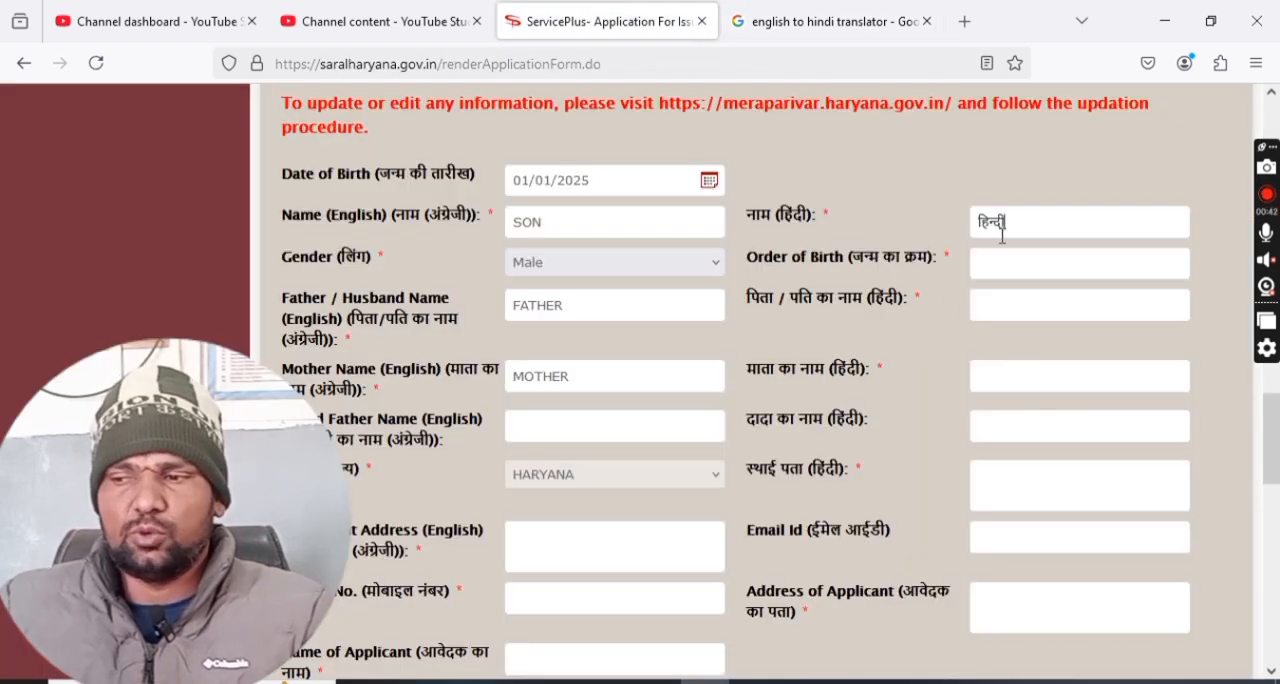
click(1006, 300)
key(ctrl+v)
click(1006, 380)
key(ctrl+v)
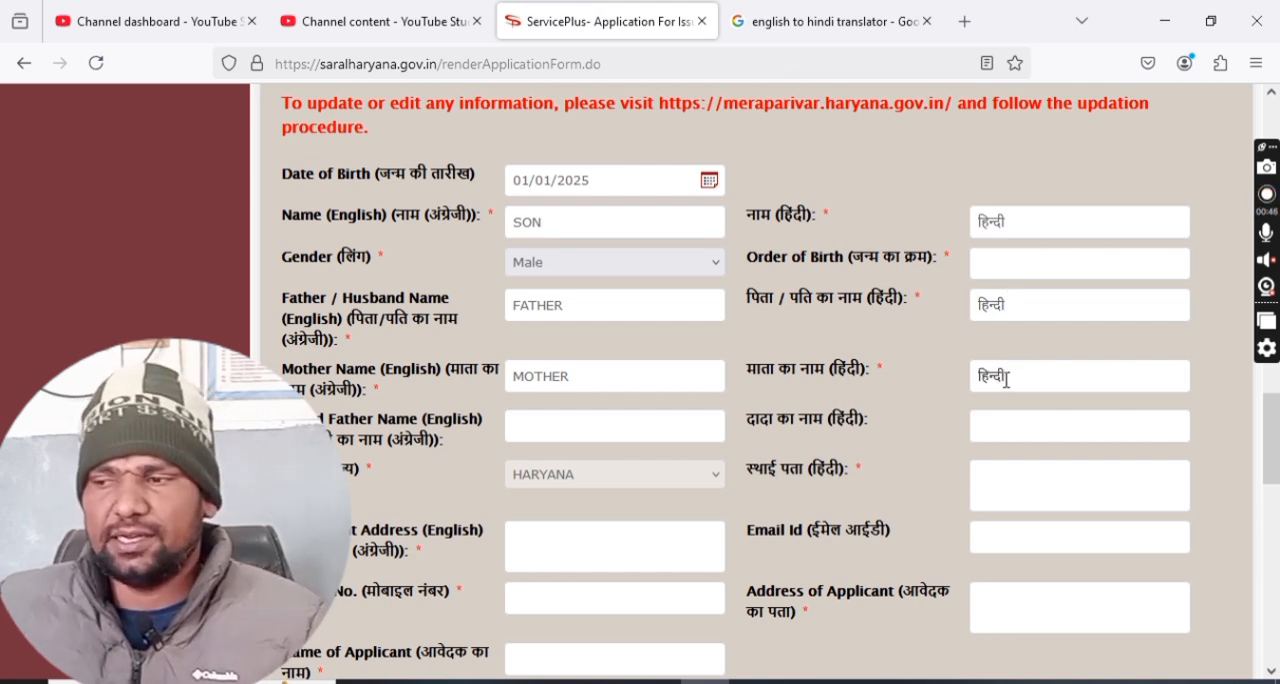
click(1004, 264)
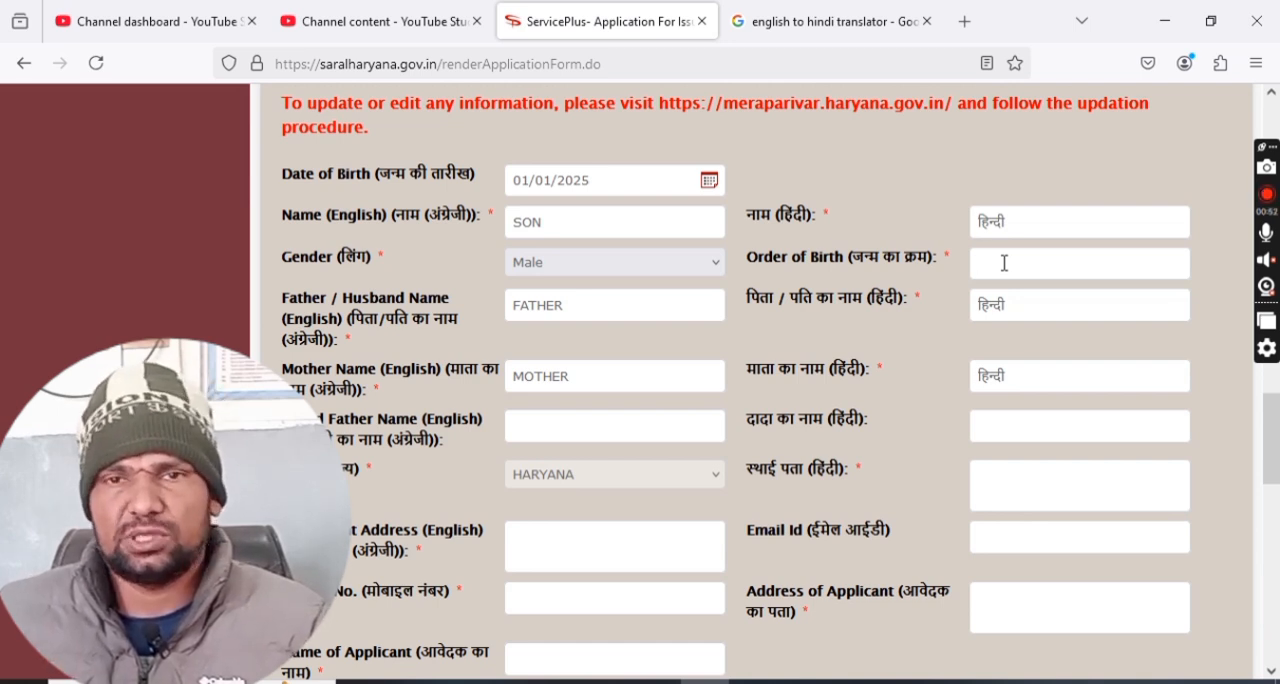
text(2)
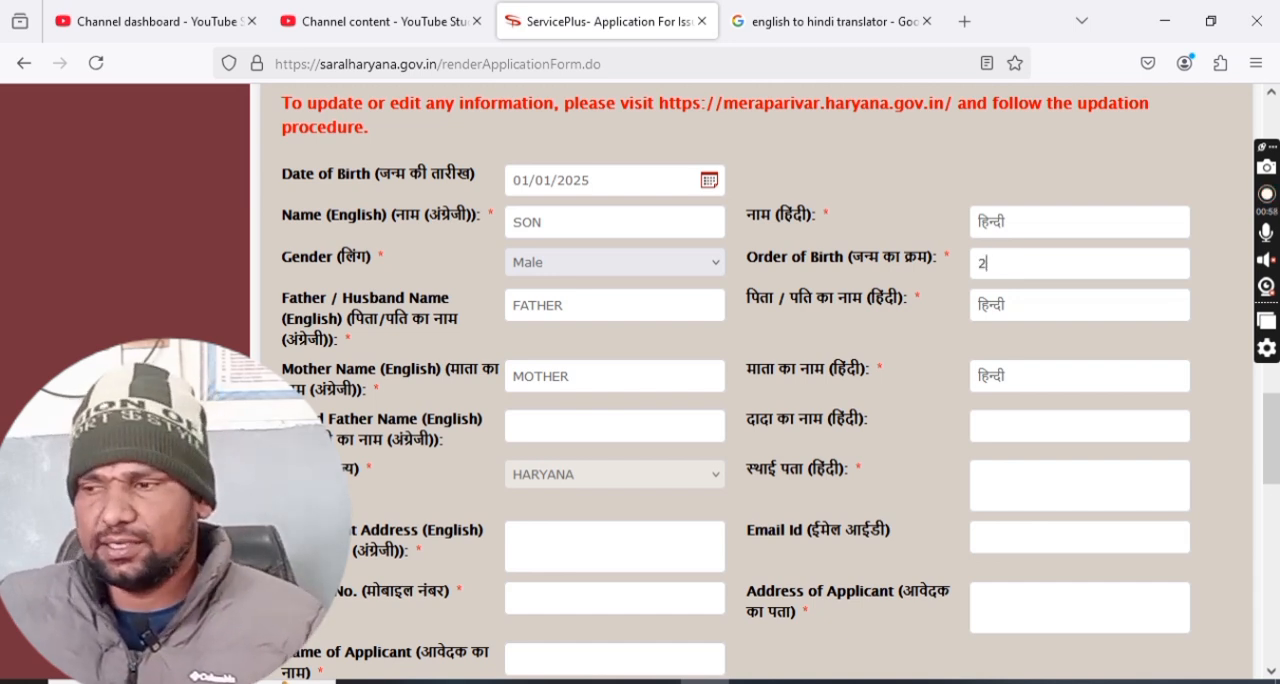
Enter the family's village and district as the permanent address in English.
scroll(990, 262, down, 1)
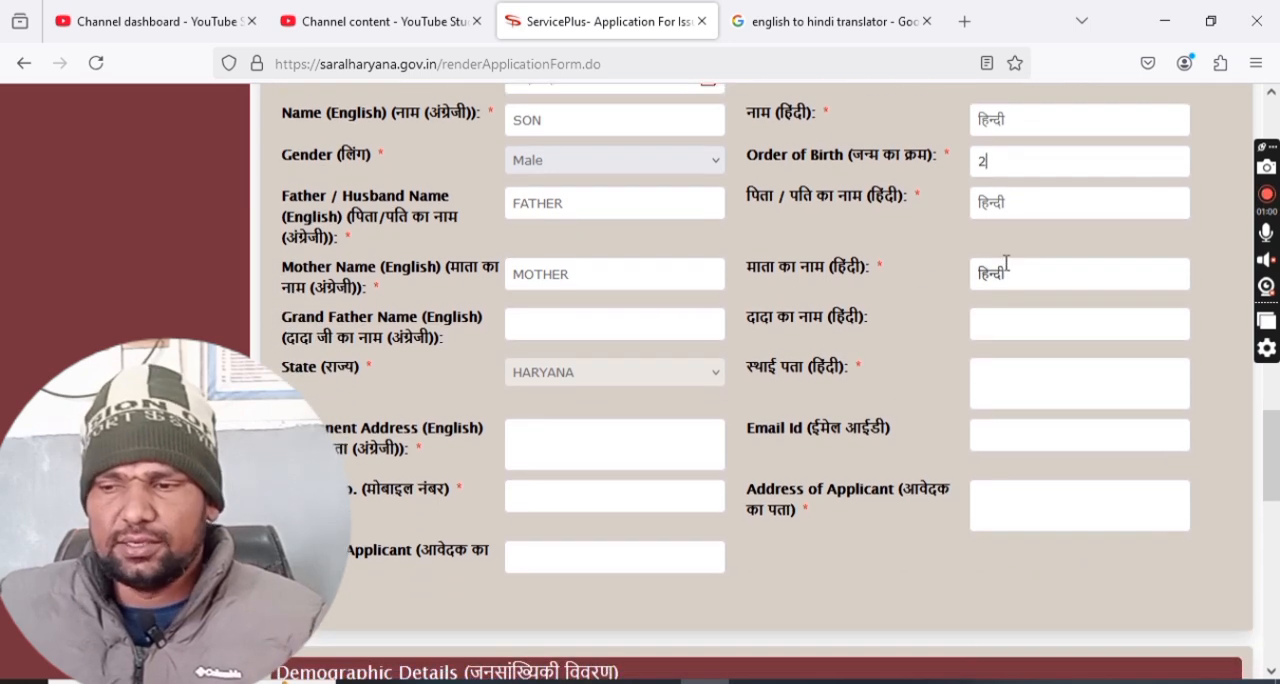
scroll(600, 341, down, 1)
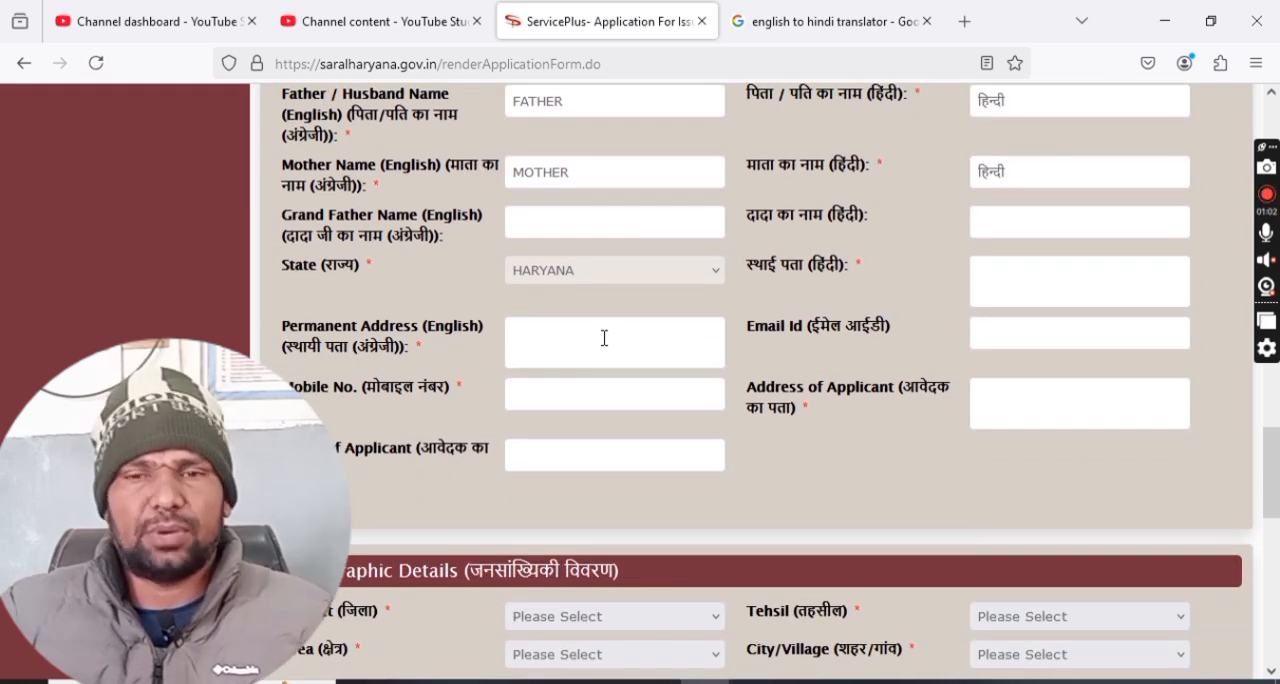
click(604, 338)
text(VILLAGE SANJARWAS )
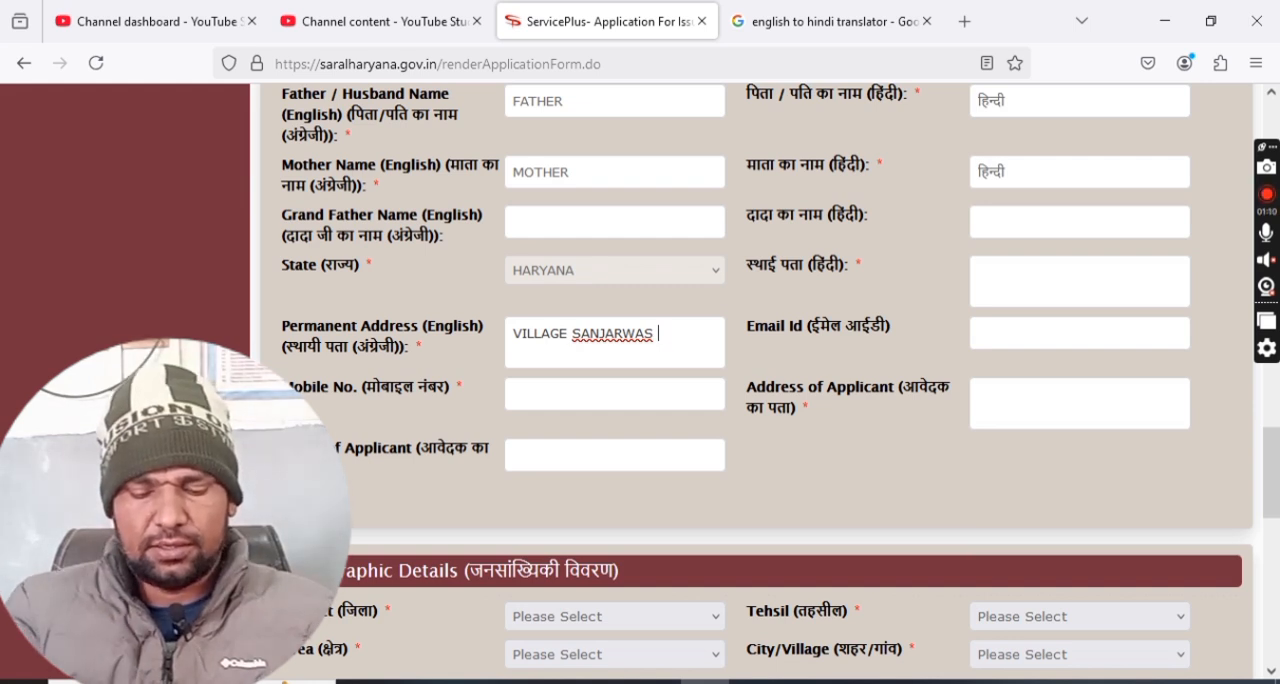
text(DISTRICT)
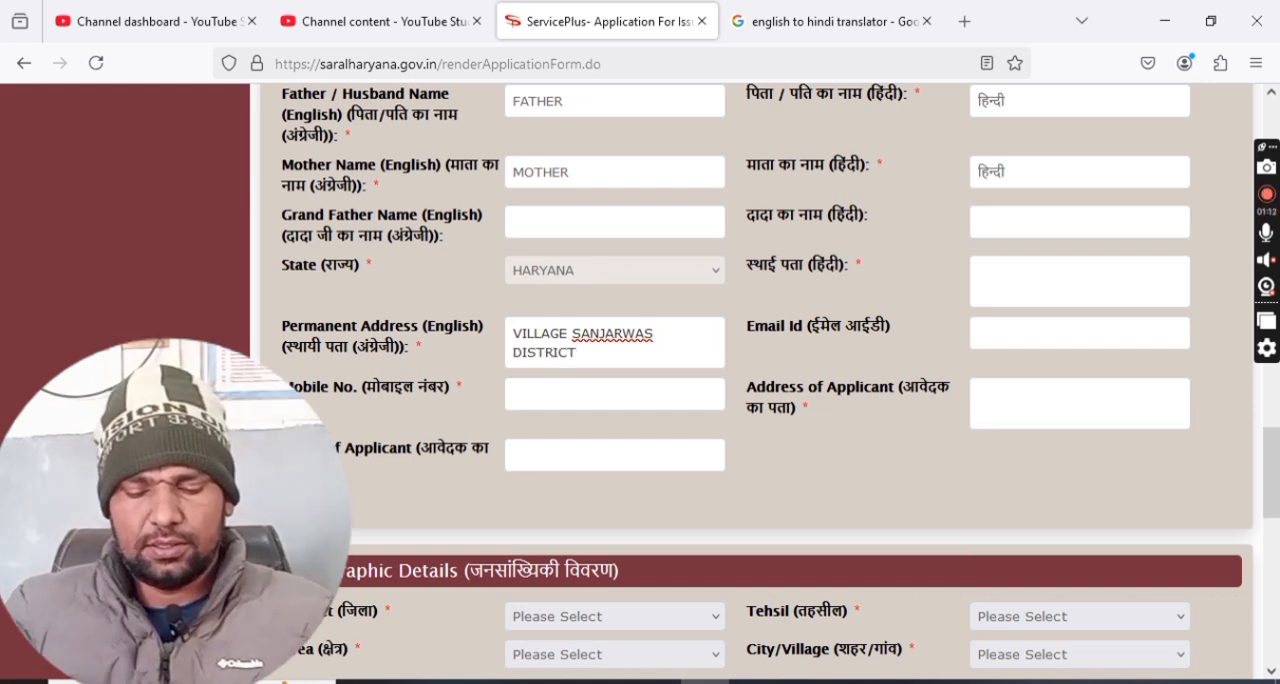
text( CHARKG)
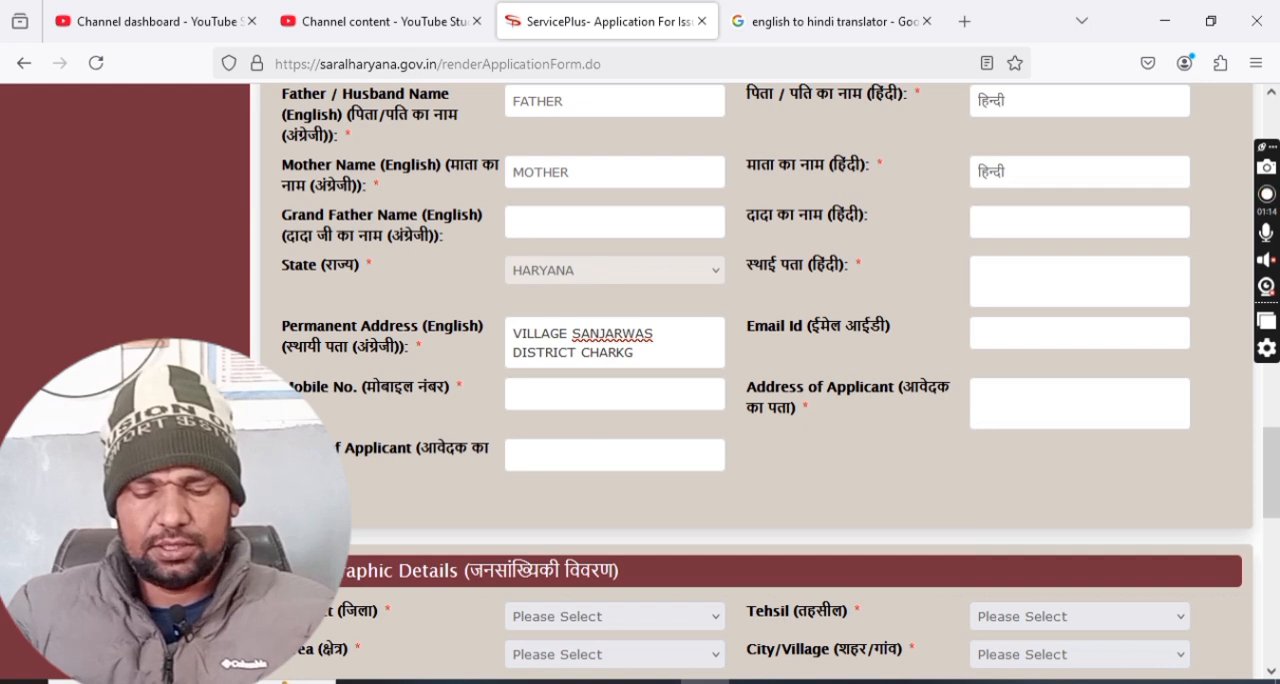
key(BackSpace)
text(HI DADRI)
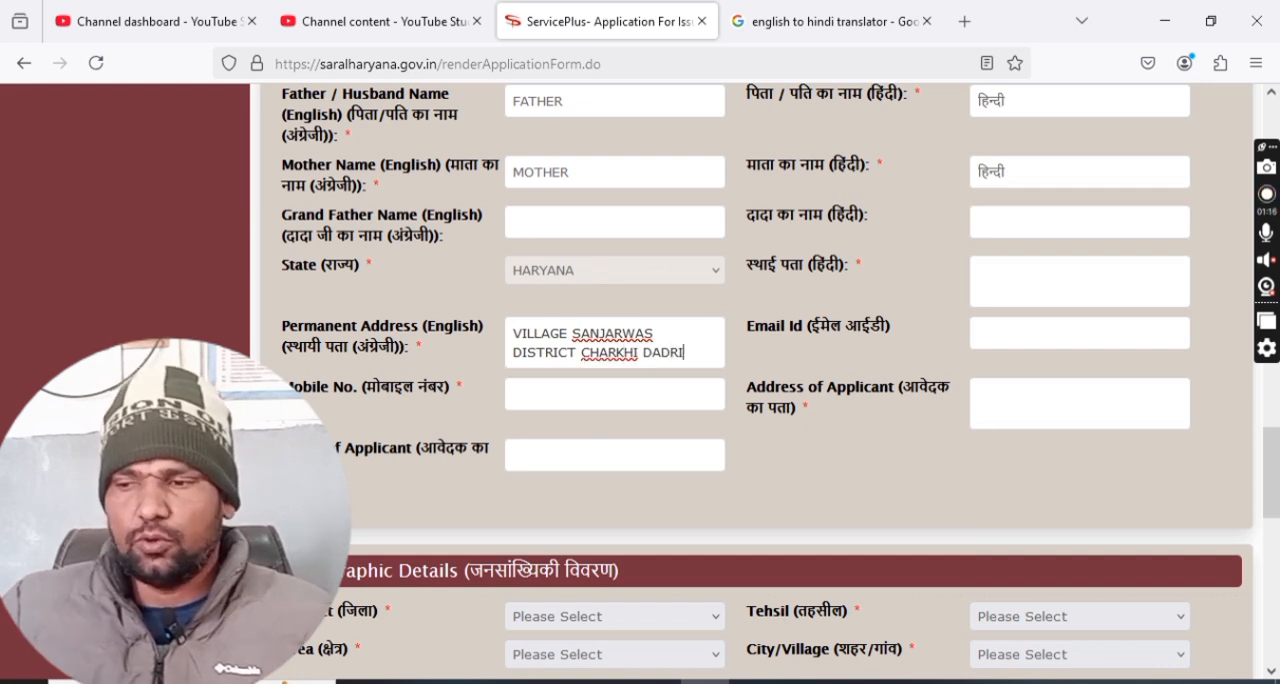
Translate the English permanent address into Hindi with the Google translator and select the translated address.
triple_click(607, 333)
key(ctrl+c)
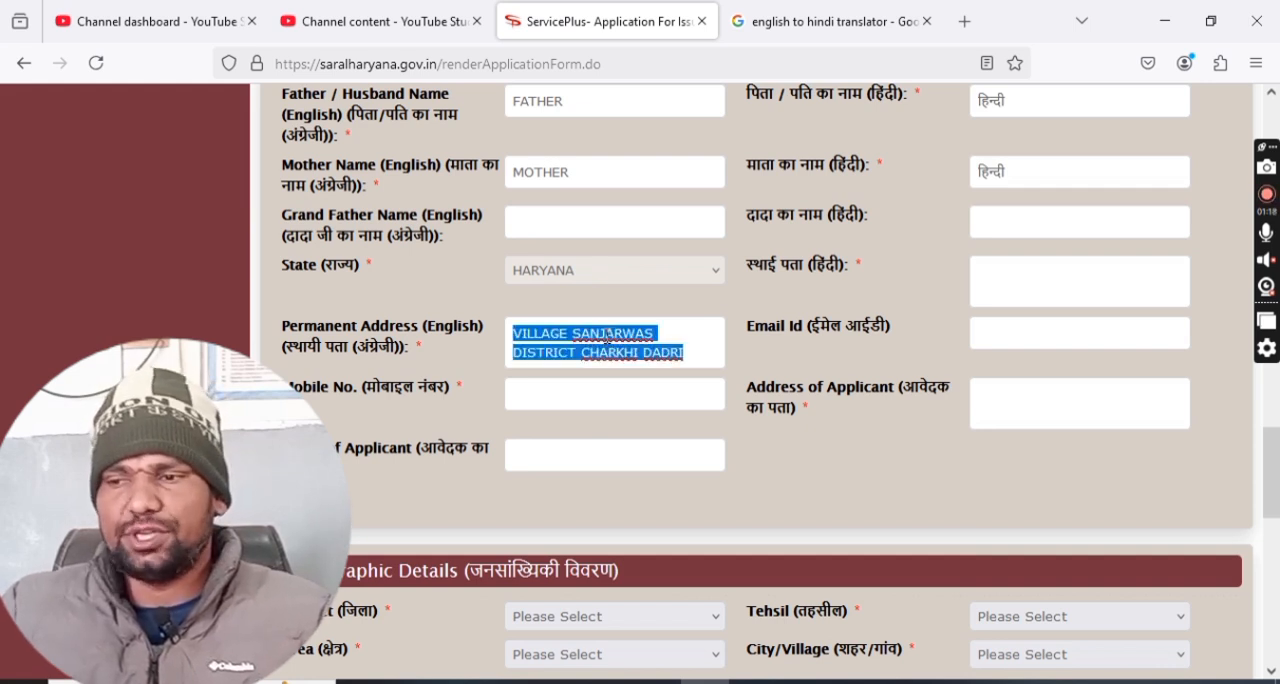
click(818, 30)
double_click(226, 333)
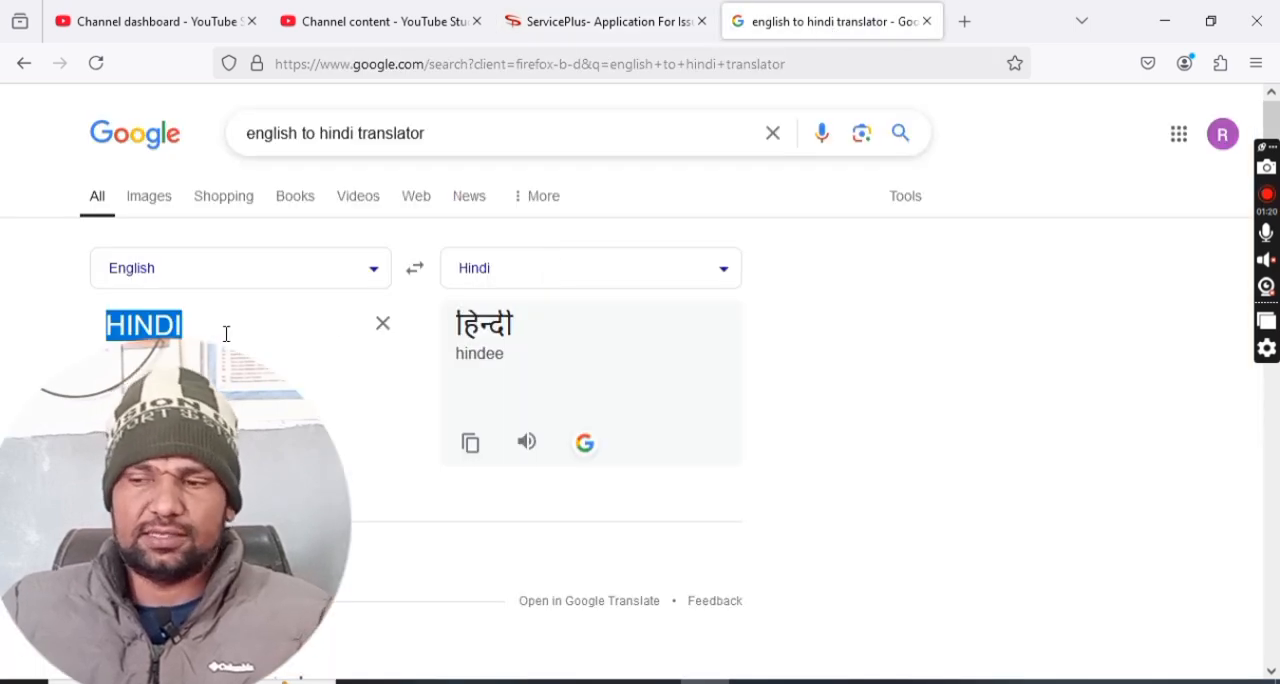
key(ctrl+v)
triple_click(510, 355)
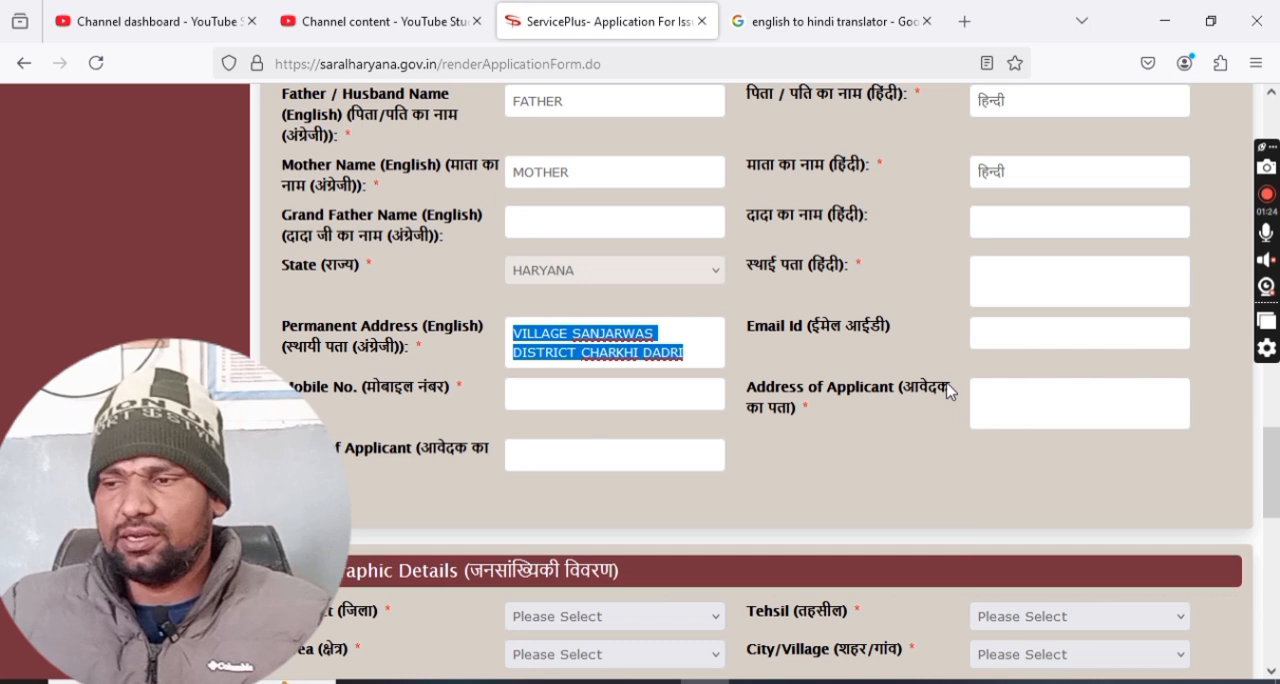
Fill the Hindi permanent address with the copied translation and enter the mobile number.
click(620, 18)
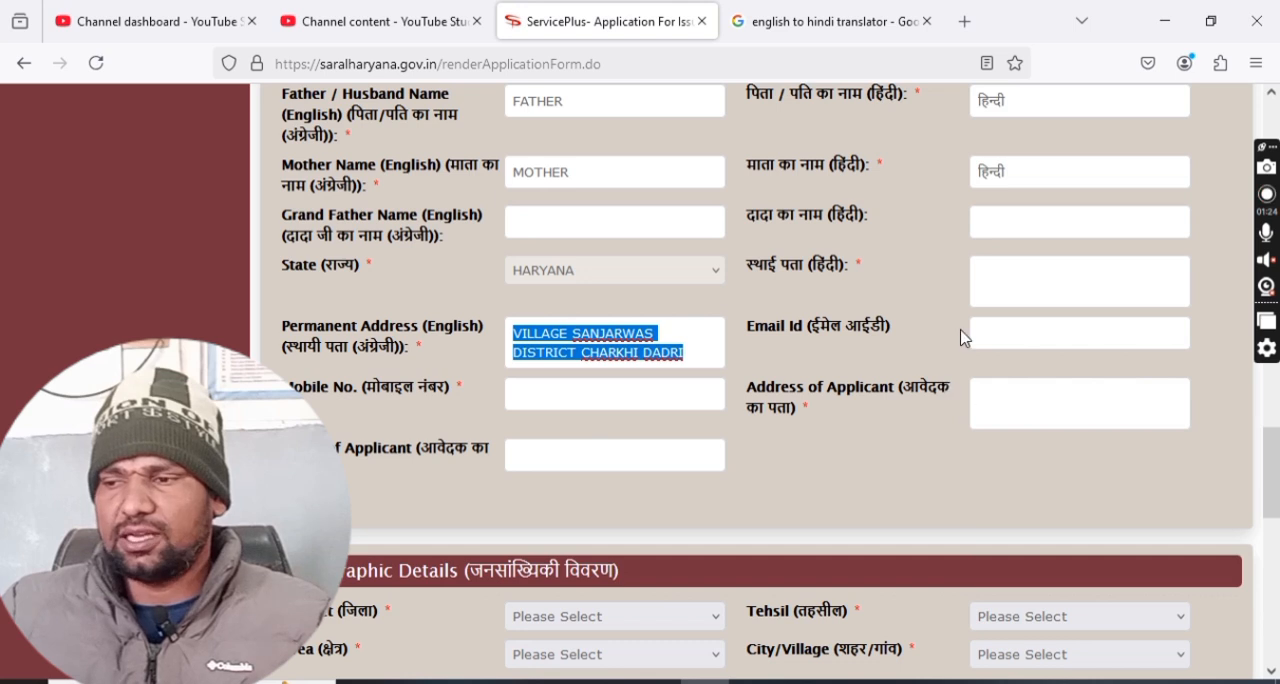
click(991, 266)
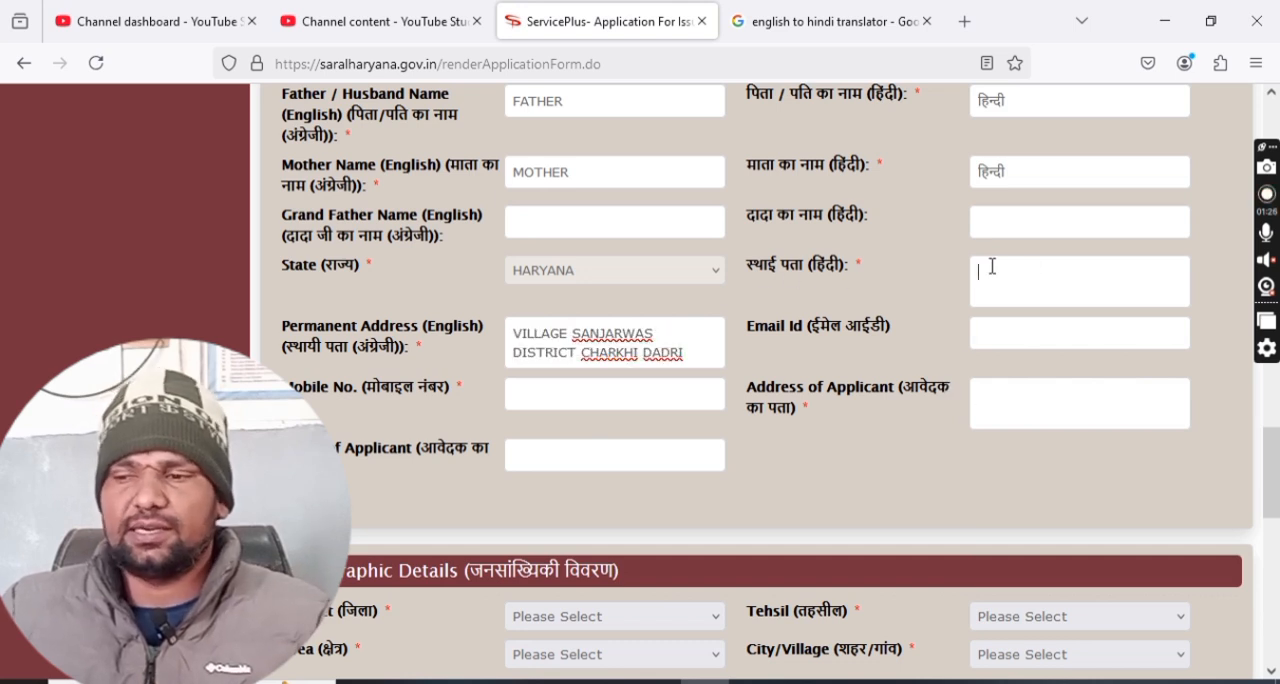
text(गांव सांजरवास जिला चरखी दादरी)
click(601, 401)
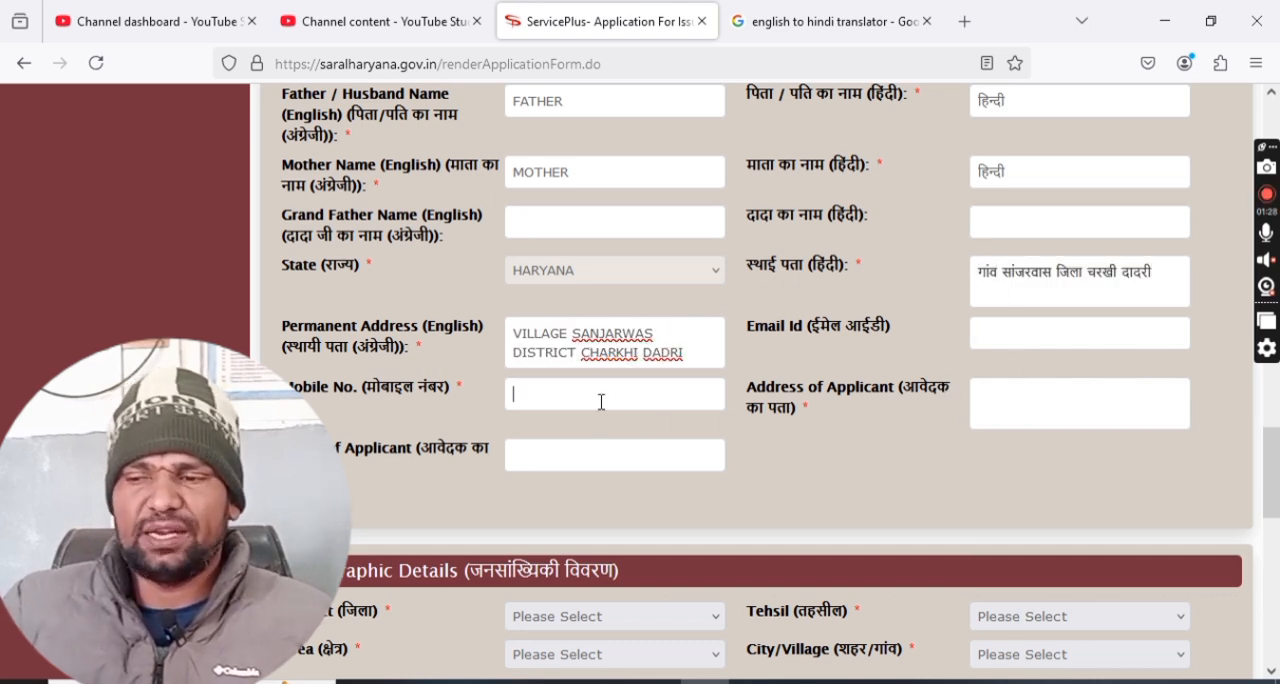
text(727)
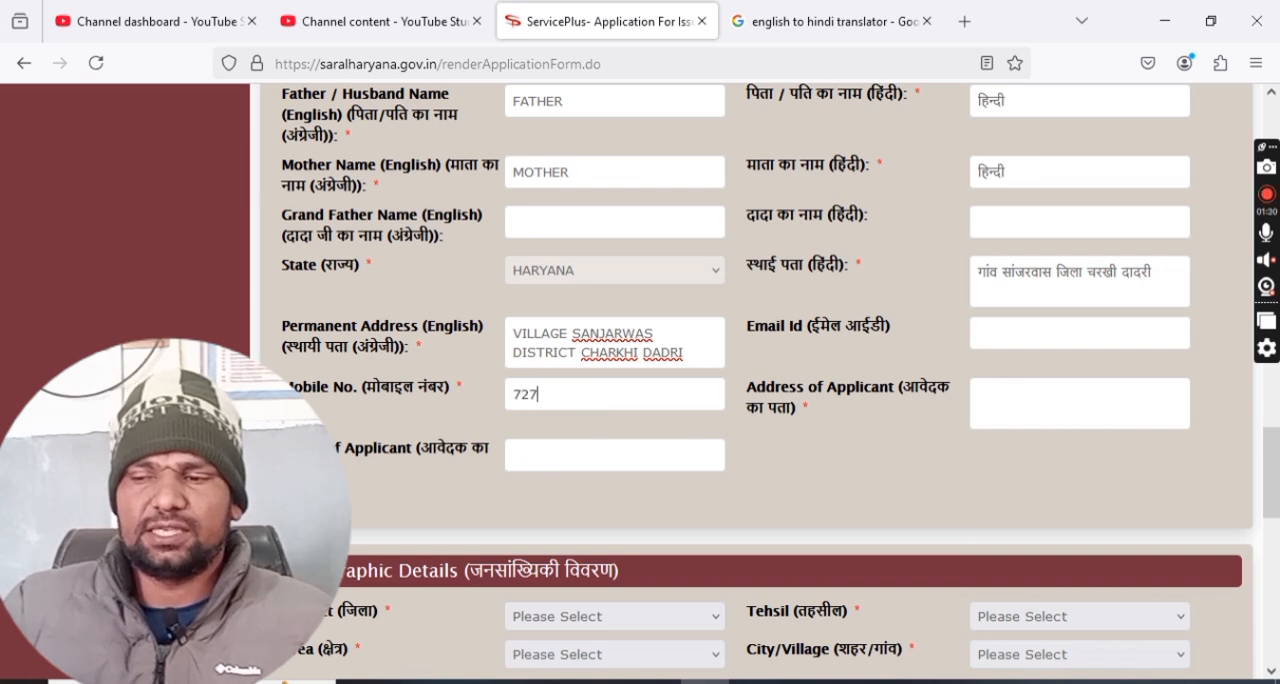
text(2727272)
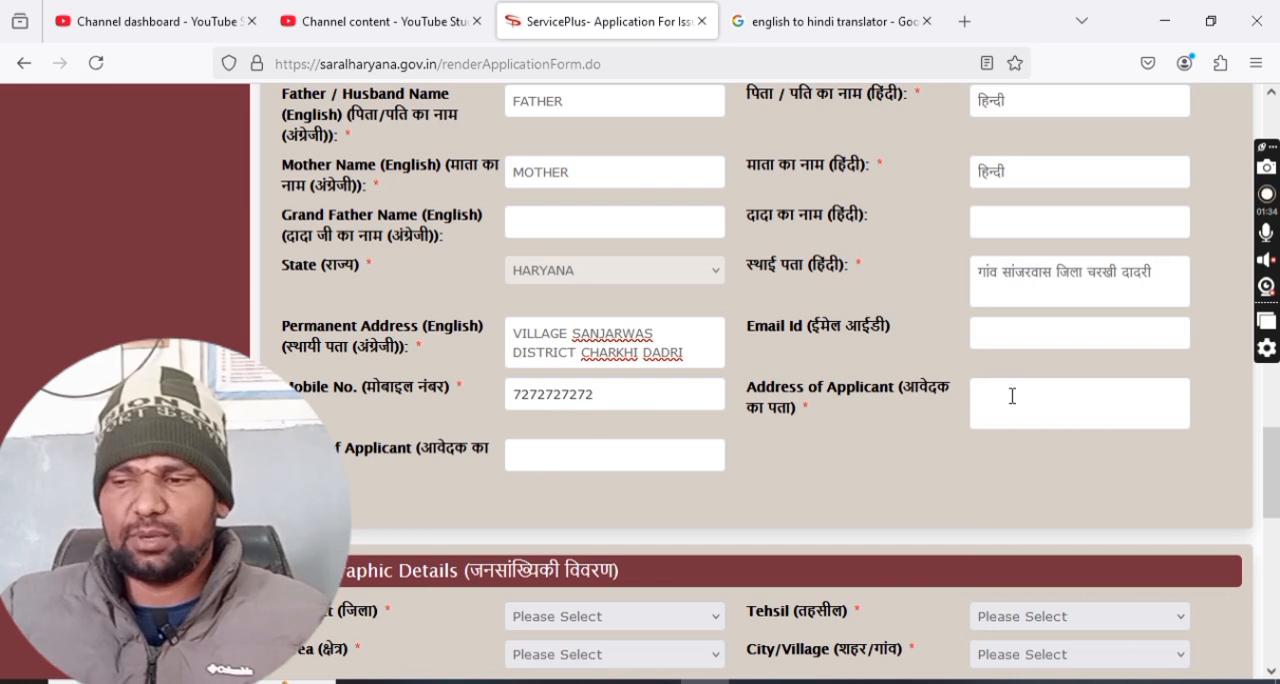
Copy the English permanent address into the Address of Applicant field and enter the applicant's name.
double_click(595, 335)
key(ctrl+a)
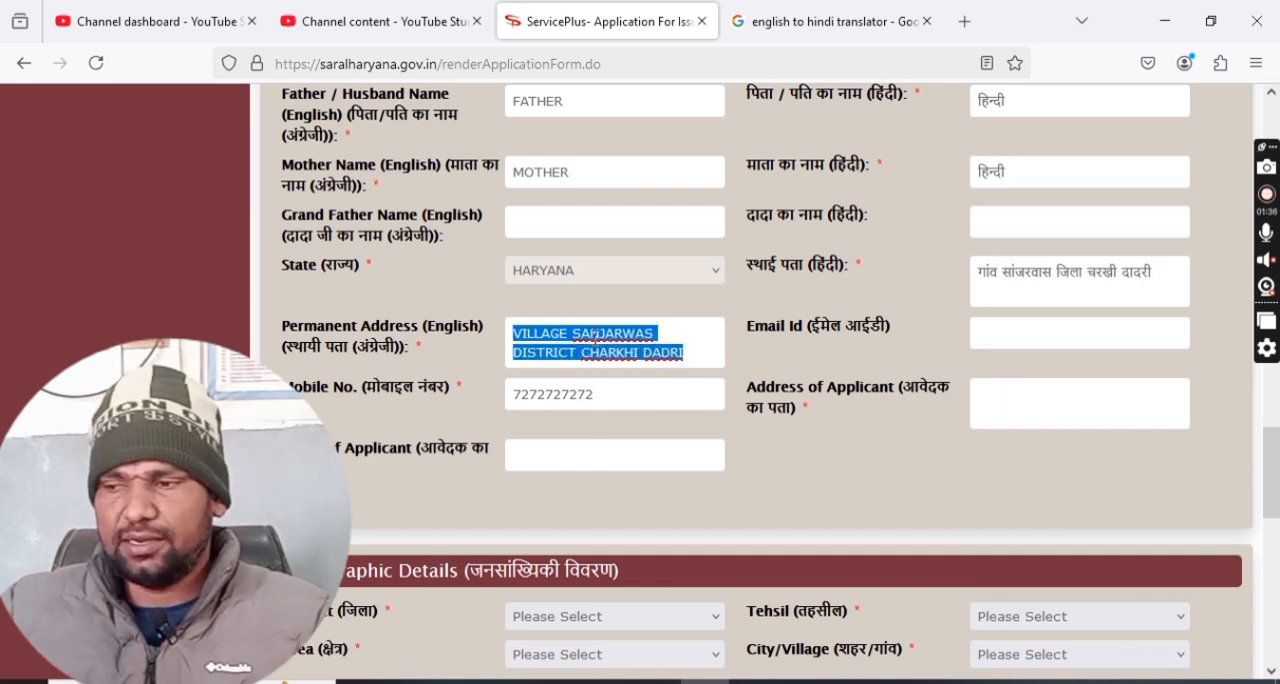
key(ctrl+c)
click(997, 397)
key(ctrl+v)
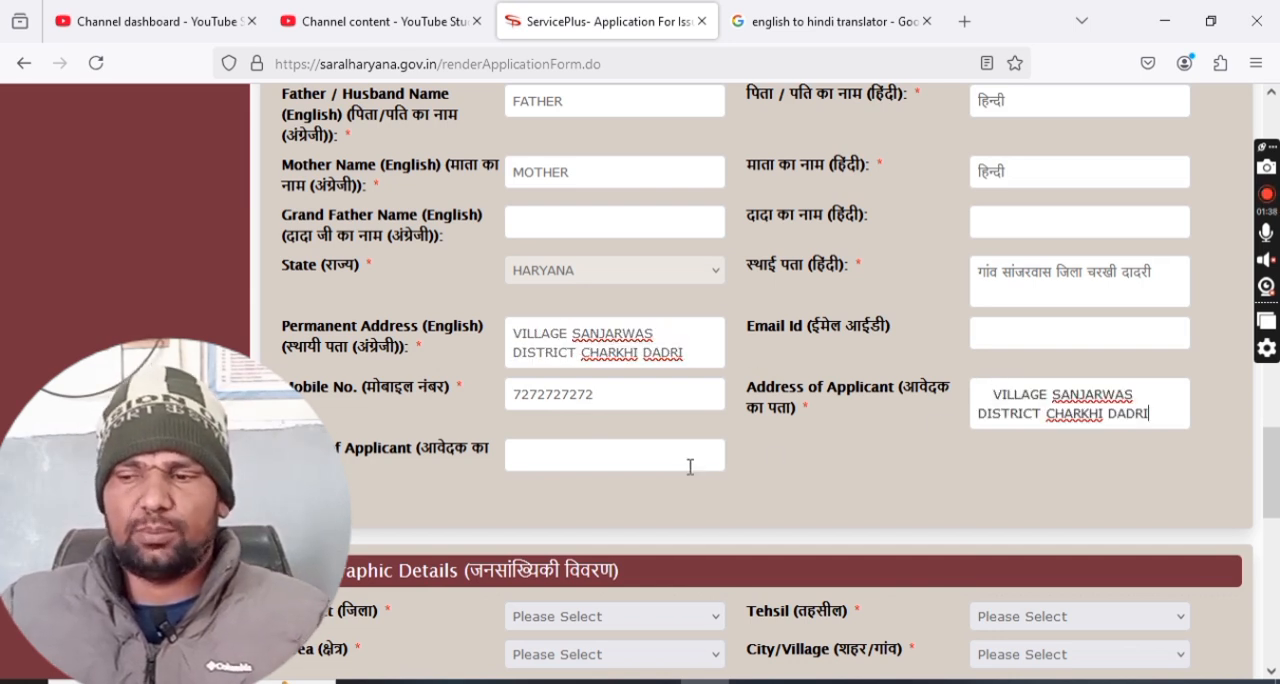
scroll(650, 450, down, 2)
click(587, 353)
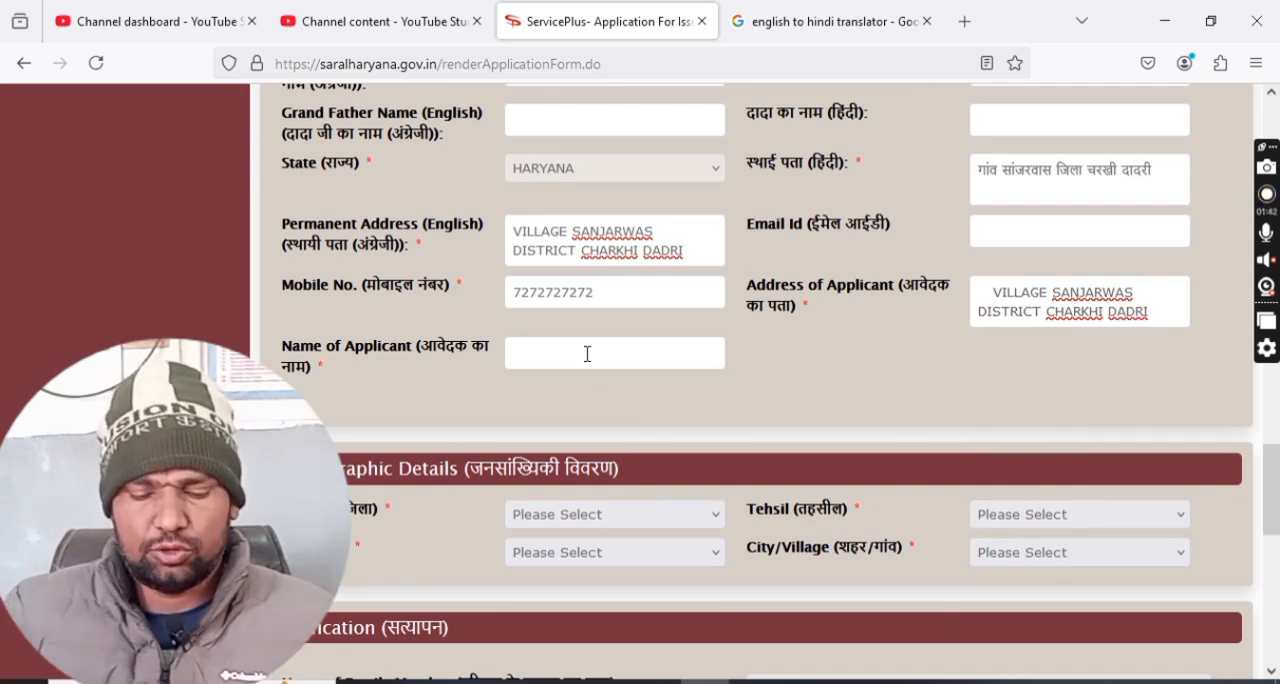
text(RAV)
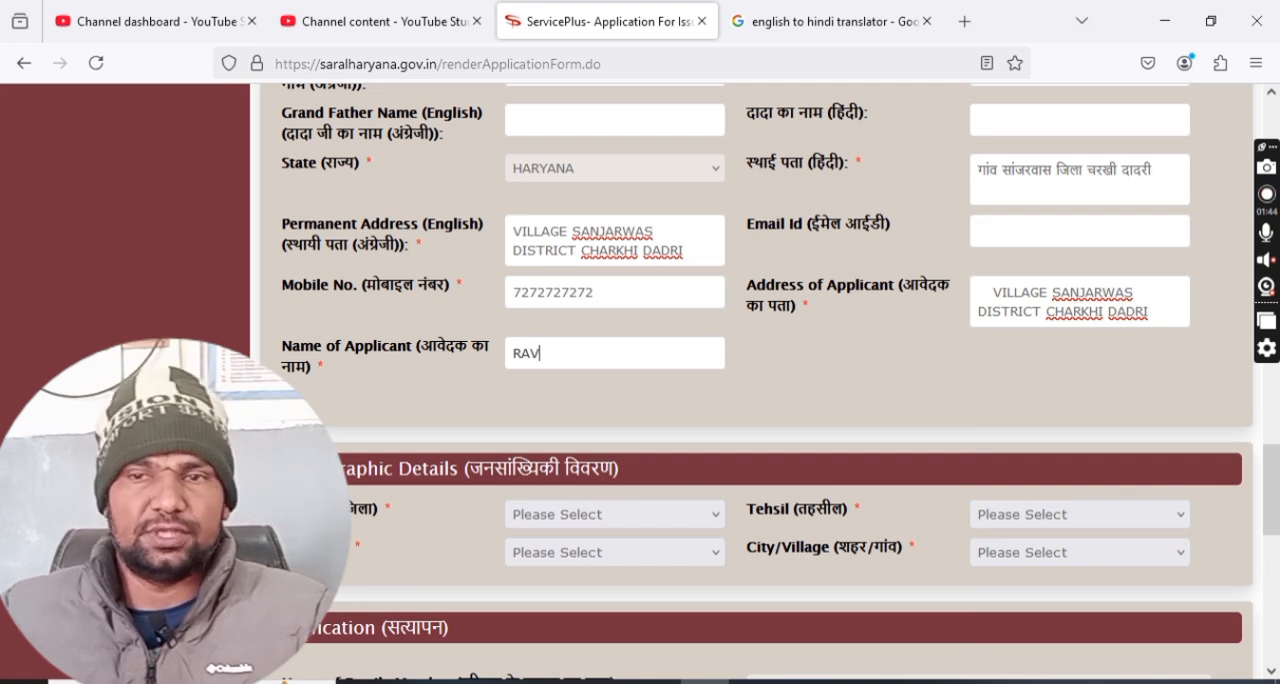
text(INDER)
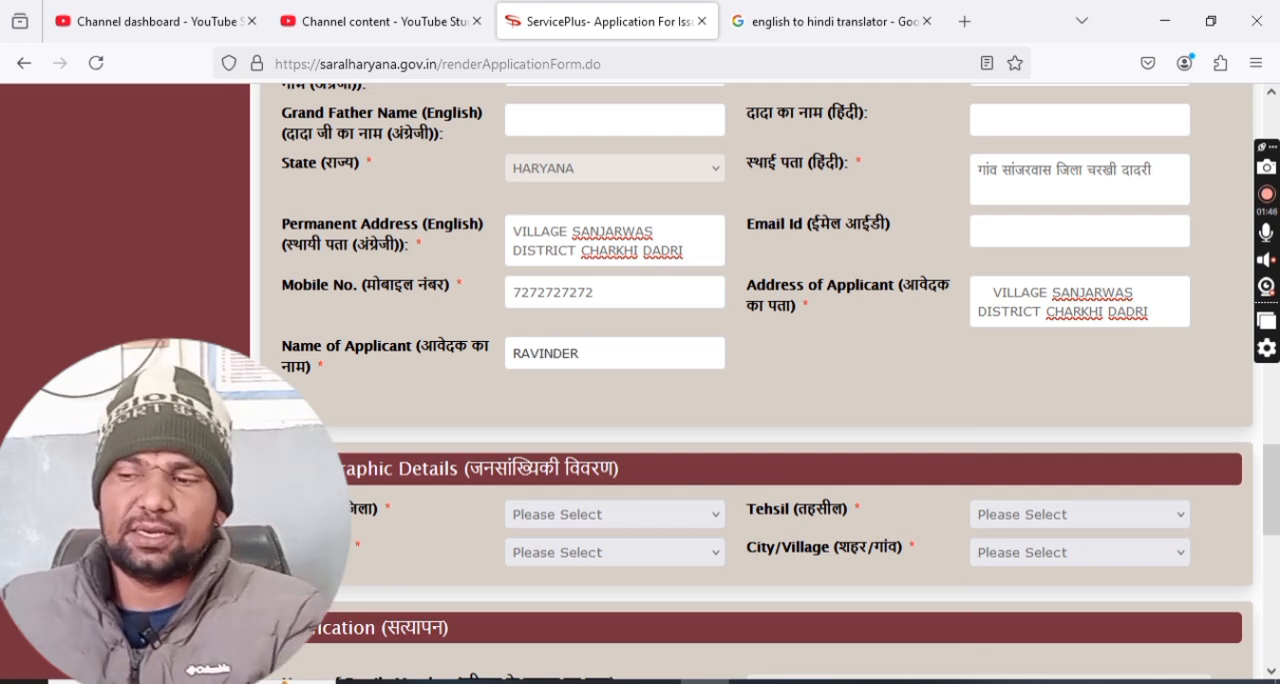
Set the demographic details to district CHARKI DADRI, tehsil Bondkalan ST, area Rural and the family's village.
scroll(640, 366, down, 2)
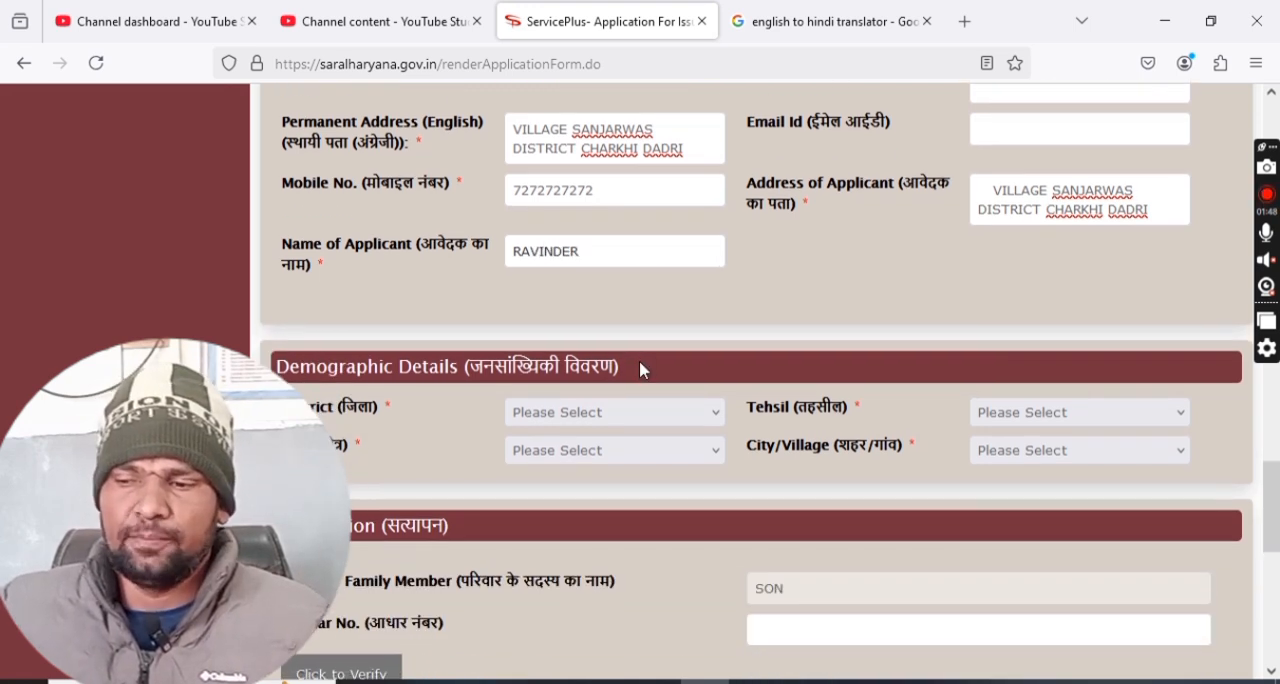
click(620, 412)
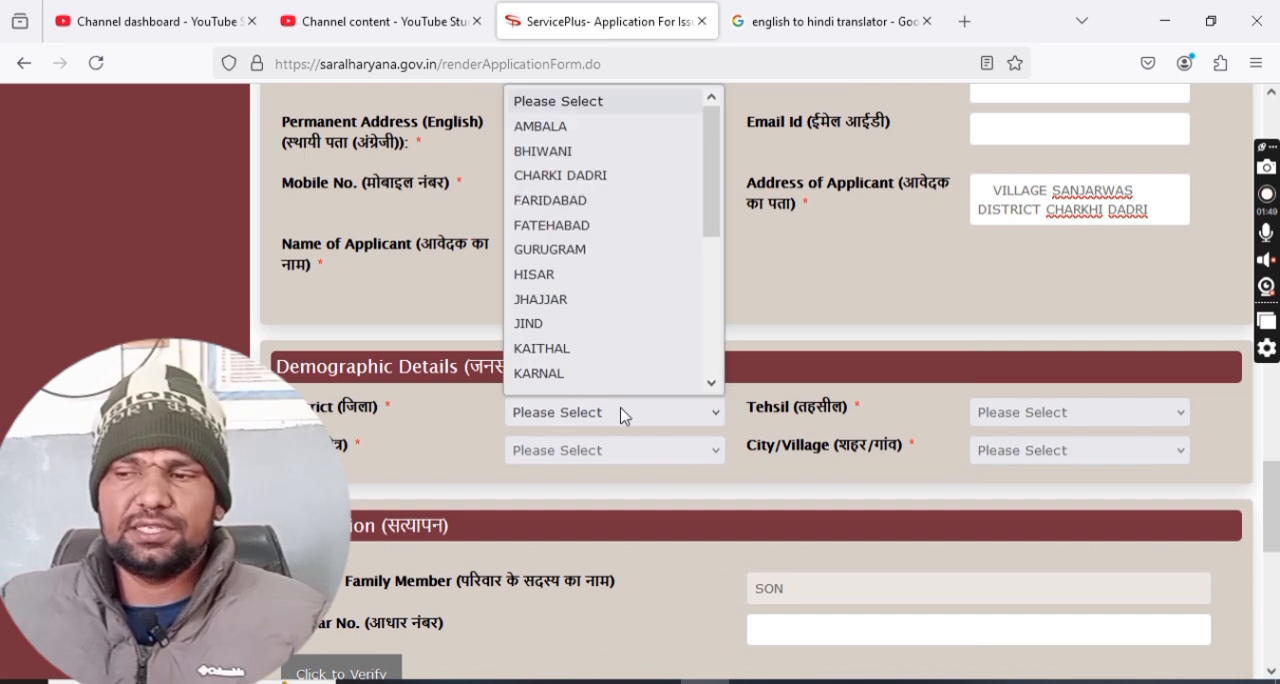
click(606, 176)
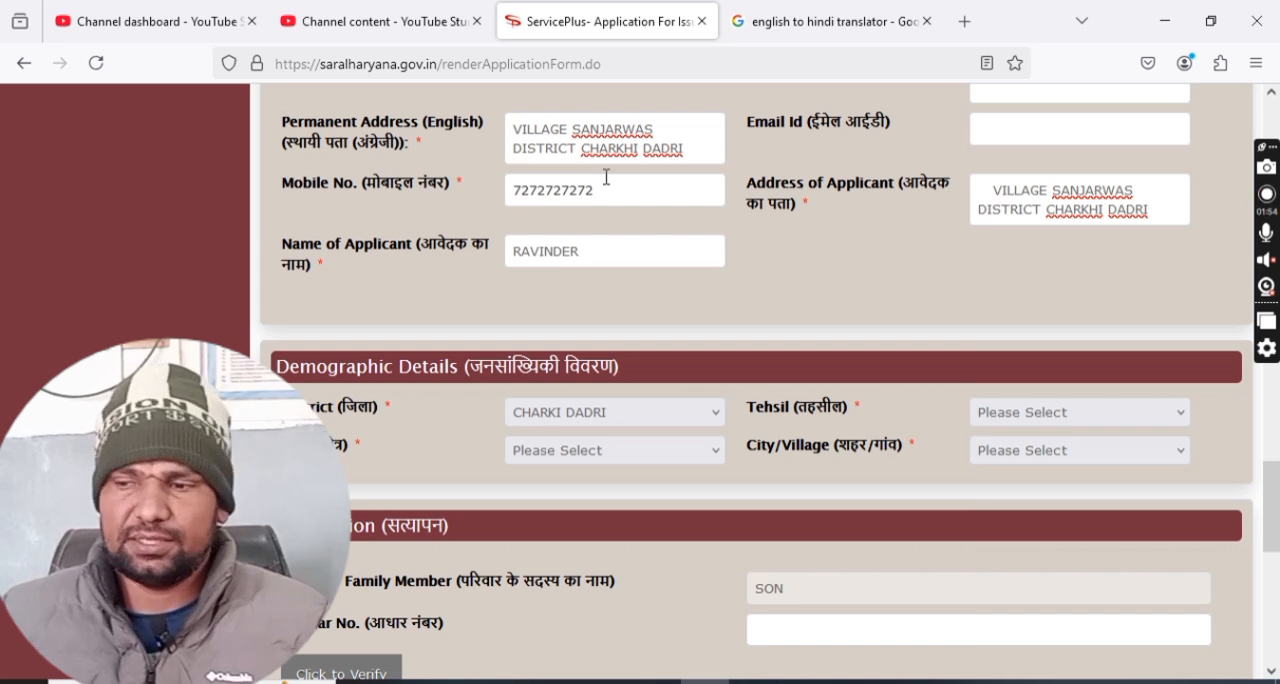
click(1032, 419)
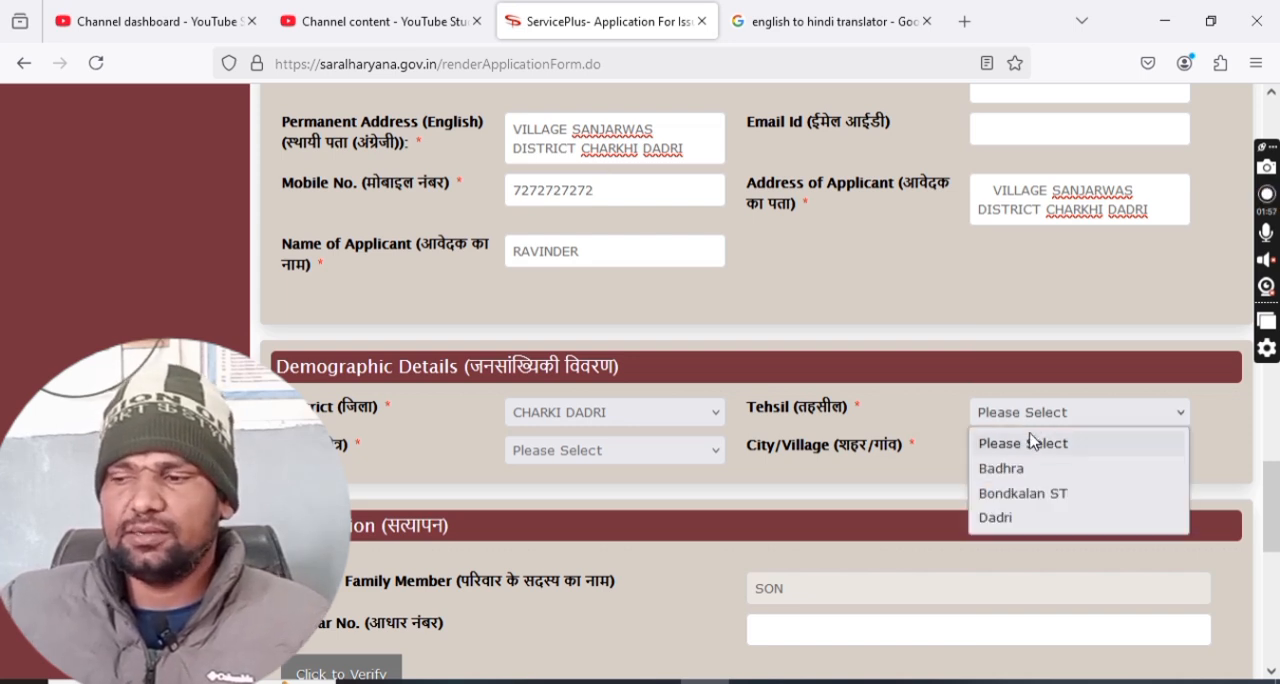
click(1030, 493)
click(545, 460)
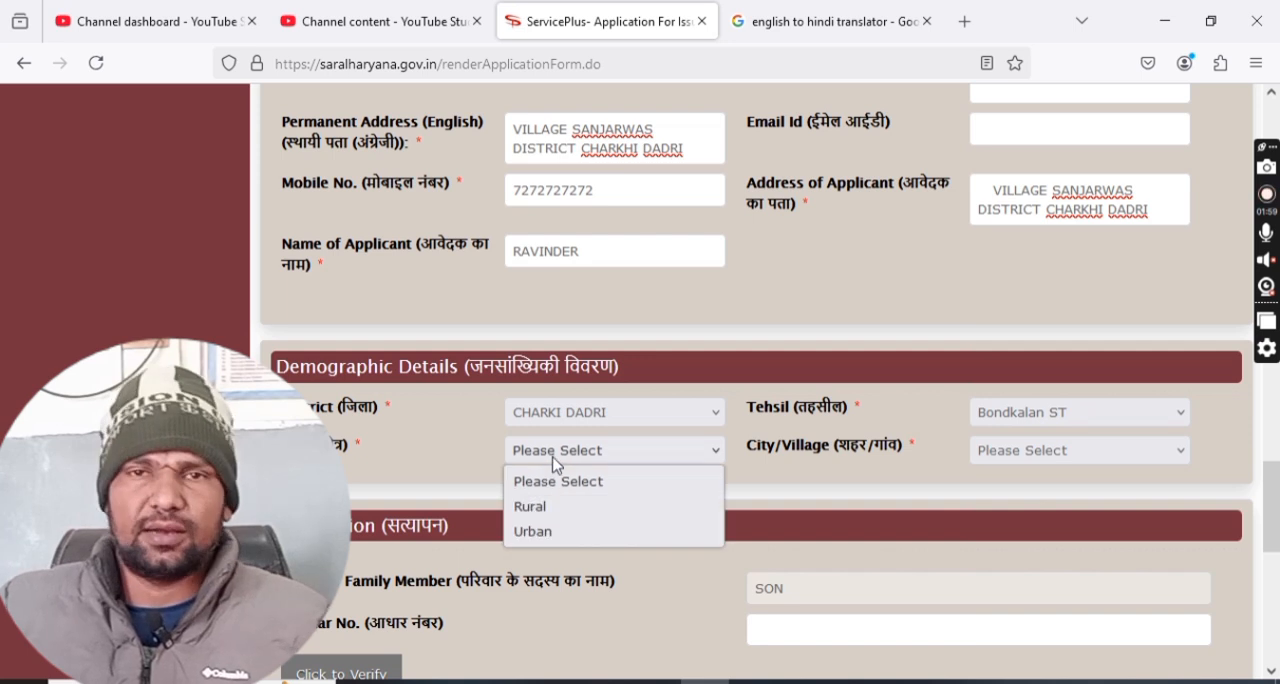
click(549, 514)
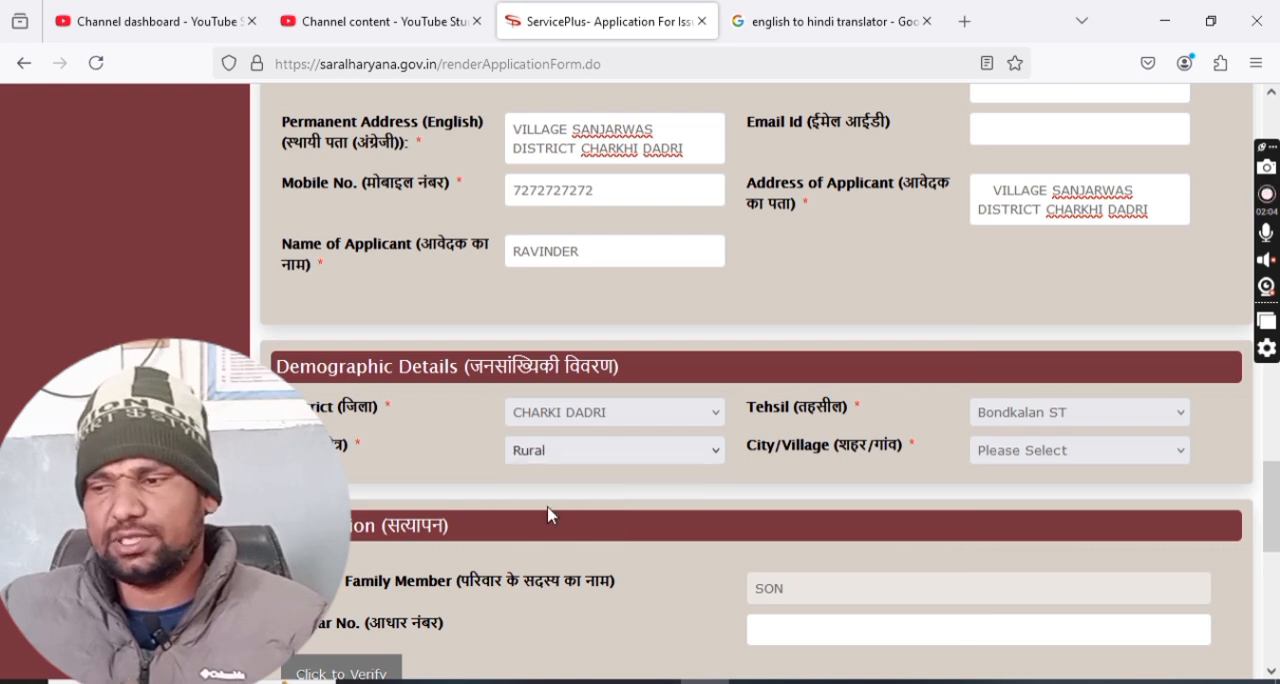
click(1000, 449)
scroll(1040, 280, down, 3)
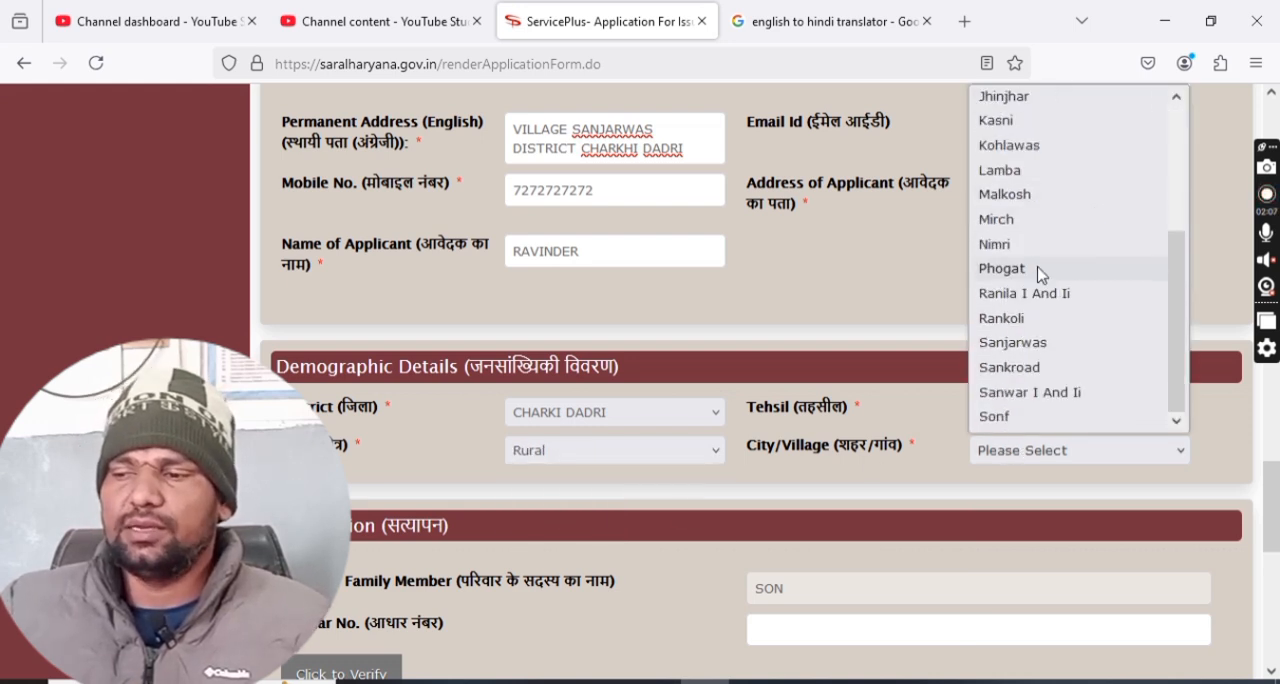
click(1045, 343)
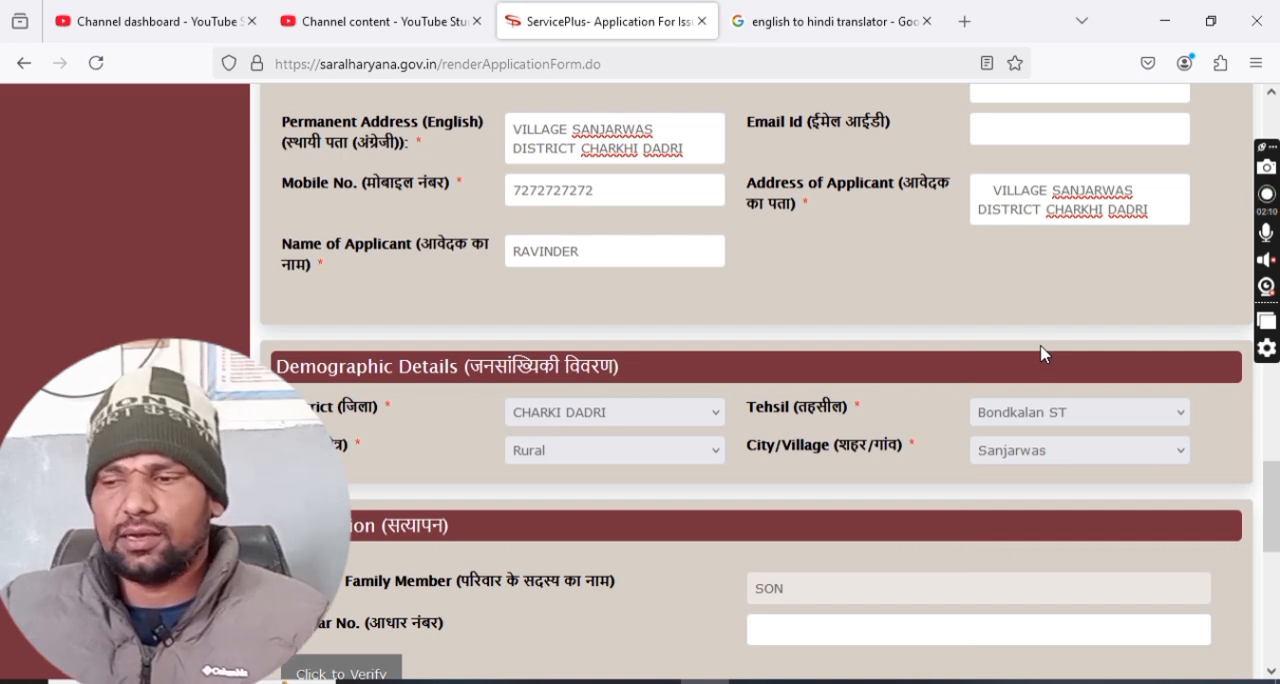
click(718, 455)
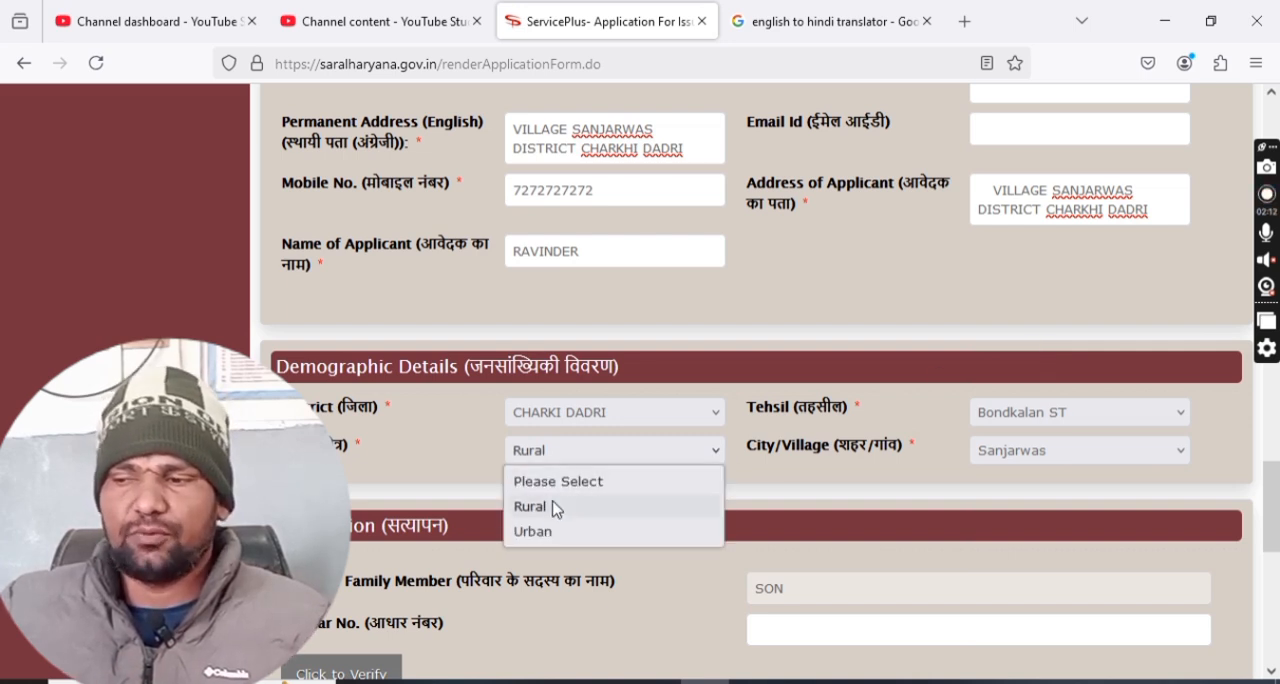
click(1028, 452)
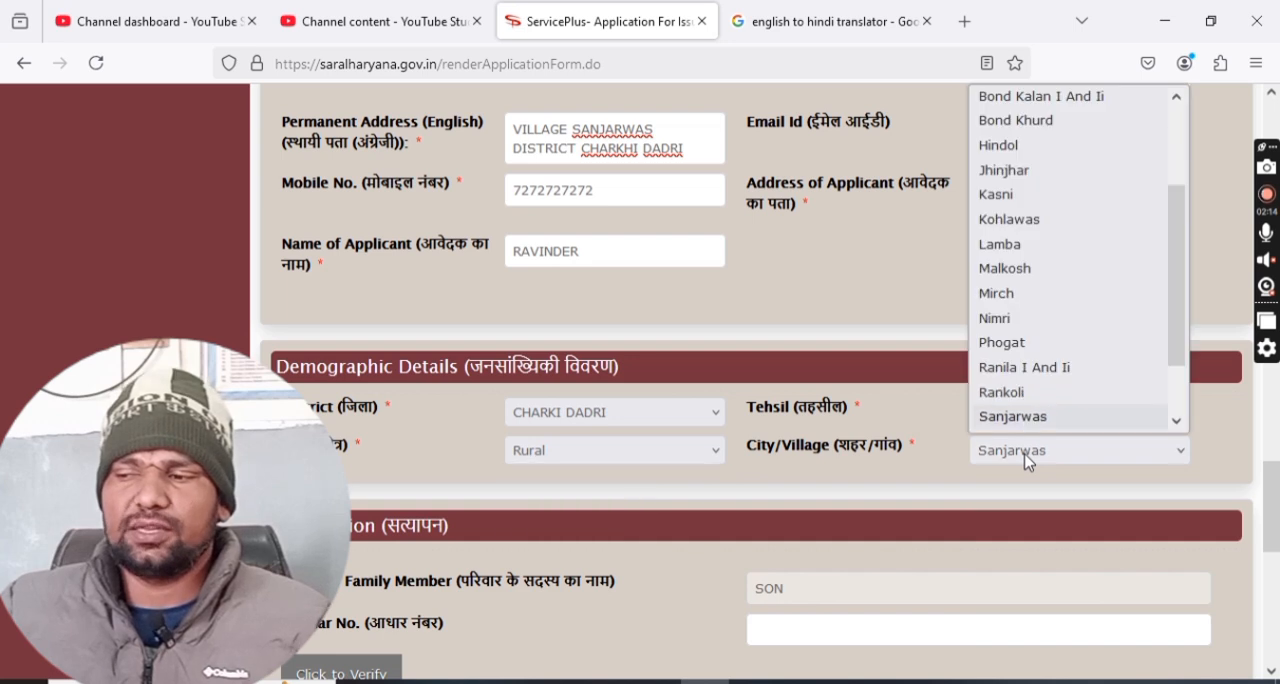
click(1028, 458)
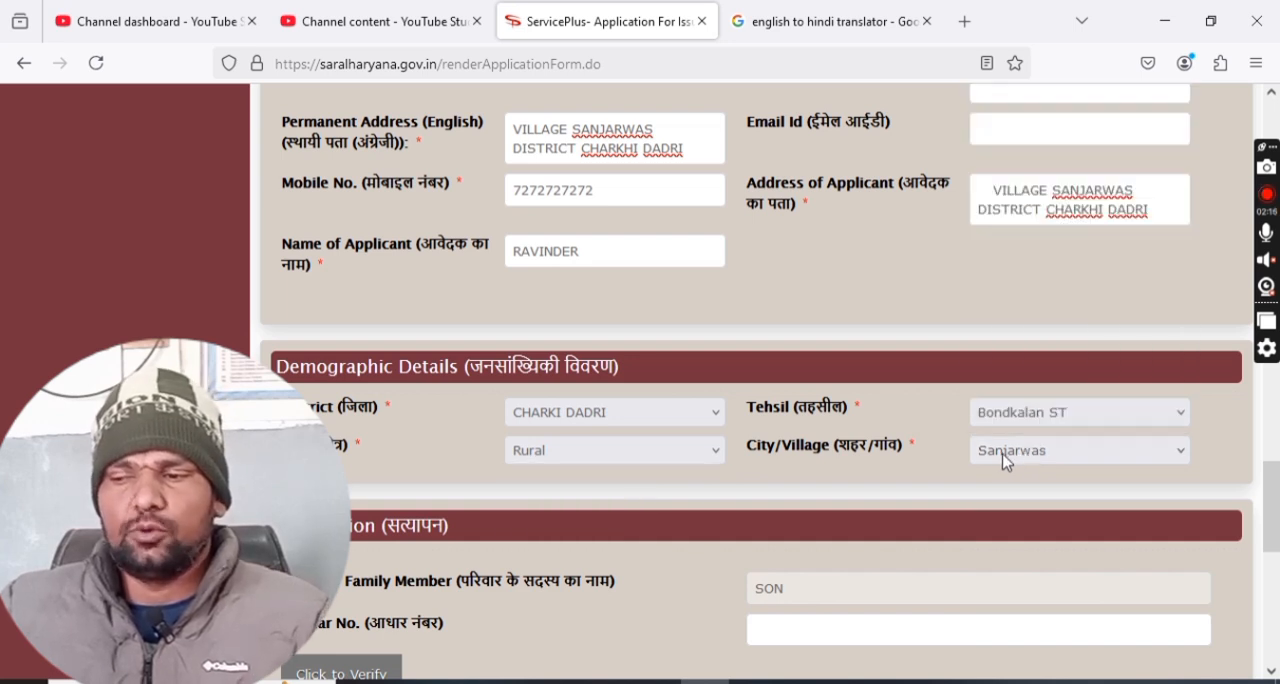
scroll(1000, 457, down, 3)
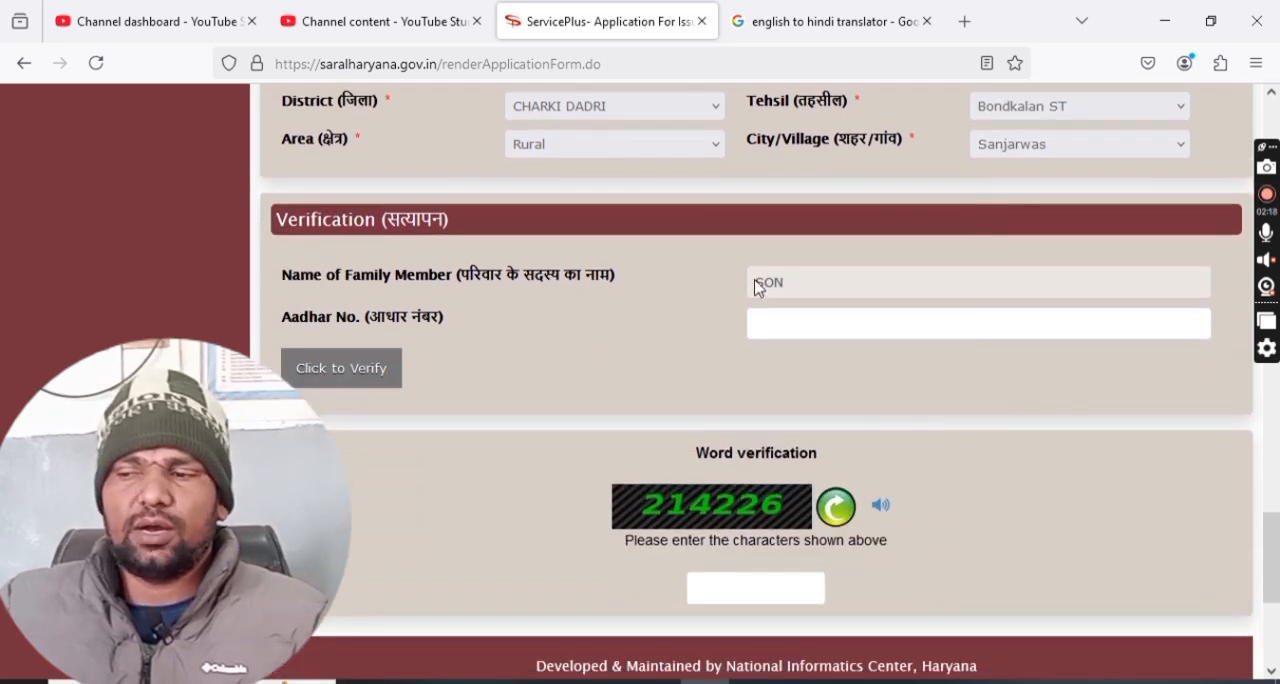
drag(797, 283, 752, 285)
click(815, 330)
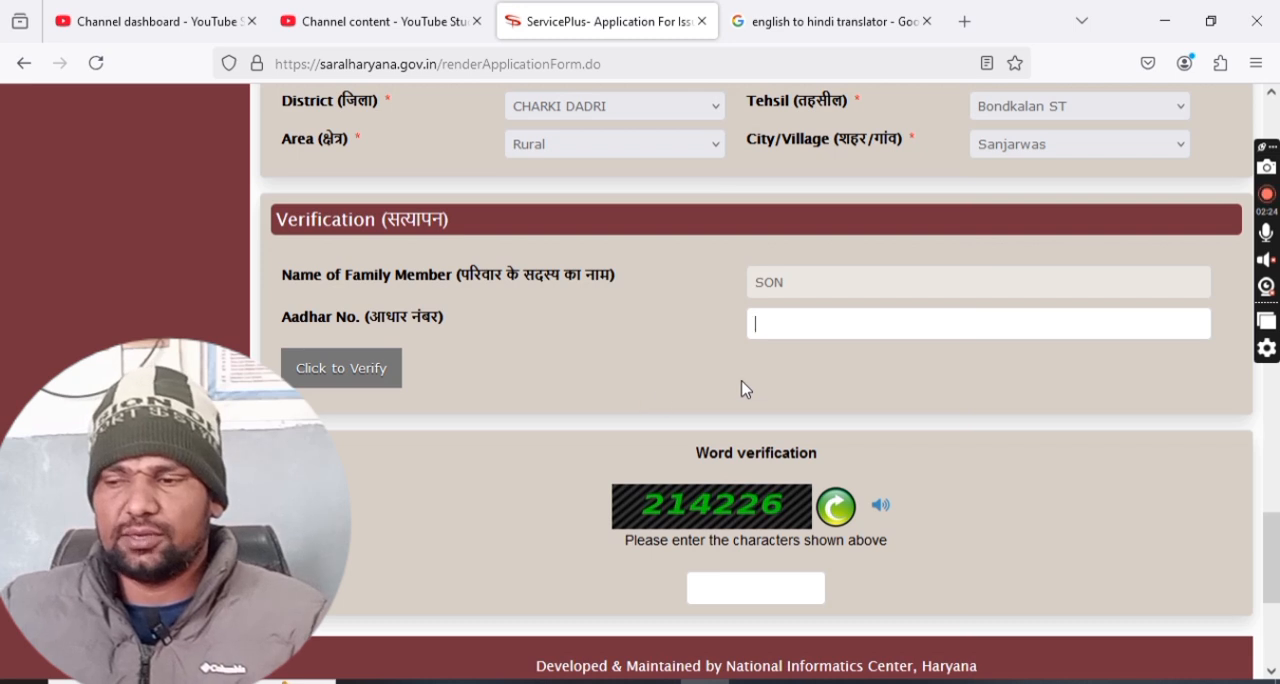
Enter the word verification code and submit the application form.
scroll(744, 392, down, 1)
text(2)
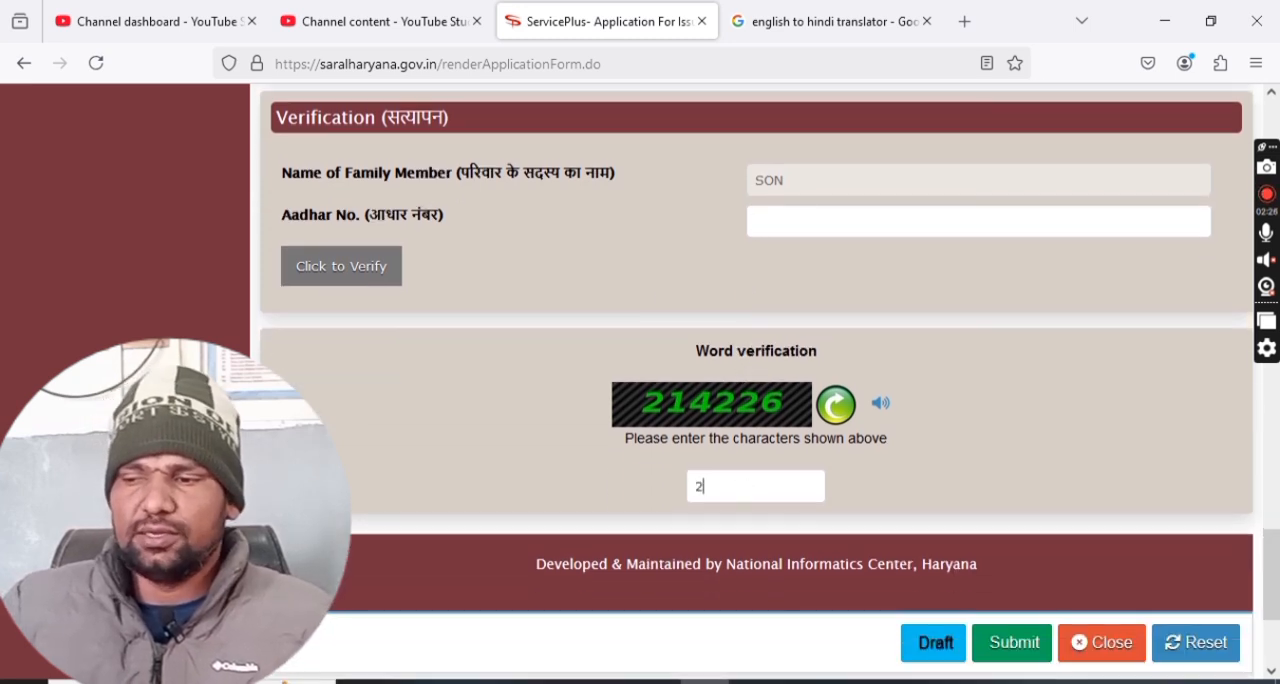
text(14226)
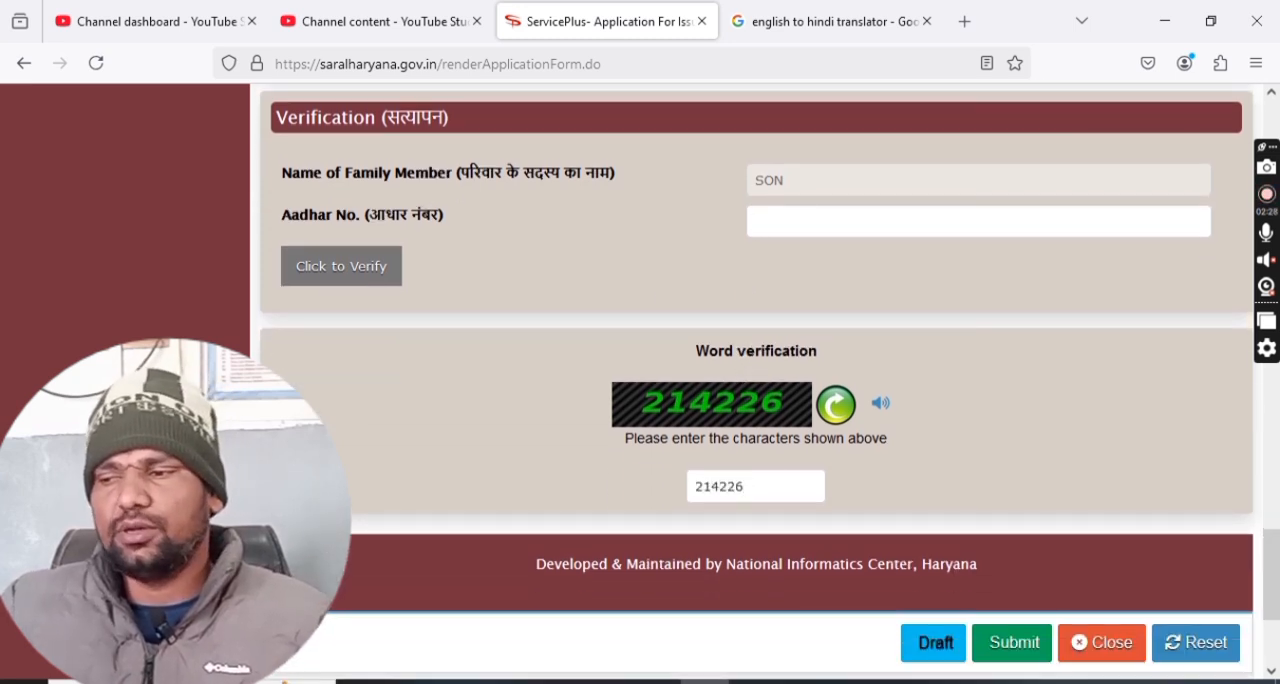
scroll(1103, 451, down, 2)
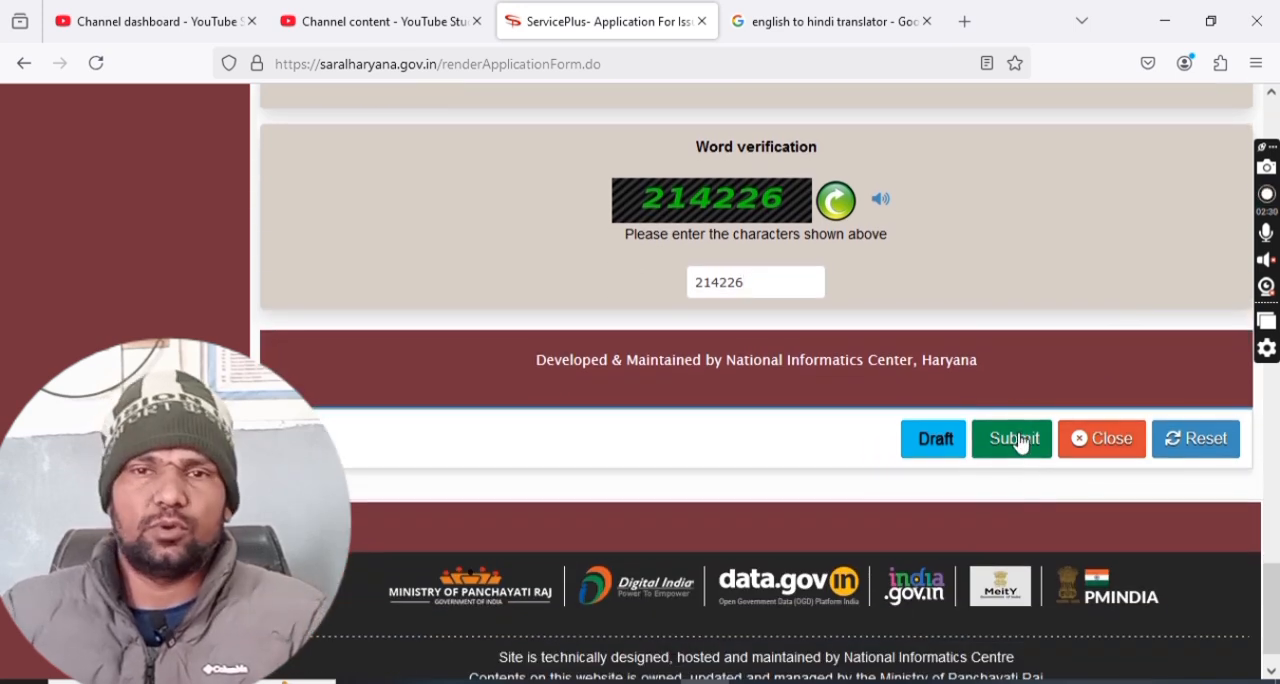
click(1018, 441)
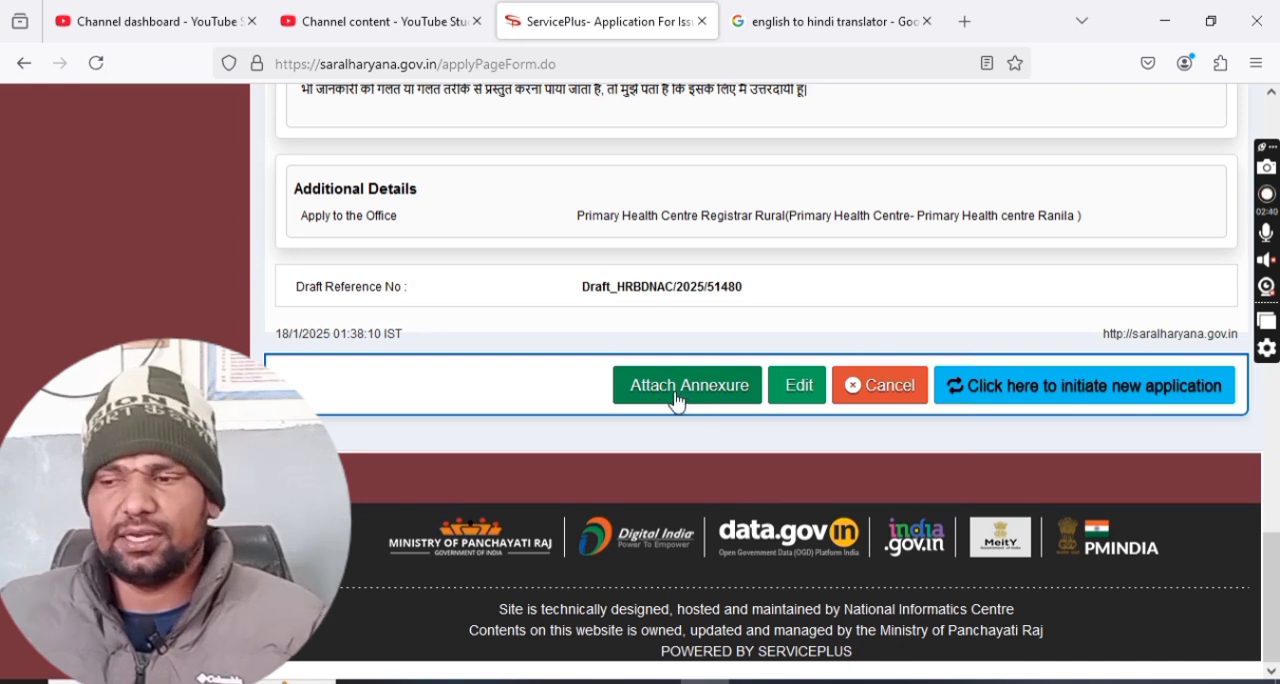
Attach BORTHER PPP.pdf as the Id Proof enclosure with document type Any Other, and save the annexure.
click(677, 398)
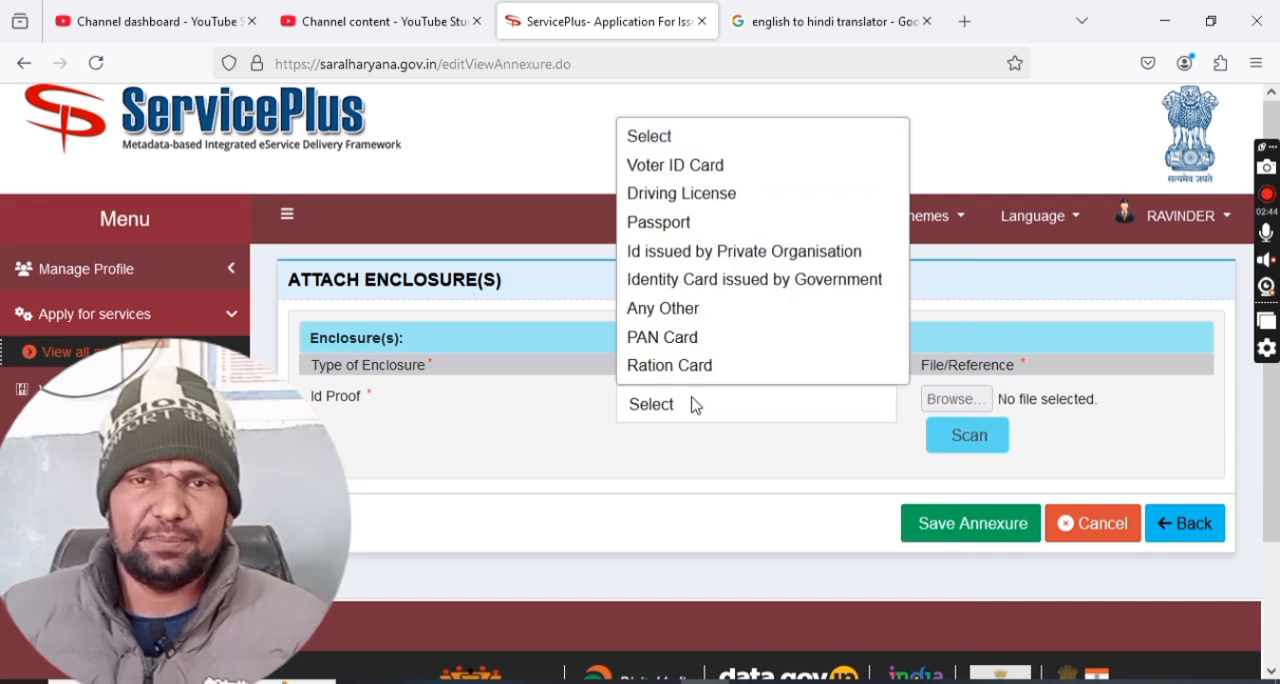
click(693, 404)
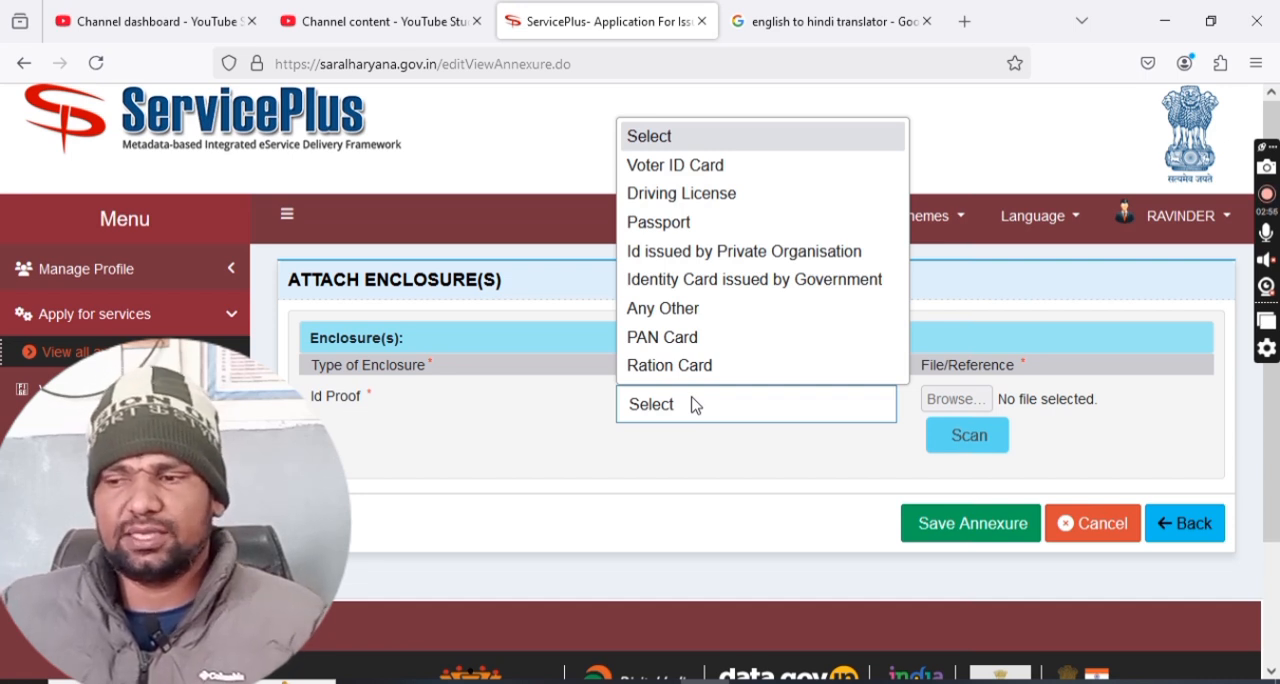
click(661, 309)
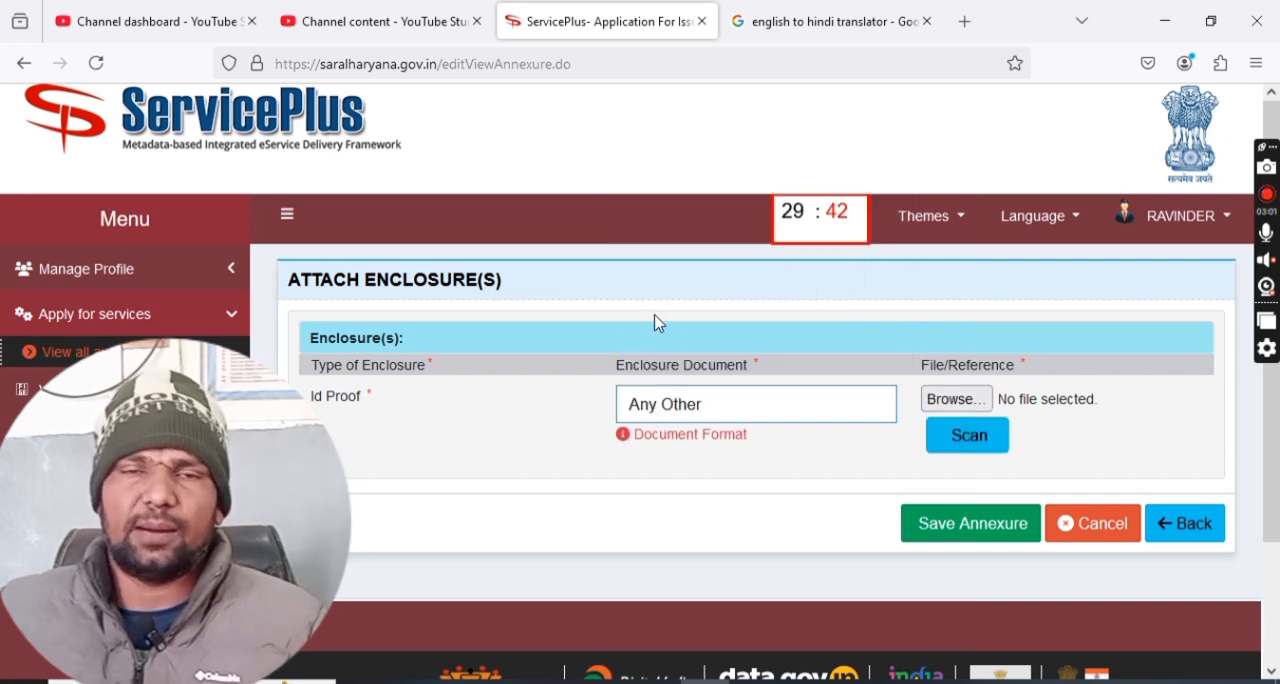
click(938, 401)
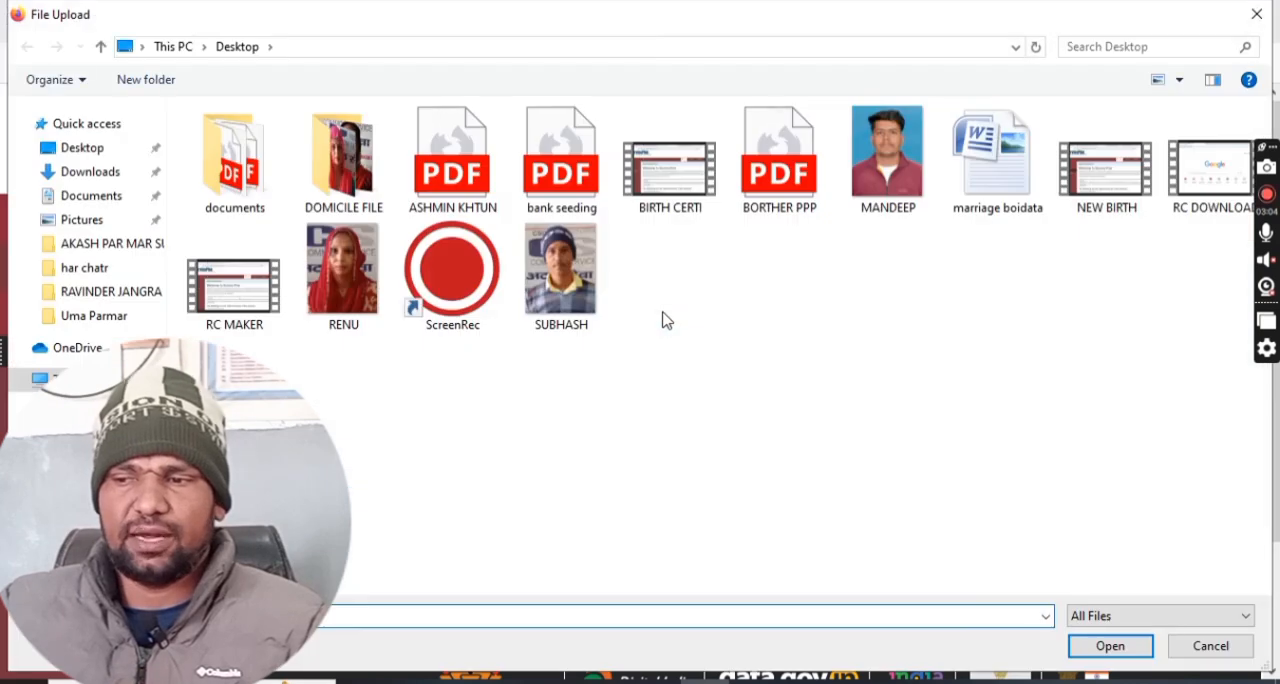
double_click(779, 165)
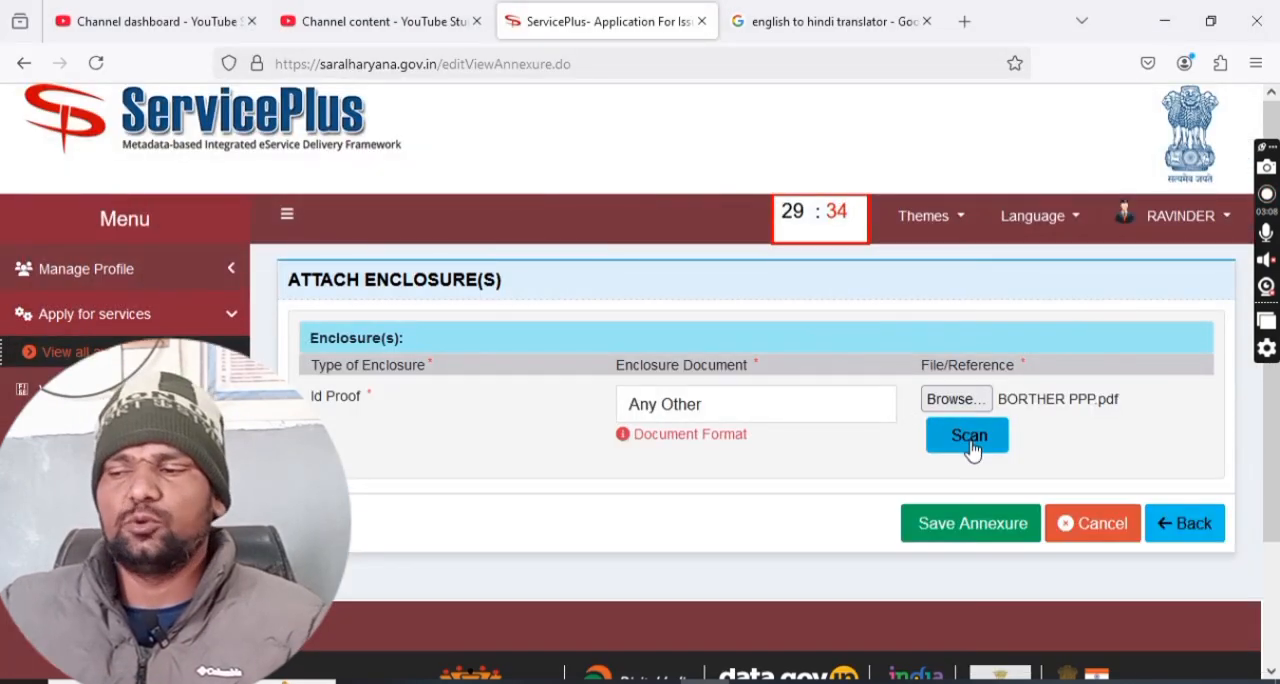
click(958, 520)
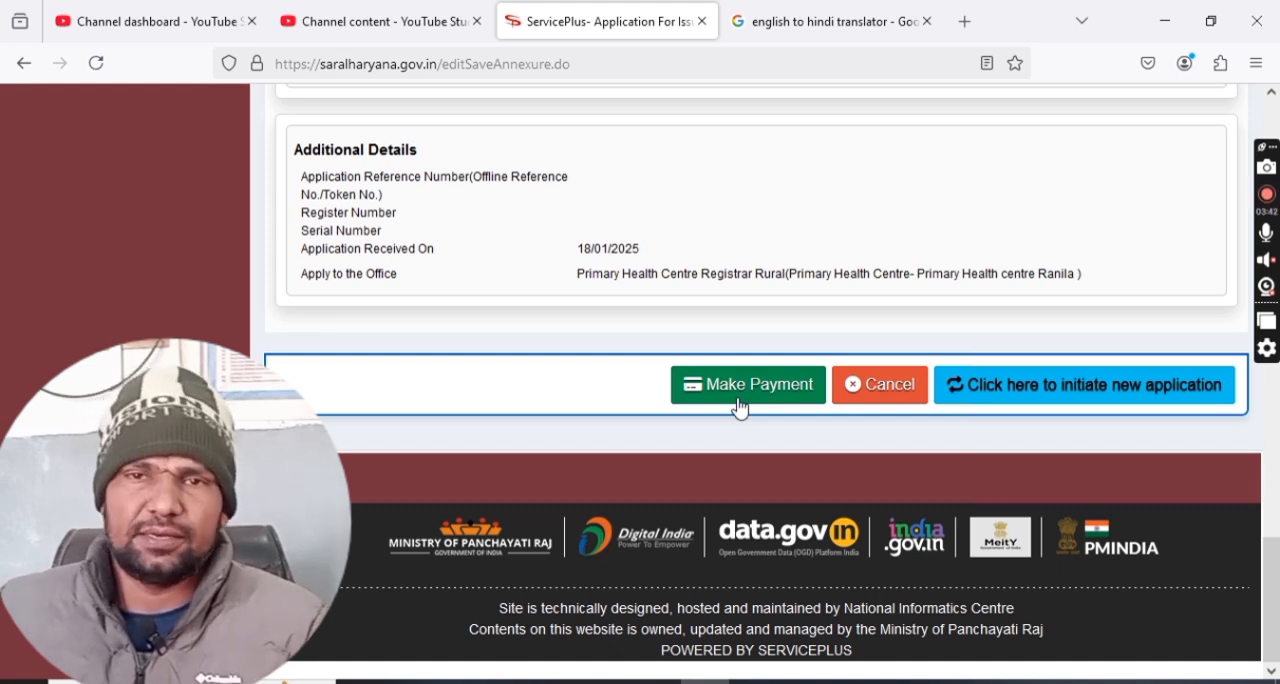
Leave the payment page by initiating a new application, and retrieve the submitted applications for the preset date range.
click(1049, 397)
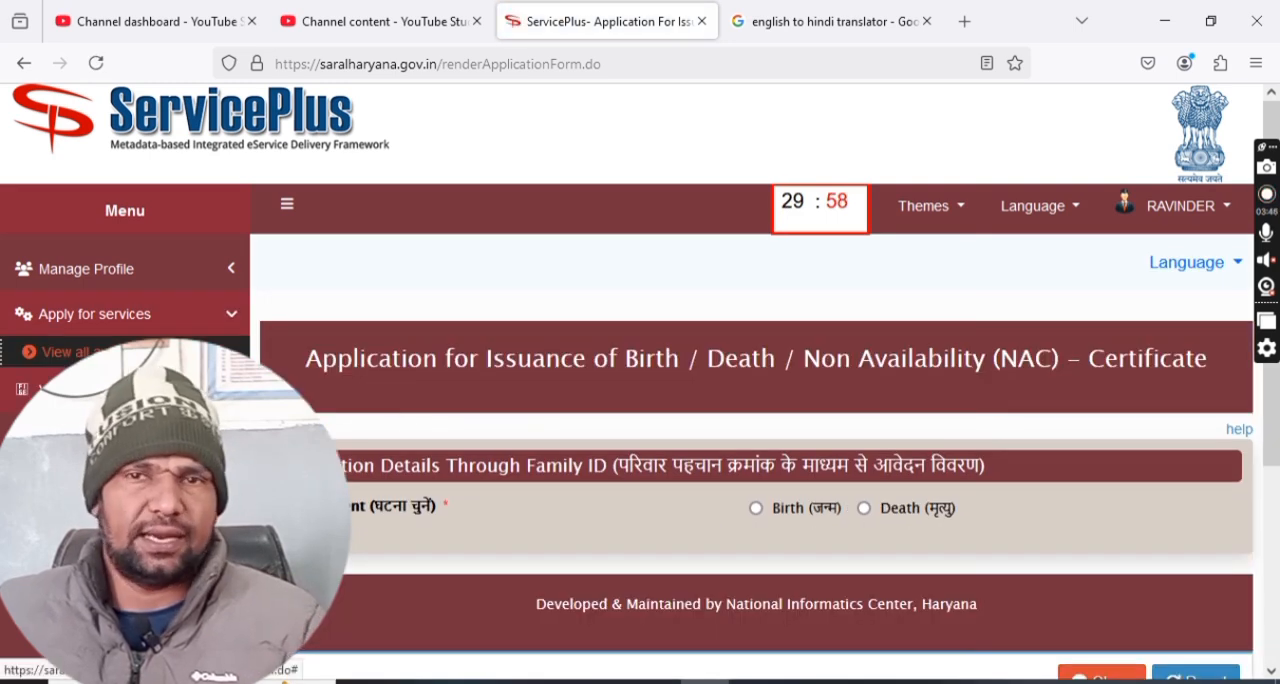
click(120, 389)
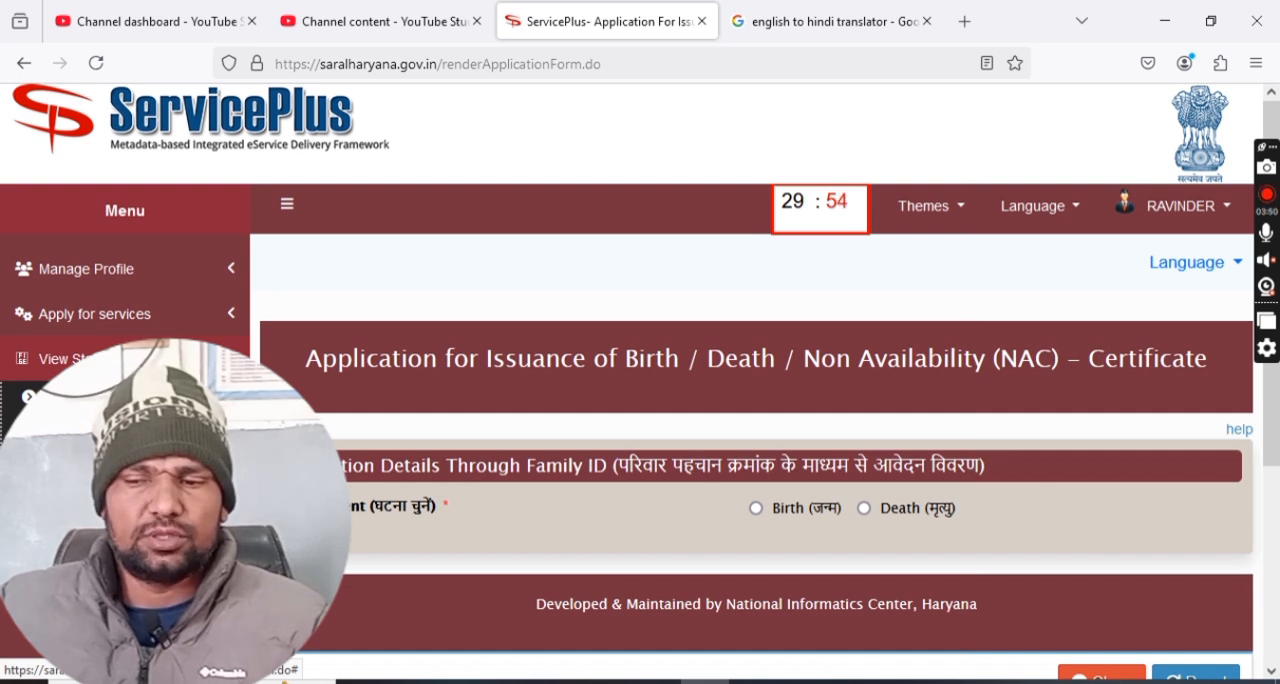
click(120, 397)
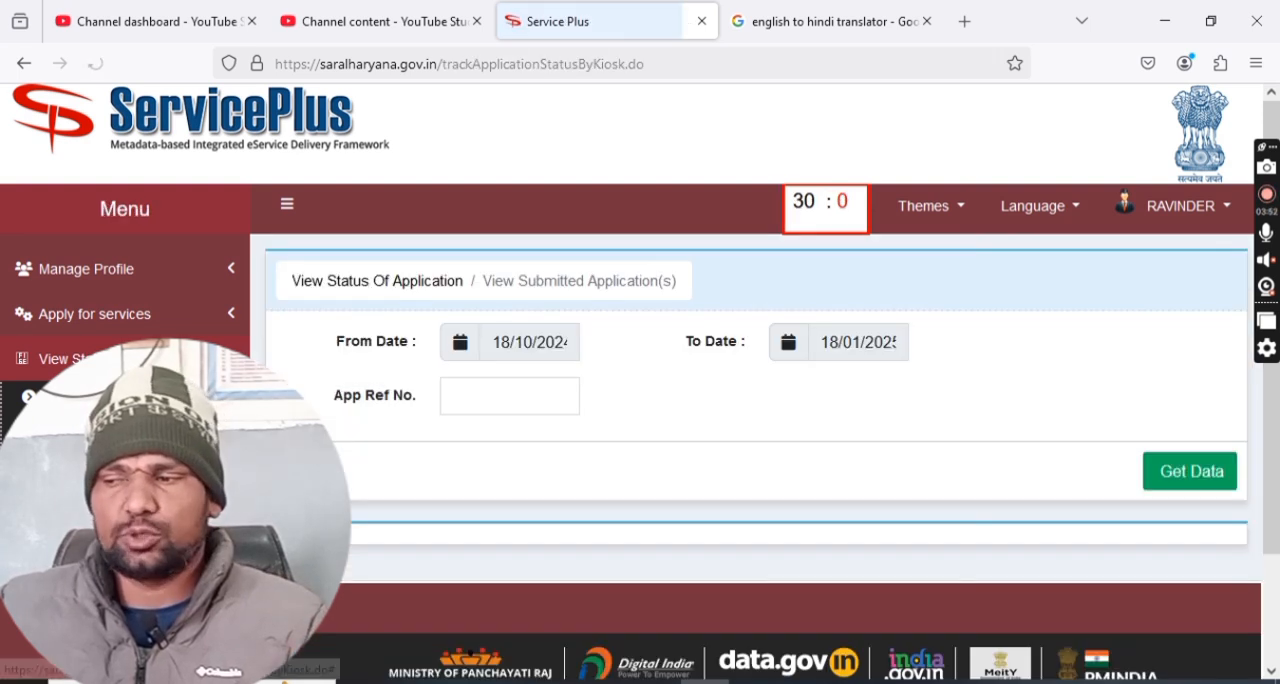
click(1180, 484)
scroll(1135, 468, down, 3)
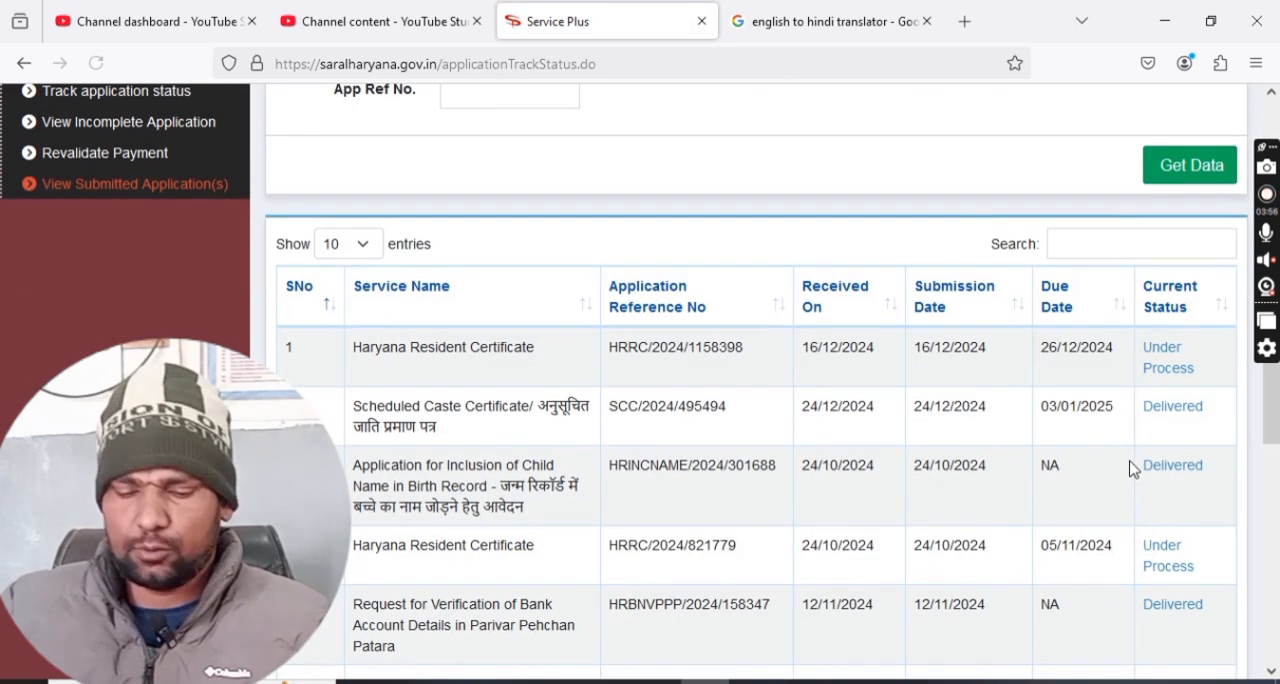
Filter the submitted applications by BIRTH and open the status details of the first delivered child name inclusion application.
click(1110, 250)
text(BIRTH)
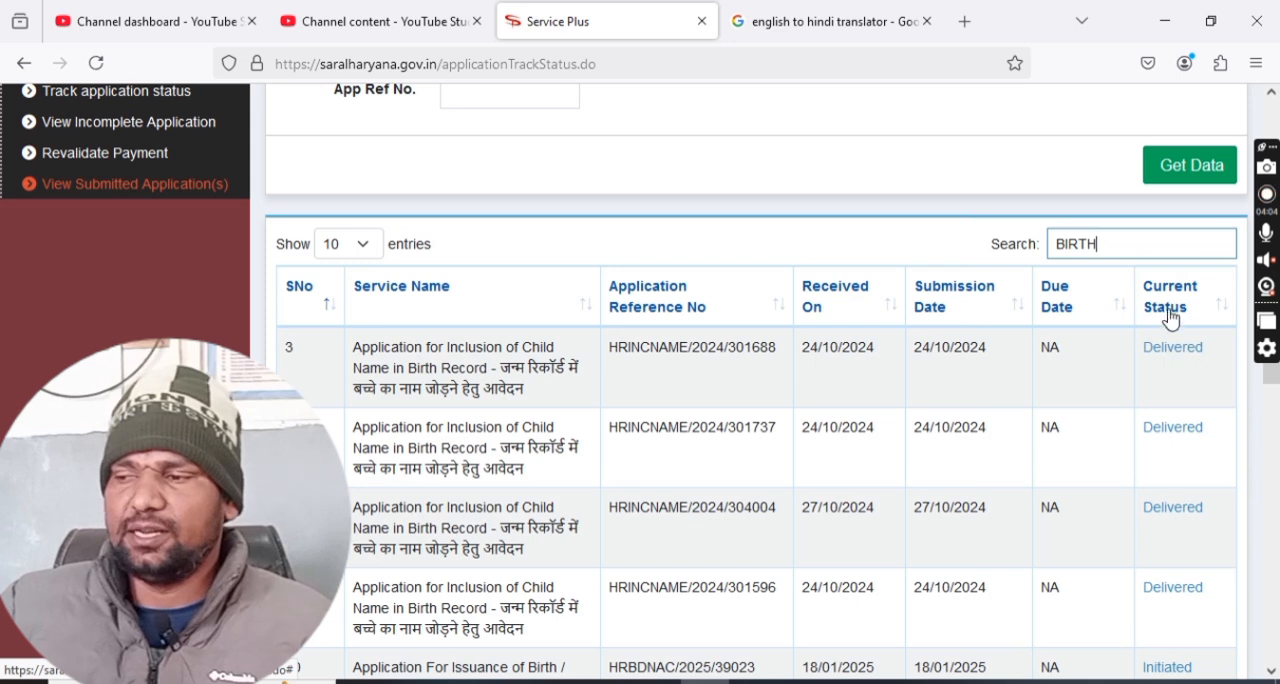
drag(1208, 348, 1143, 352)
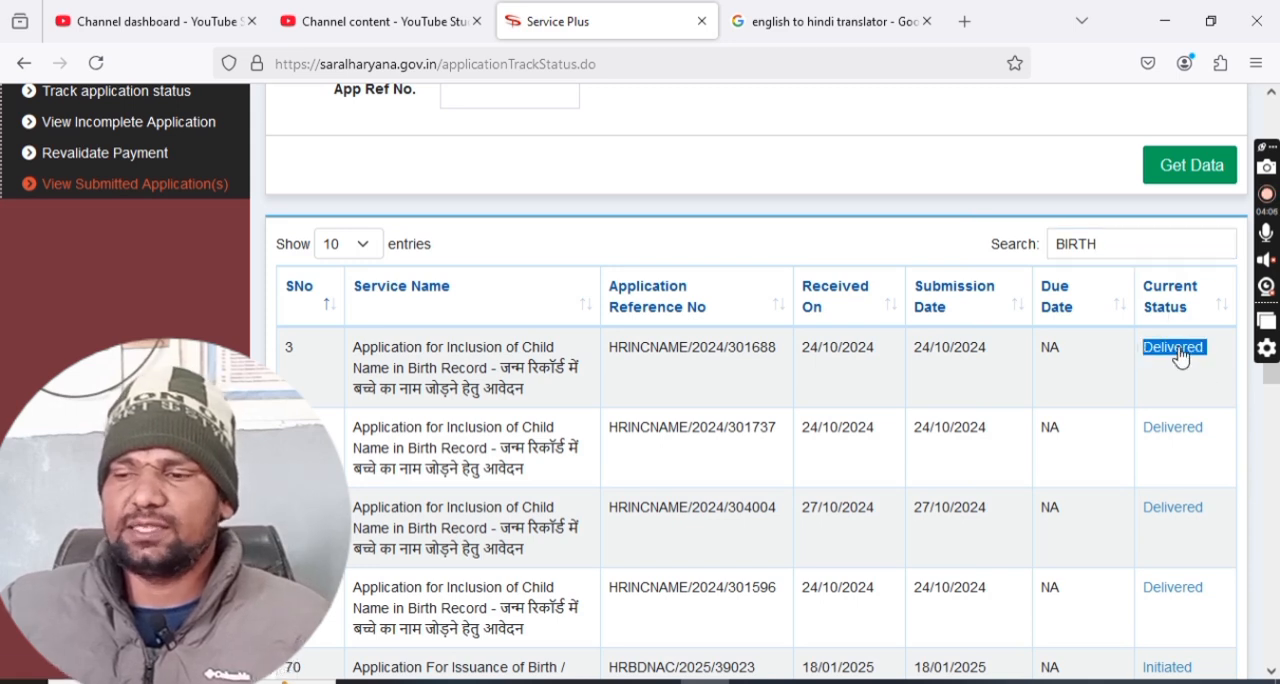
click(1176, 350)
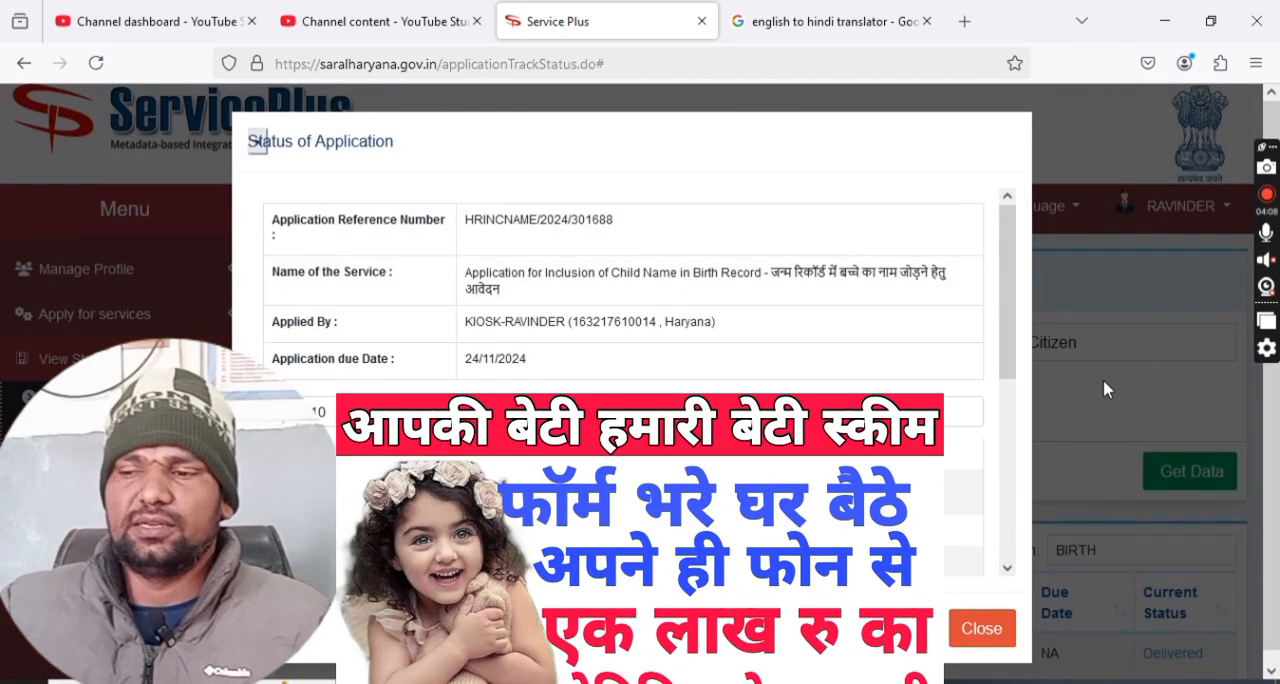
Review the application's task list and open the certificate issued under Final Deliver Task.
scroll(740, 322, down, 5)
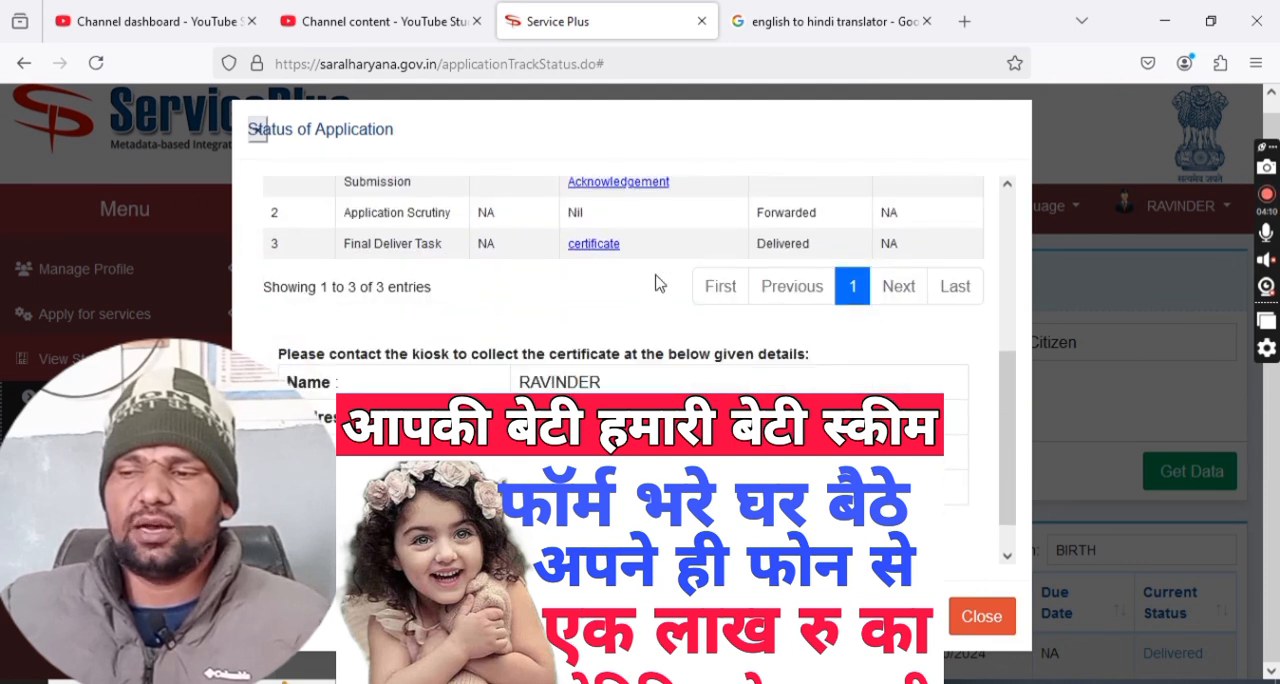
scroll(654, 283, up, 2)
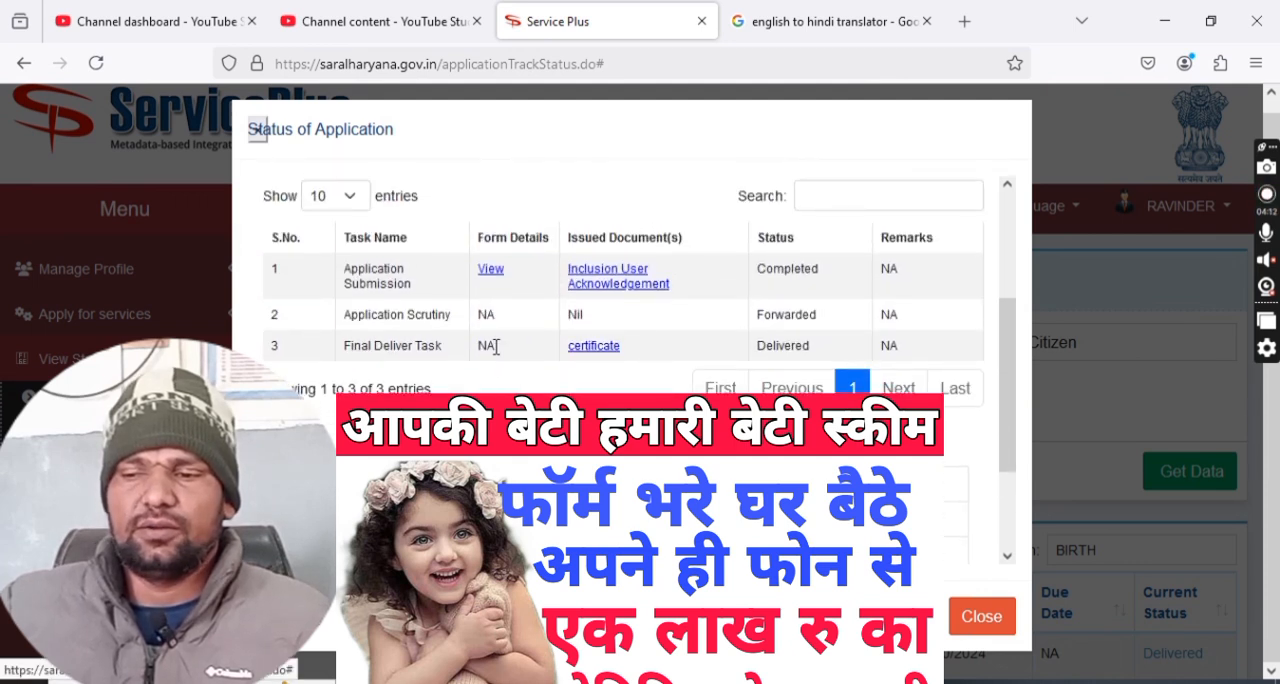
drag(350, 347, 448, 352)
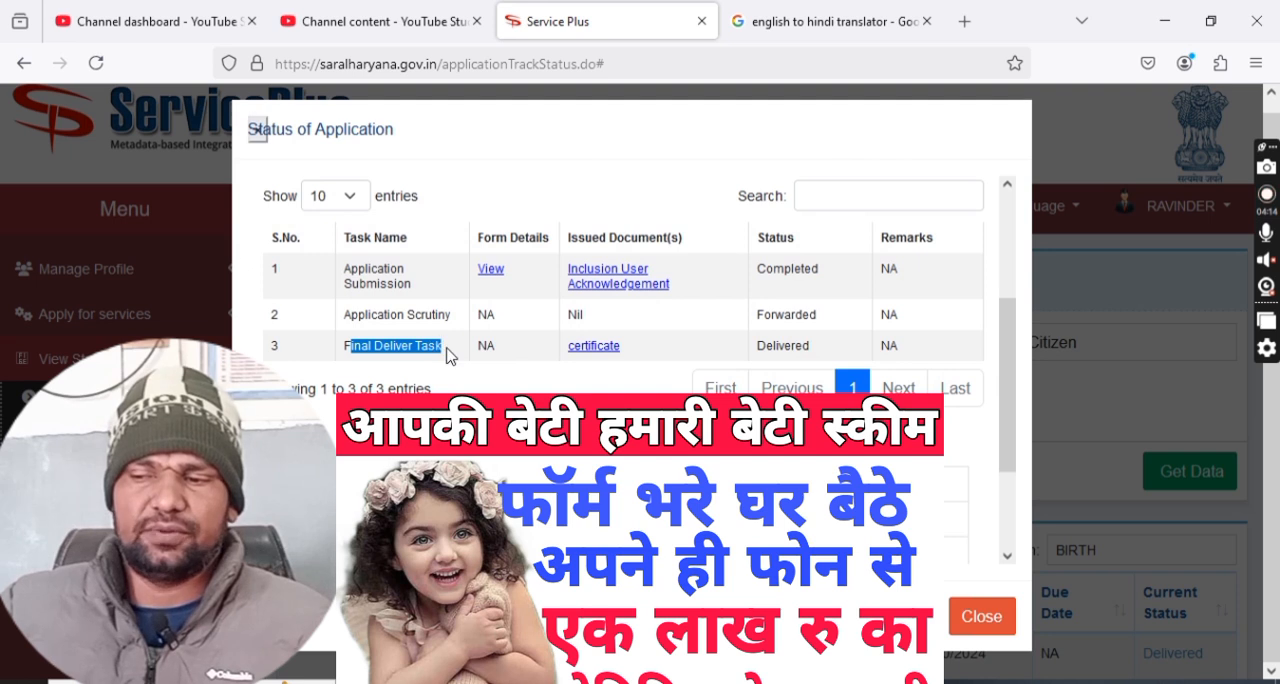
click(596, 357)
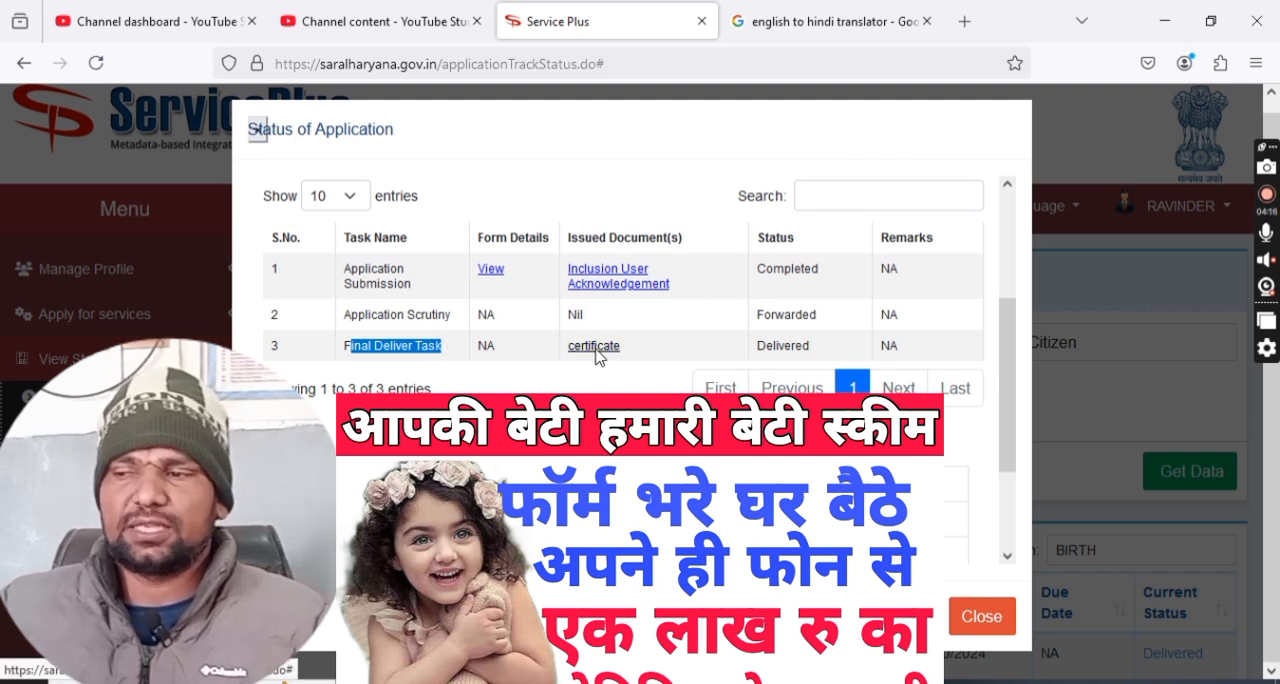